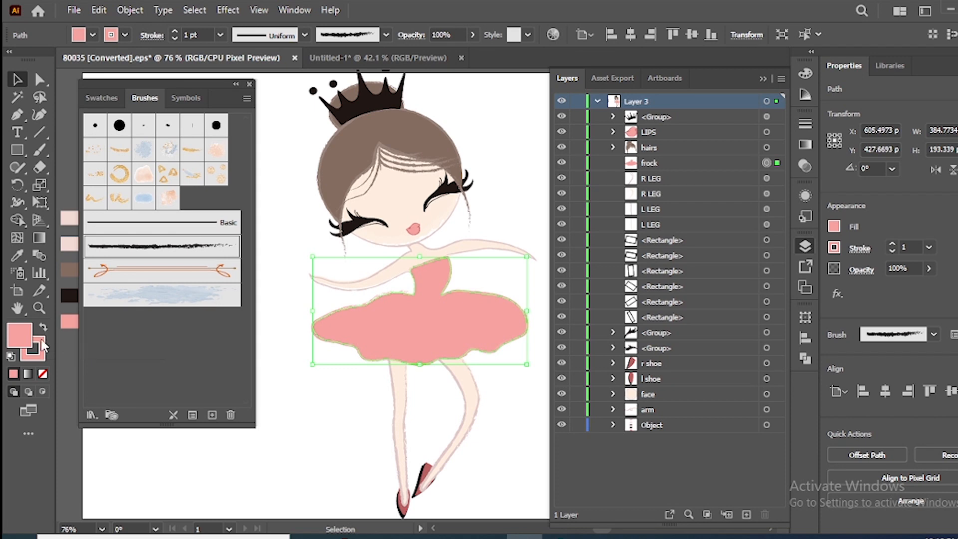
Step: Draw inside the frock shape and paint diagonal watercolour strokes across the bodice and skirt, mainly with Scatter Brush 9
key(ctrl+shift+a)
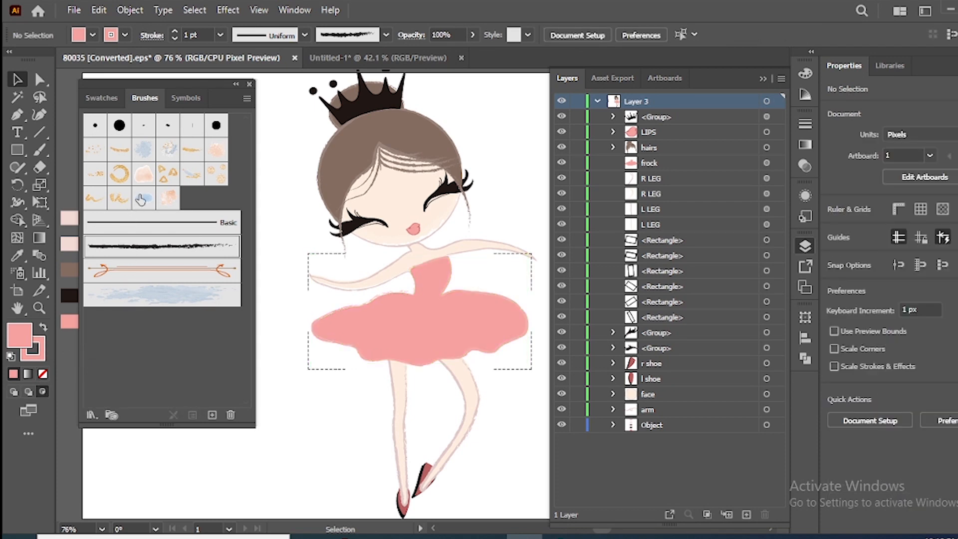
click(40, 149)
drag(353, 360, 388, 310)
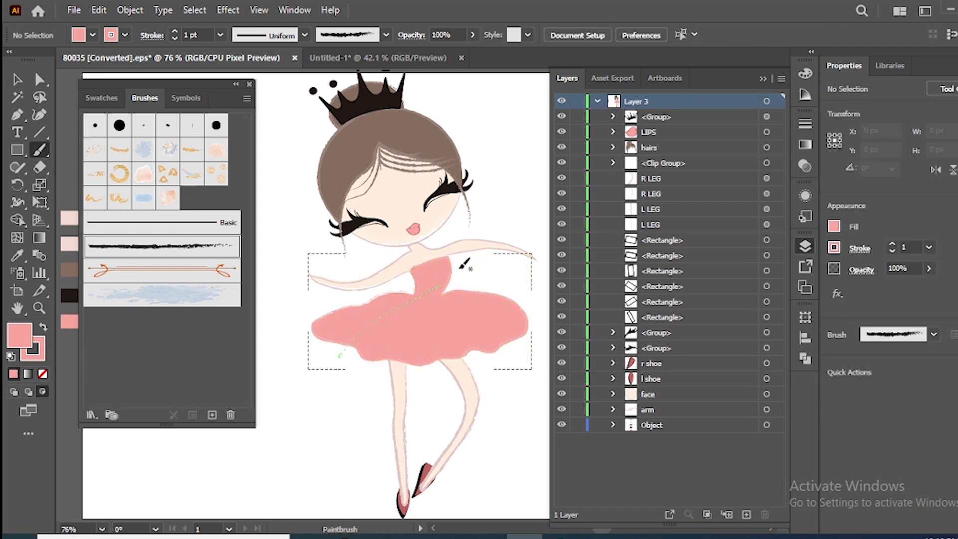
click(145, 174)
drag(319, 344, 394, 272)
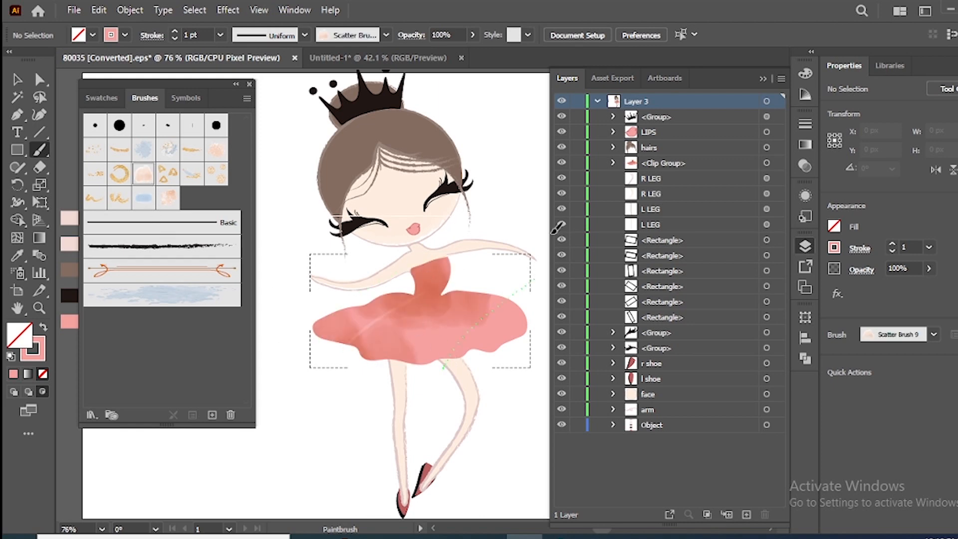
click(220, 158)
drag(342, 368, 470, 268)
Step: Set the blending mode to Multiply and paint splattered watercolour texture over the frock with Scatter Brush 6
click(861, 271)
click(762, 291)
click(747, 54)
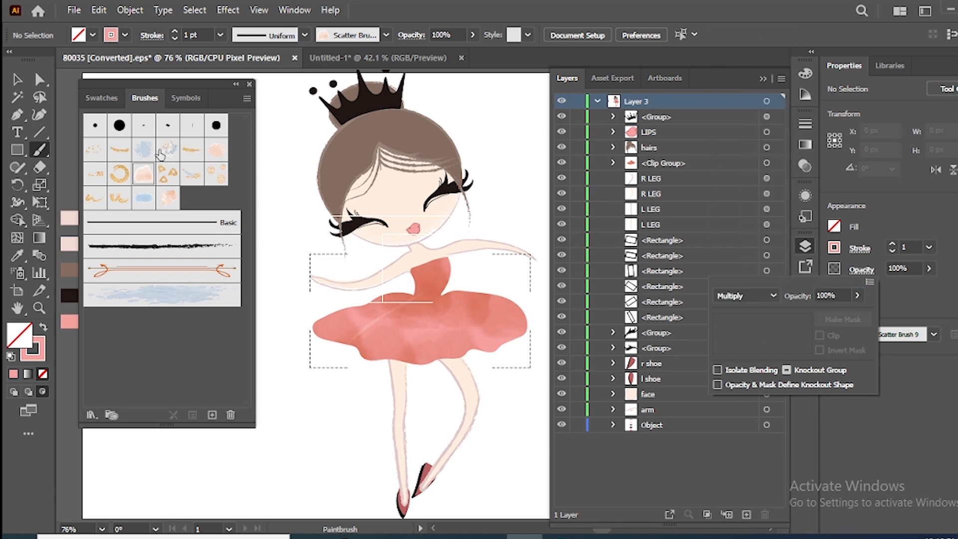
click(219, 152)
click(217, 151)
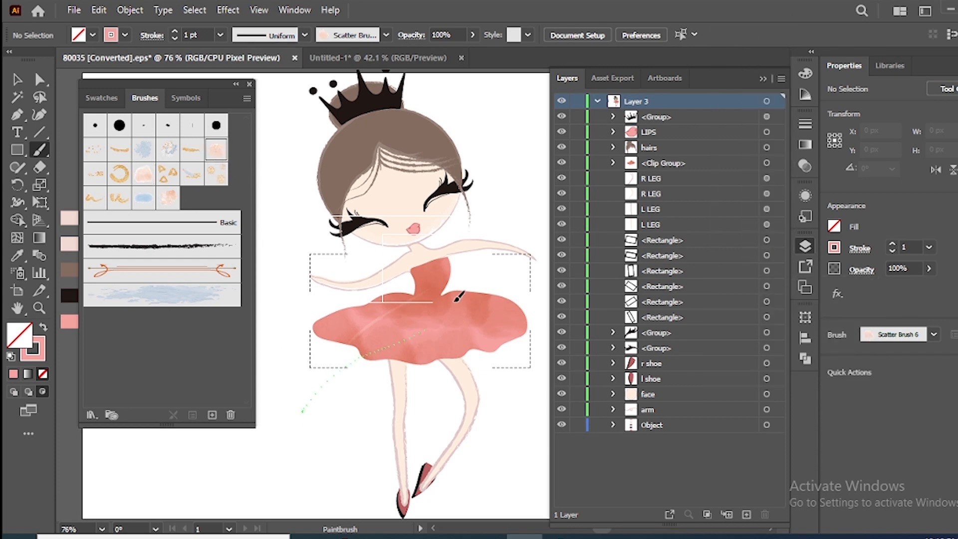
drag(458, 298, 433, 318)
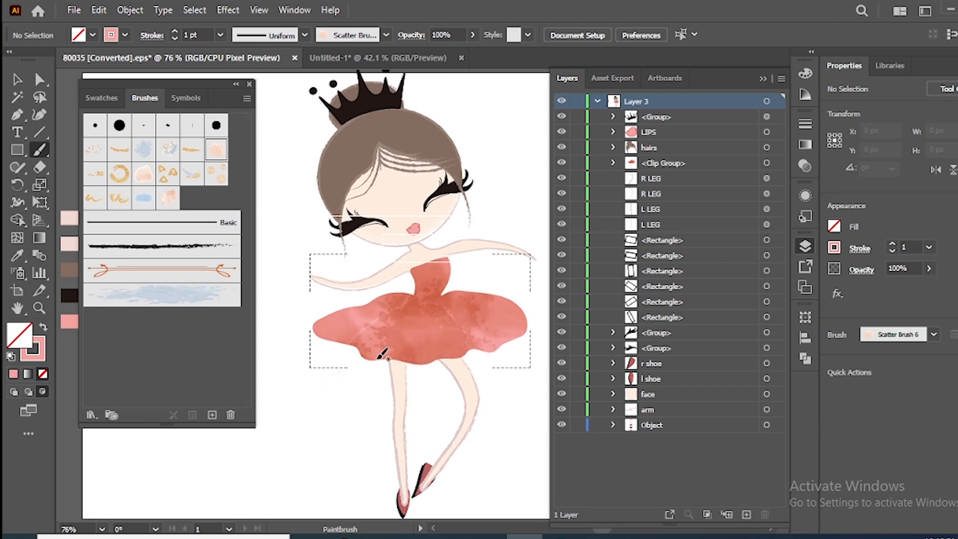
drag(442, 276, 369, 360)
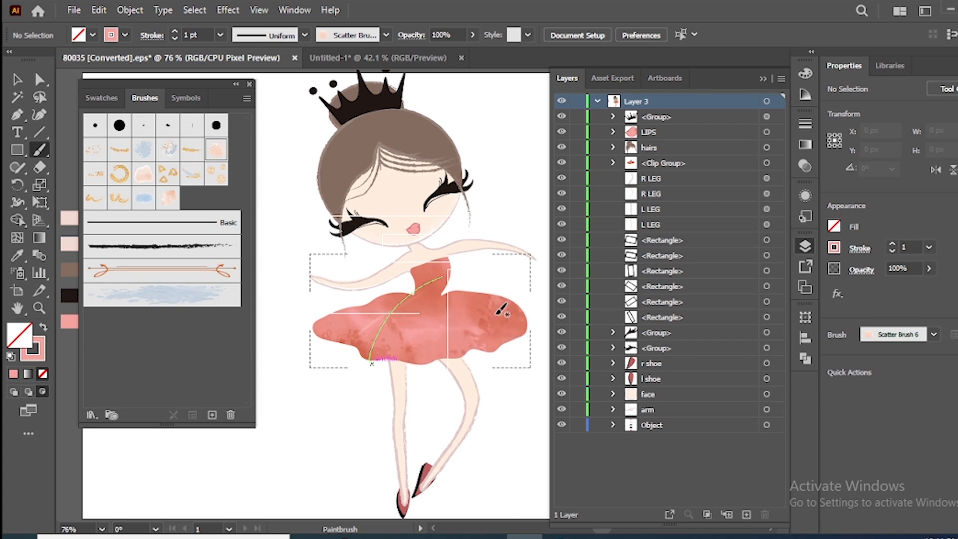
Step: Select the clipped frock group, switch back to normal drawing mode and deselect it
click(18, 79)
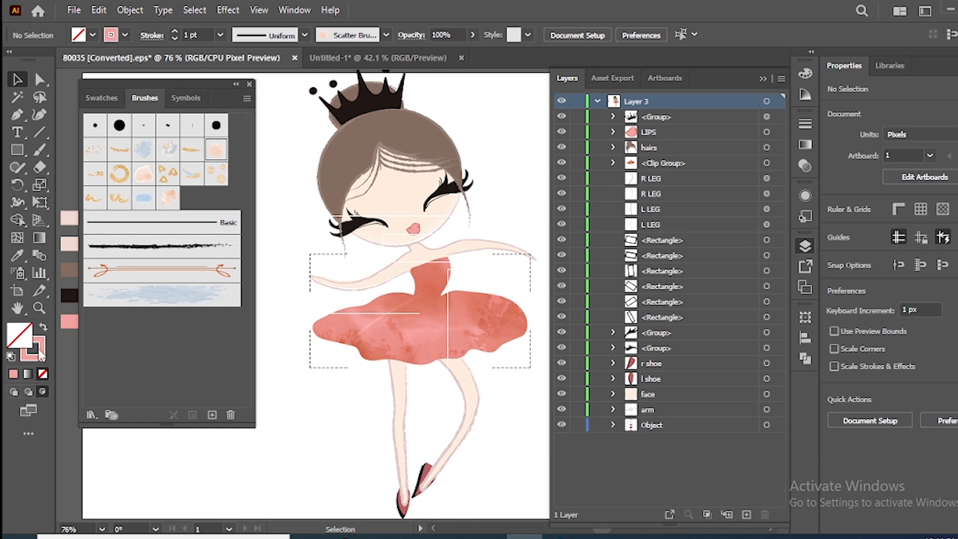
key(z)
click(407, 317)
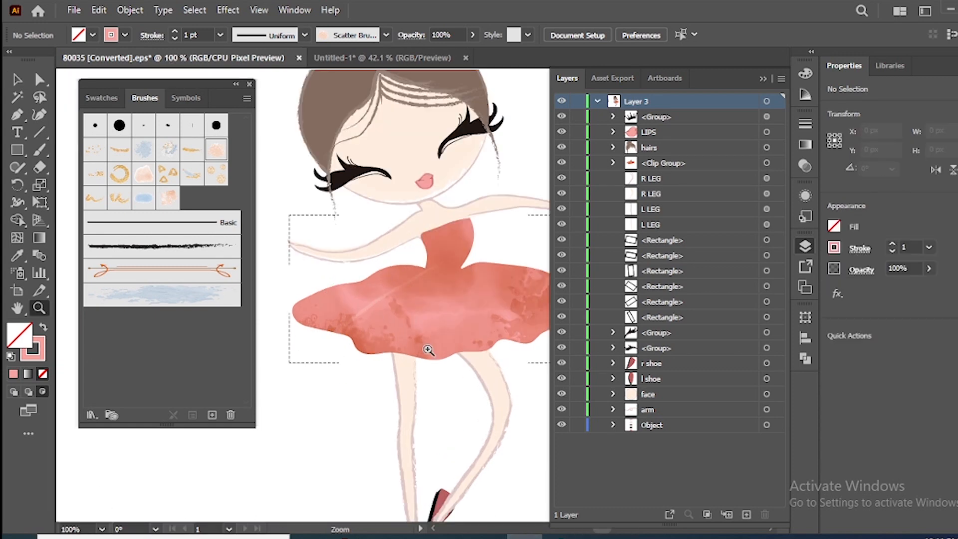
click(17, 79)
click(364, 348)
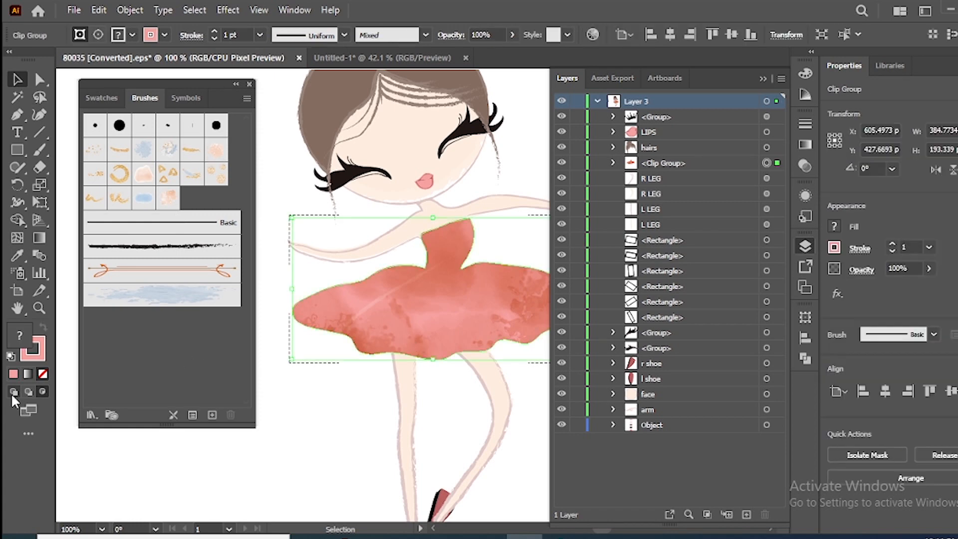
click(213, 496)
Step: Set the size of the gold glitter Scatter Brush 5 to 30%
click(36, 147)
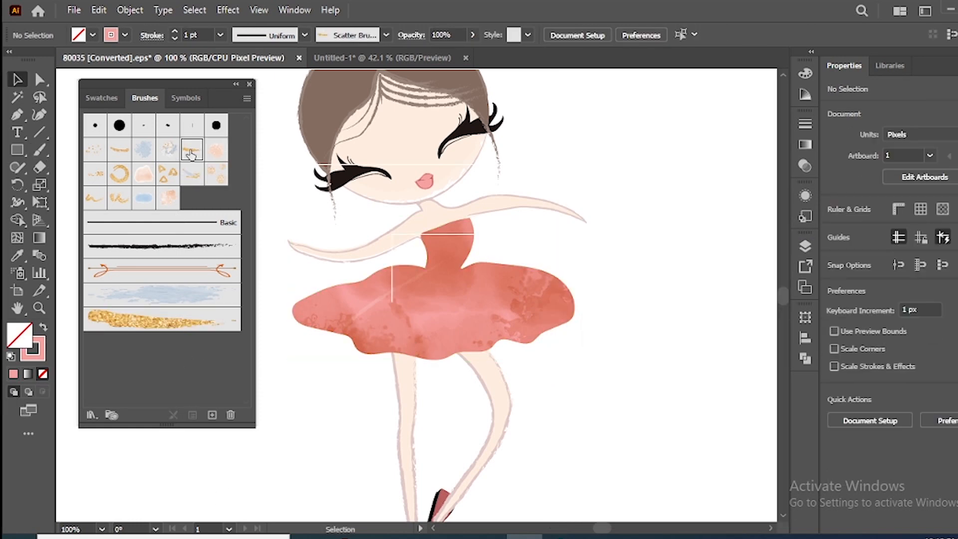
double_click(192, 149)
drag(431, 183, 401, 183)
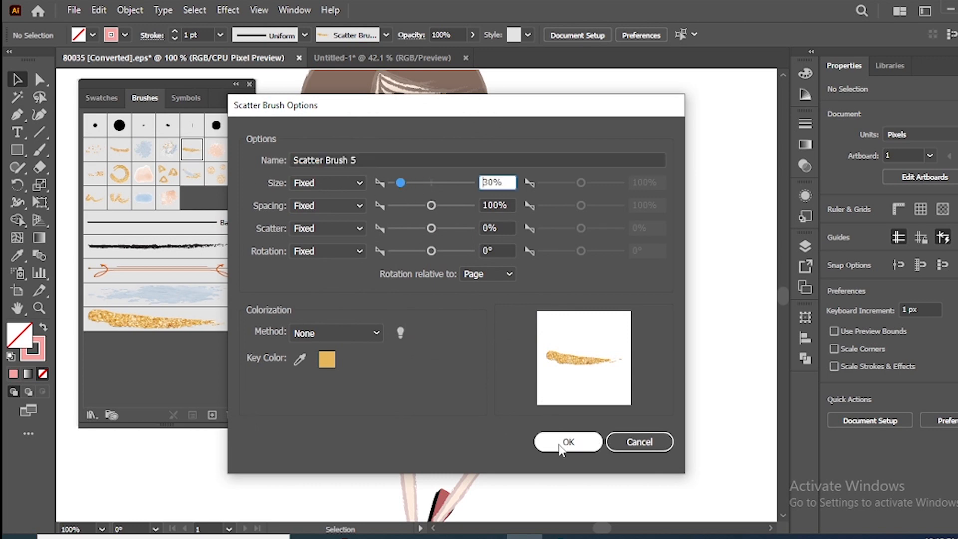
click(568, 441)
Step: Try a gold glitter stroke as a belt across the frock's waist, rotate it and delete it
click(43, 151)
mouse_move(421, 271)
mouse_down()
mouse_move(476, 273)
mouse_move(443, 271)
mouse_up()
click(17, 78)
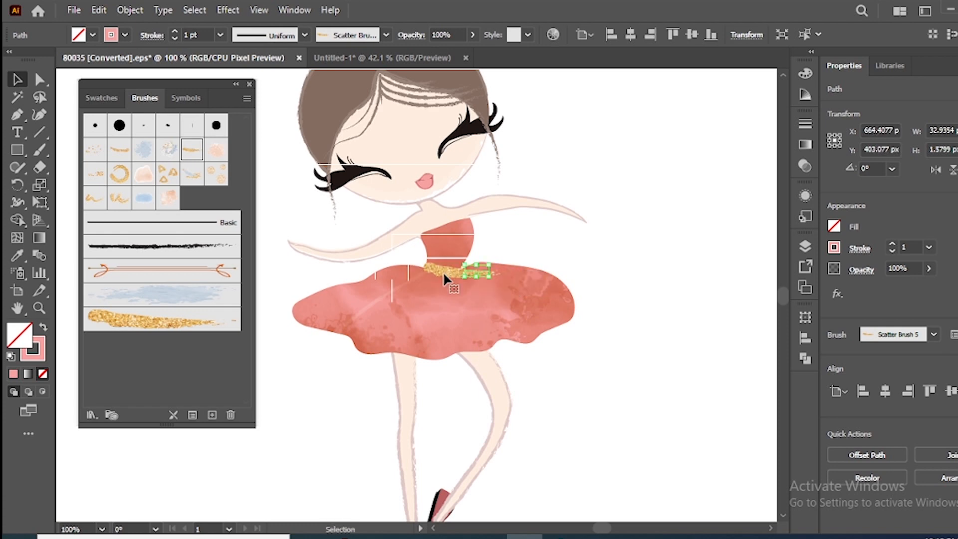
click(597, 230)
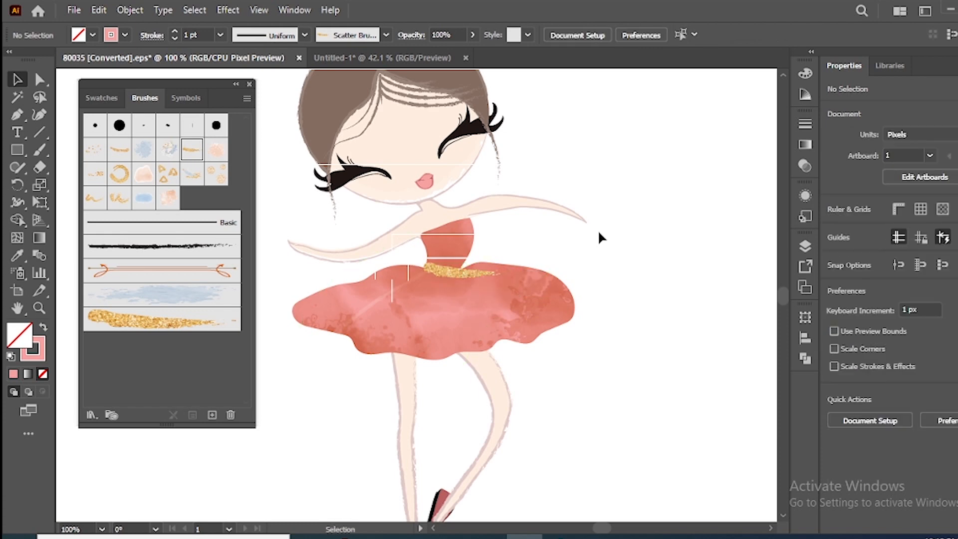
click(467, 279)
drag(492, 270, 491, 253)
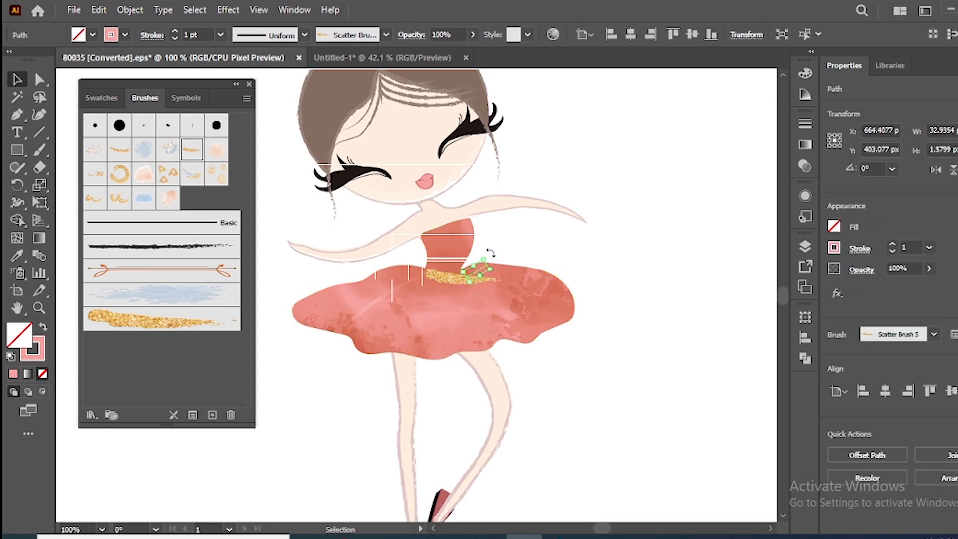
key(Delete)
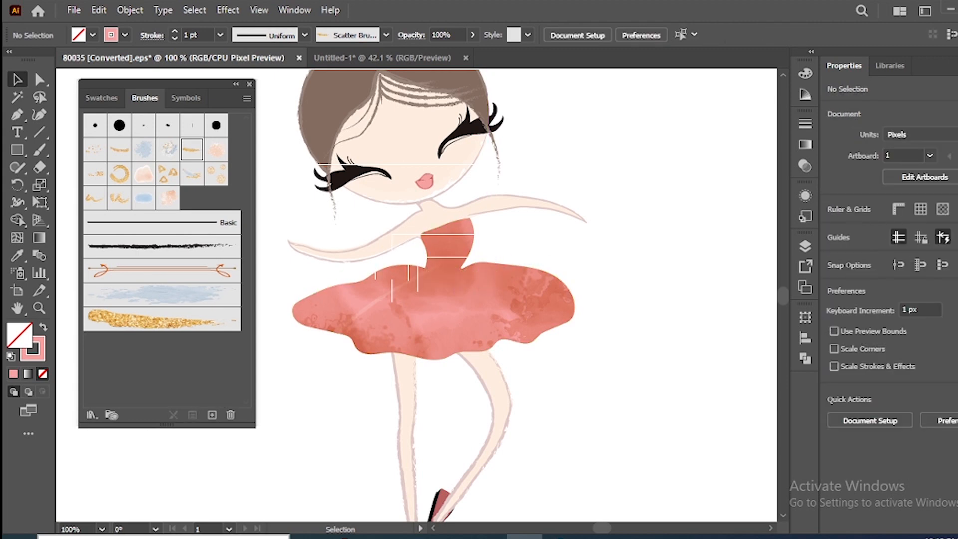
Step: Set the size of the gold glitter Scatter Brush 5 to 17%
click(39, 307)
click(436, 289)
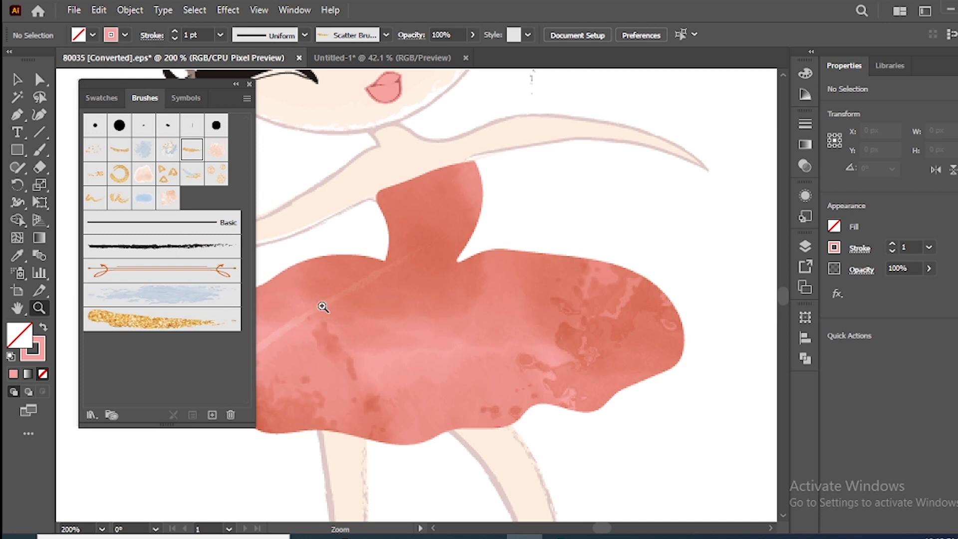
double_click(192, 150)
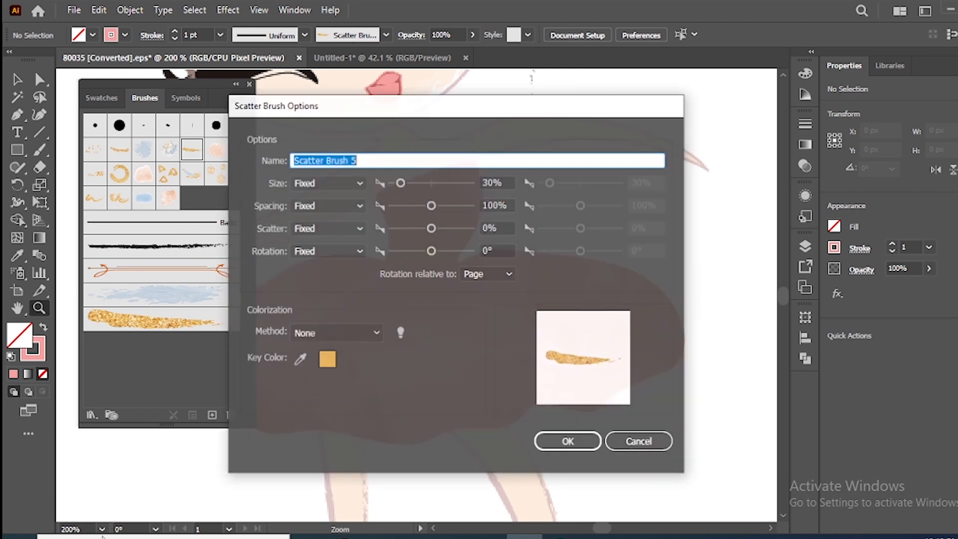
drag(400, 182, 394, 182)
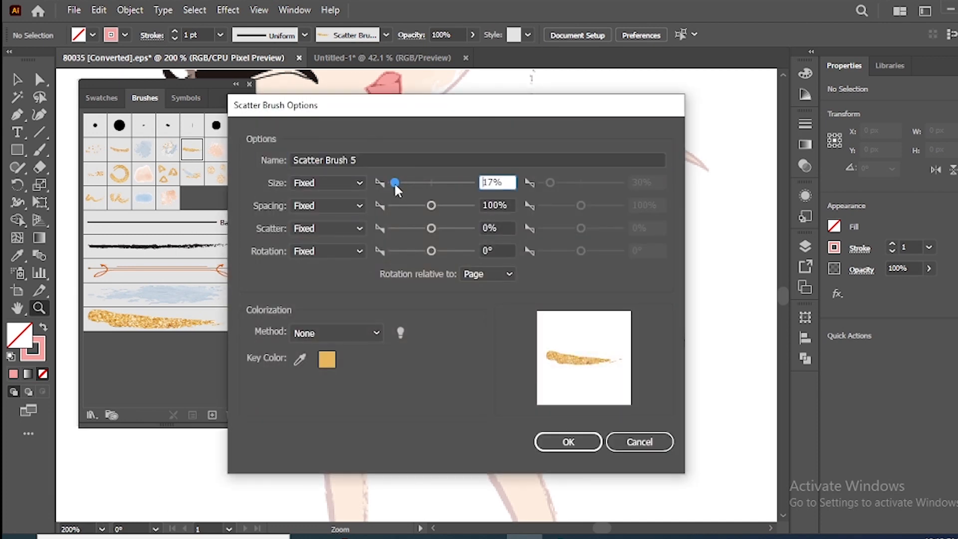
click(568, 442)
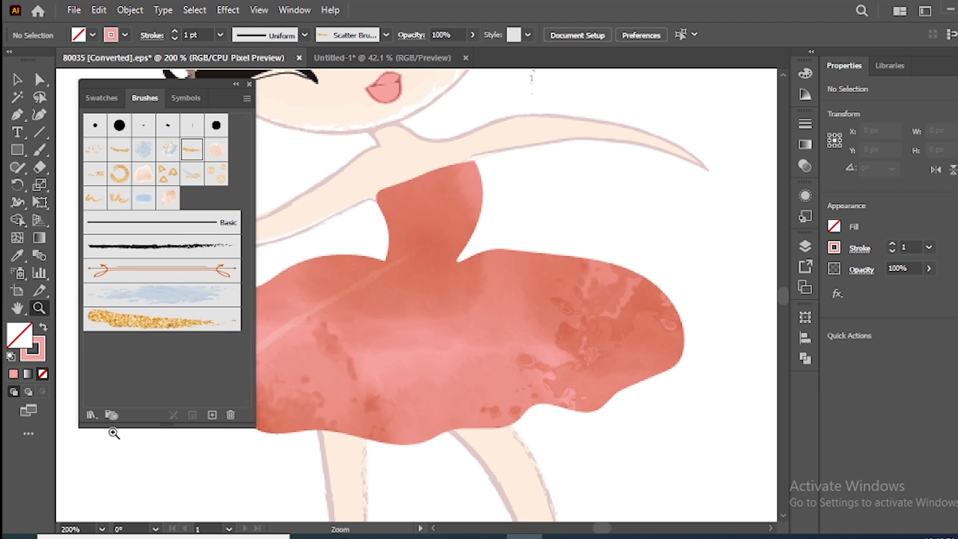
Step: Paint a gold glitter belt with Scatter Brush 5 and position it across the frock's waist
click(102, 529)
click(131, 514)
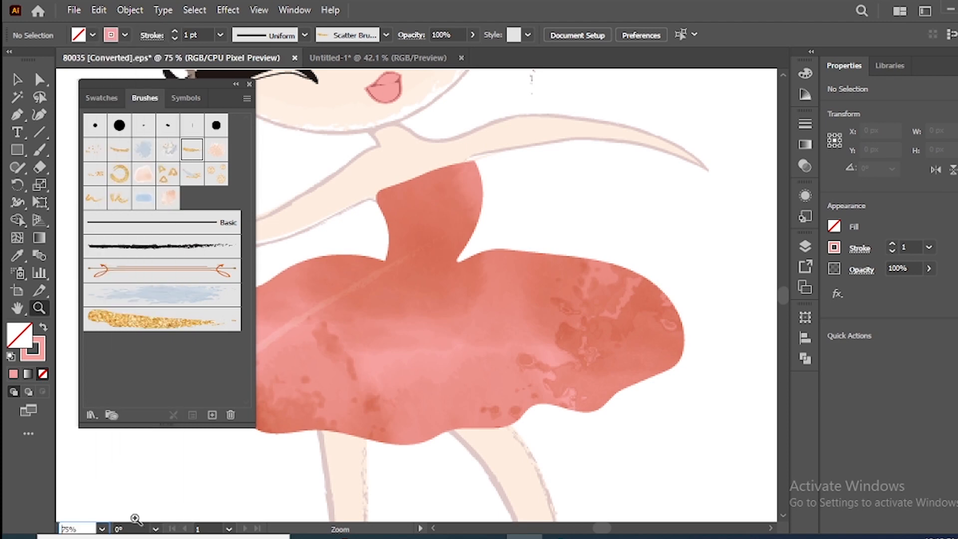
click(39, 149)
drag(410, 294, 449, 287)
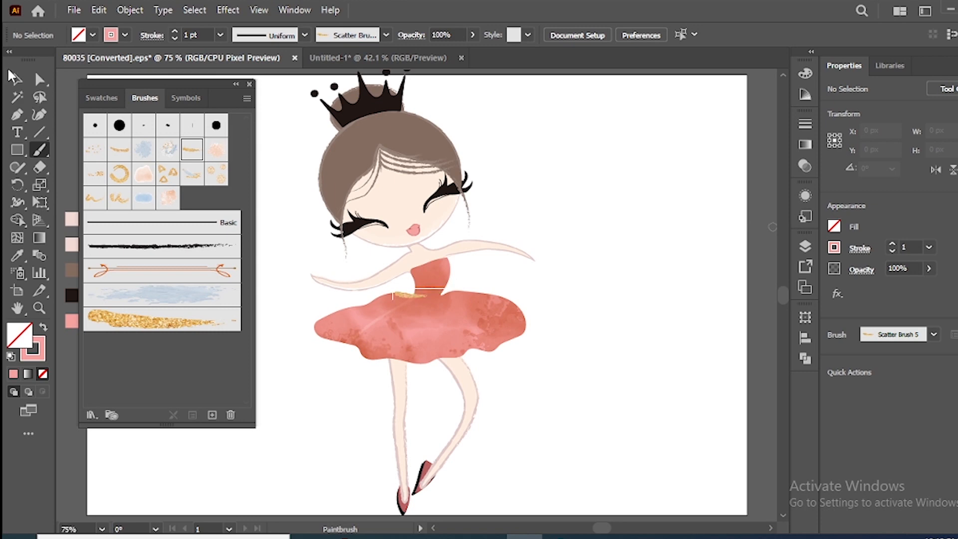
key(v)
drag(409, 298, 425, 295)
click(592, 270)
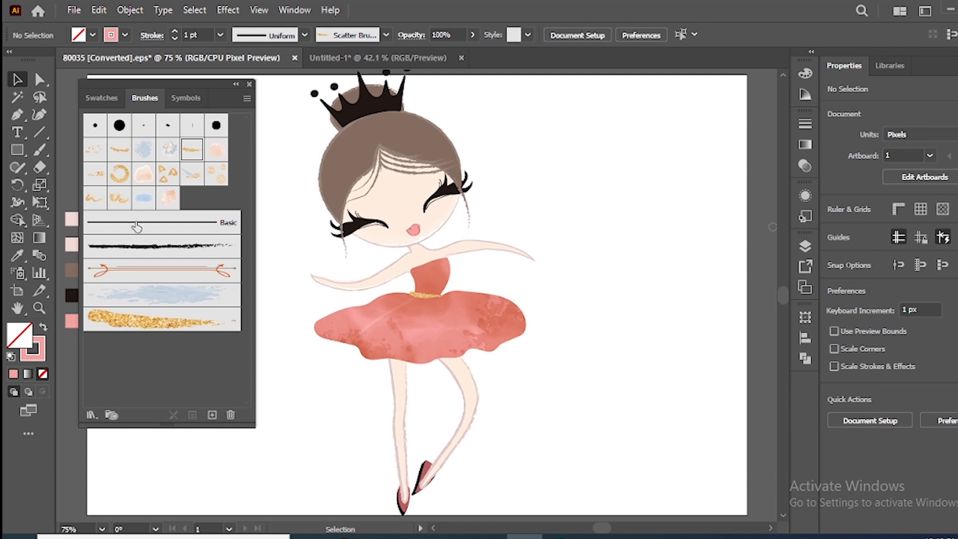
Step: Reduce the size of the gold squiggle Scatter Brush 13
click(97, 205)
click(39, 149)
key(v)
double_click(95, 201)
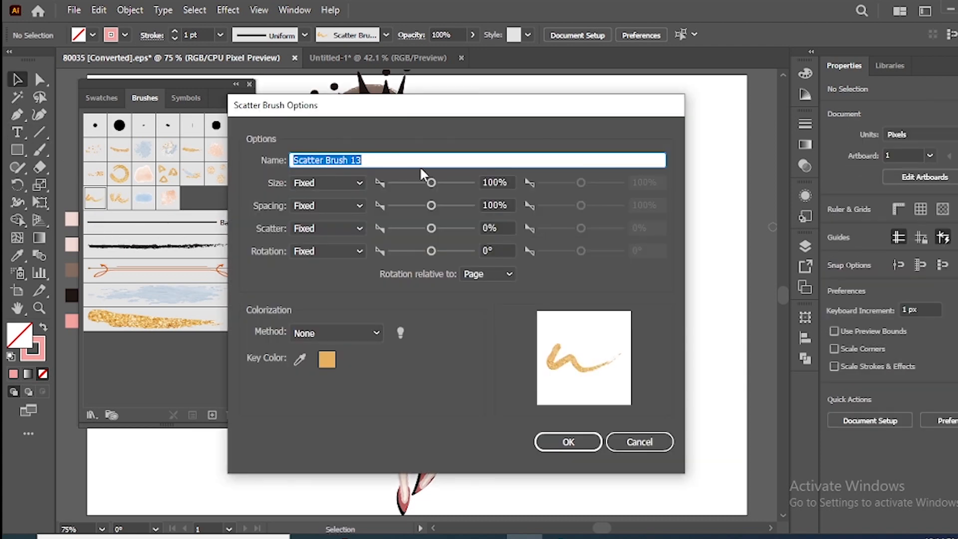
drag(431, 183, 399, 184)
click(571, 443)
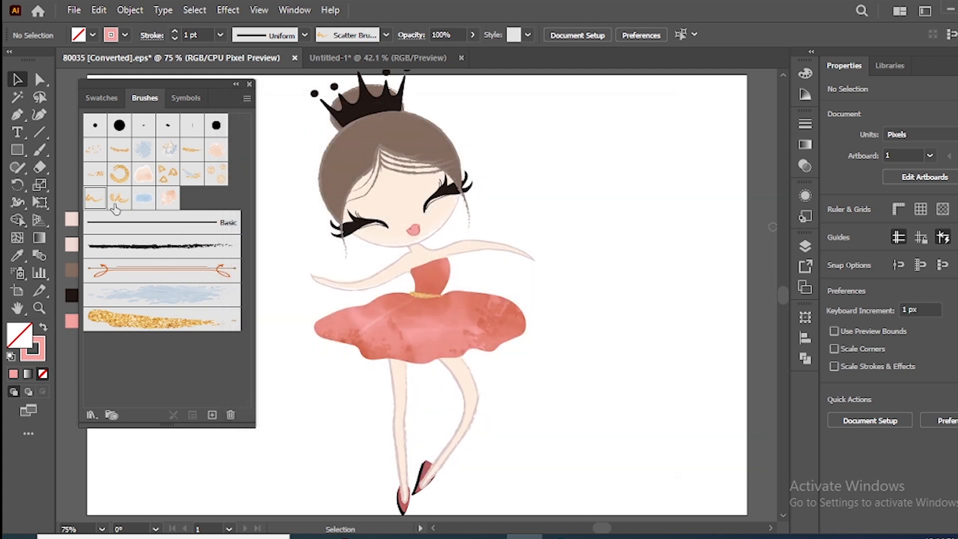
Step: Paint a gold squiggle with Scatter Brush 13 and place it on the skirt's lower hem above the straight leg
click(40, 150)
drag(334, 317, 305, 326)
click(15, 79)
mouse_move(316, 325)
mouse_down()
mouse_move(346, 339)
mouse_move(333, 332)
mouse_up()
click(316, 385)
click(337, 374)
drag(337, 339, 383, 356)
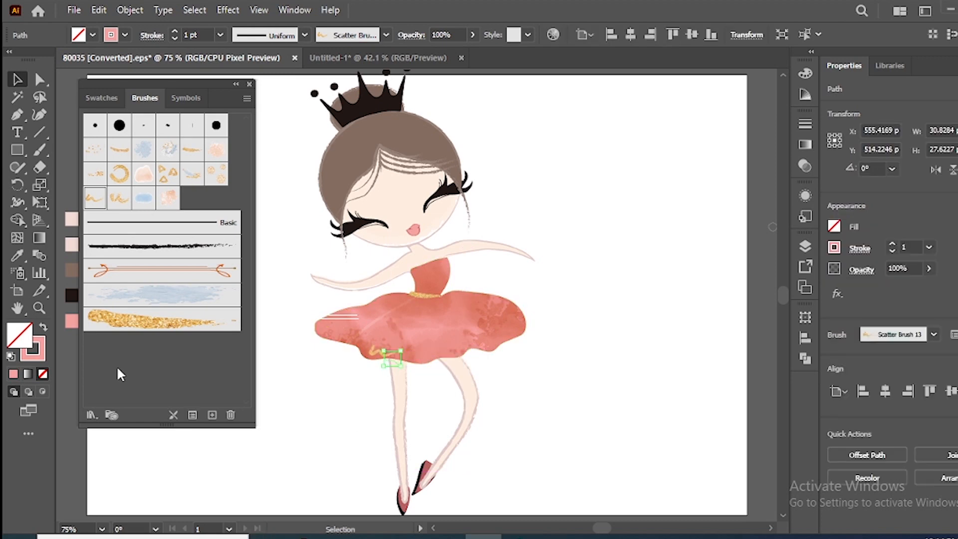
click(277, 356)
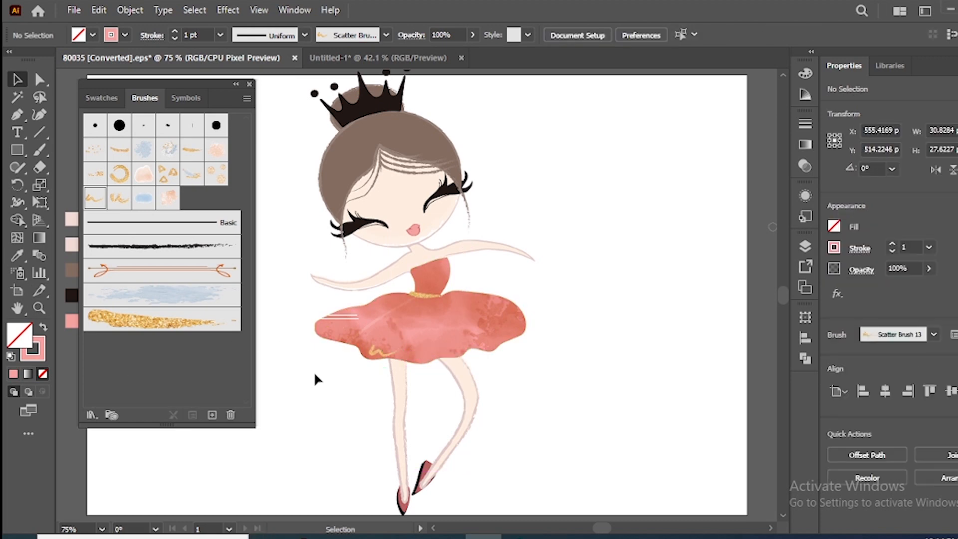
Step: Paint a second, smaller gold squiggle and place it at the far left edge of the skirt
click(40, 149)
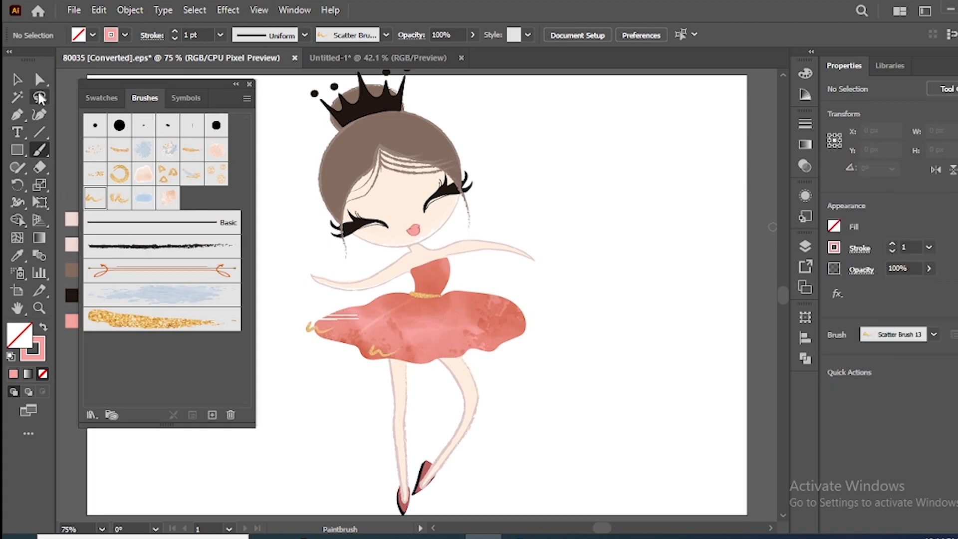
key(v)
click(323, 330)
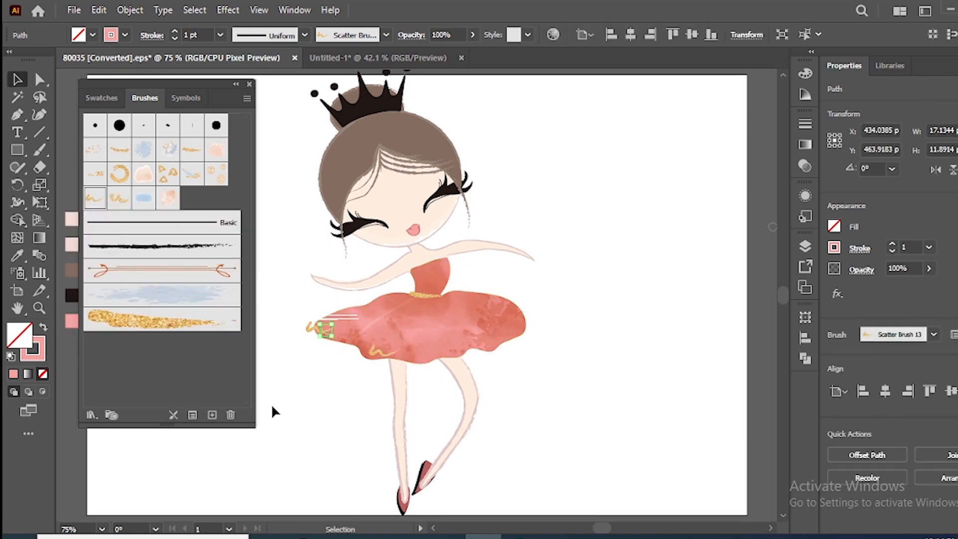
click(316, 401)
drag(318, 334, 332, 346)
click(316, 359)
click(328, 355)
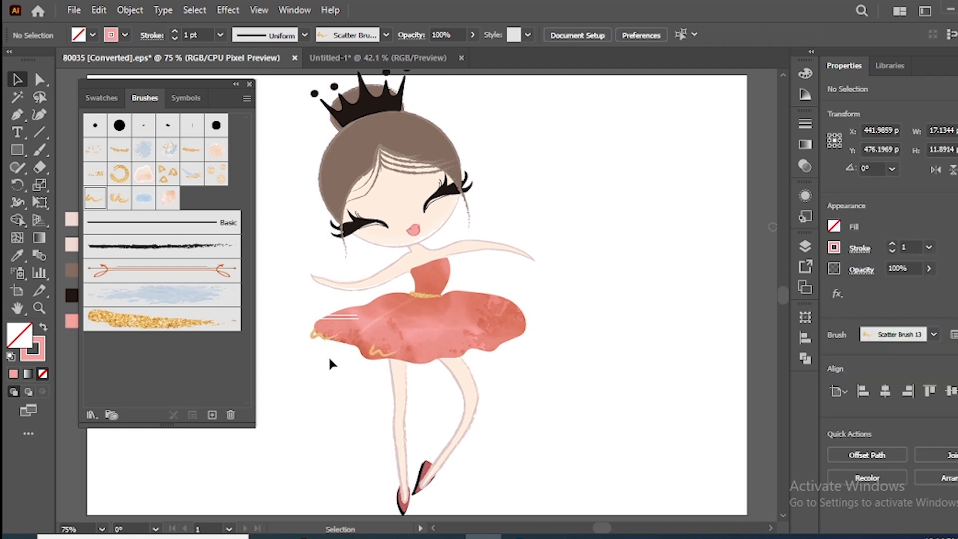
Step: Paint a cluster of gold glitter dots over the skirt's lower edge with Scatter Brush 1
click(102, 529)
click(137, 512)
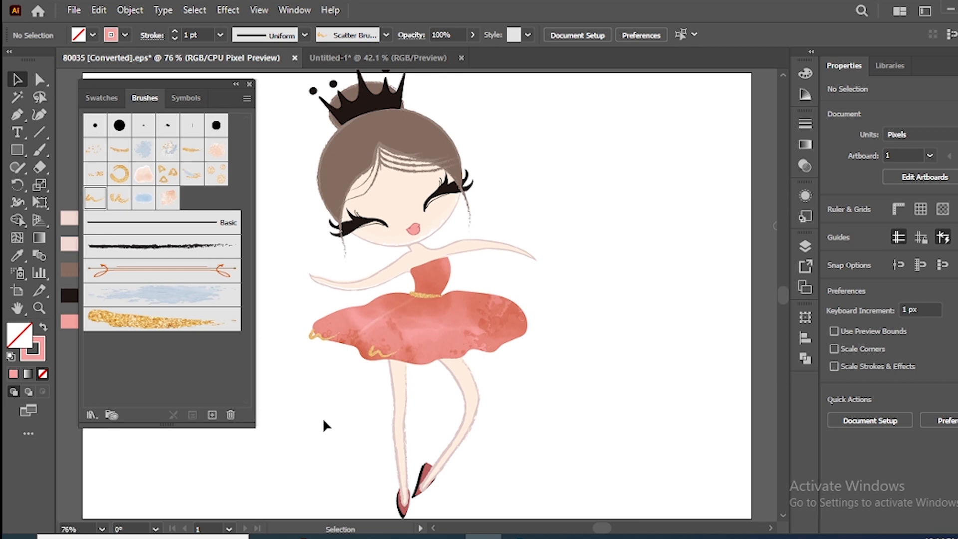
click(94, 149)
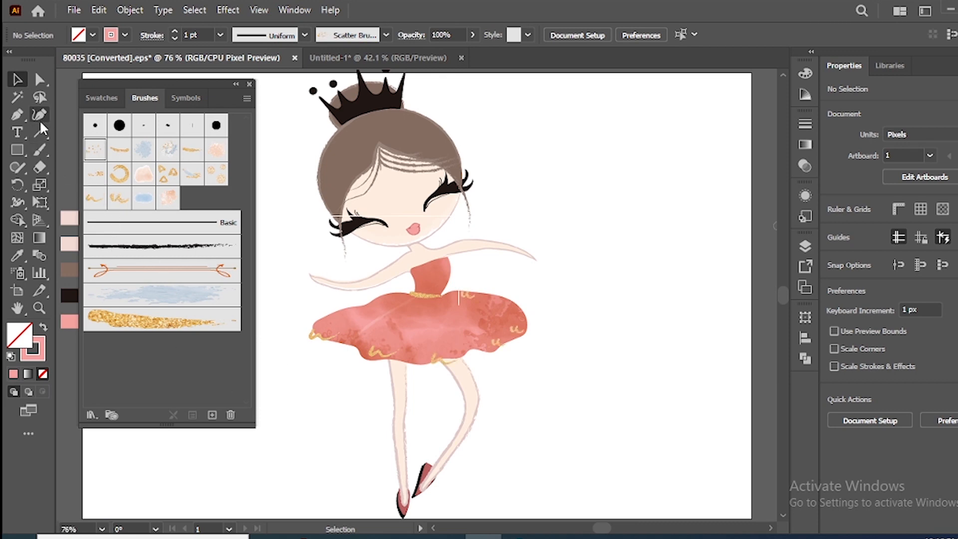
key(b)
click(403, 350)
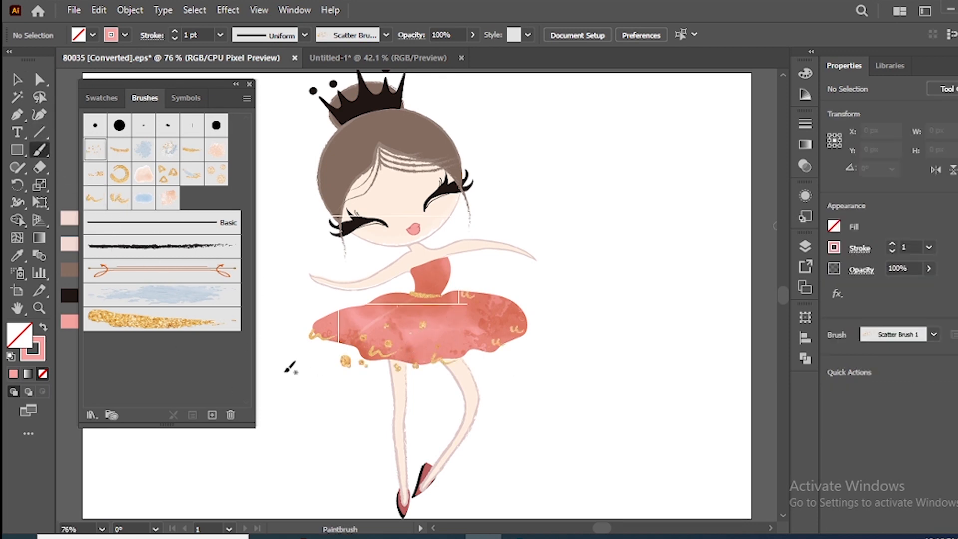
Step: Move the gold glitter dots up so they sit within the skirt's outline
click(18, 79)
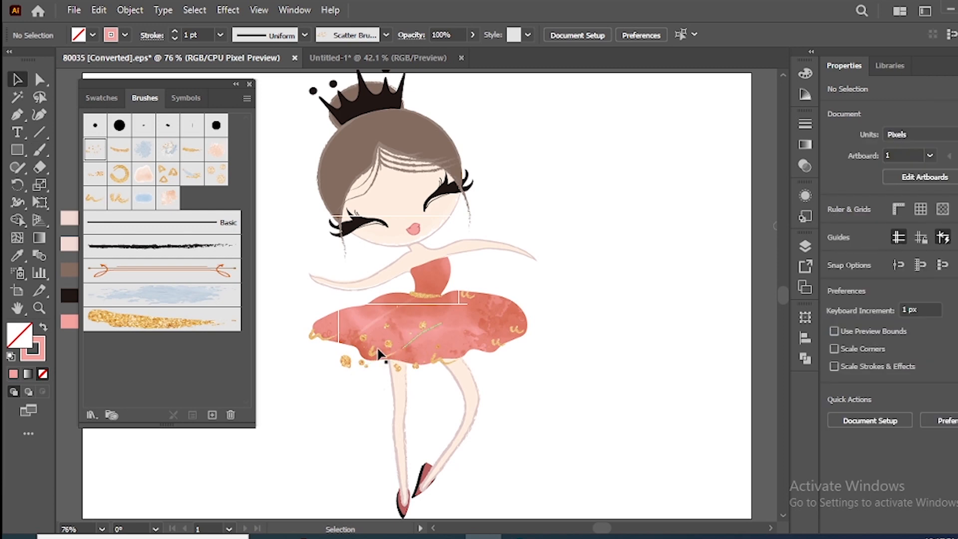
drag(357, 352, 388, 332)
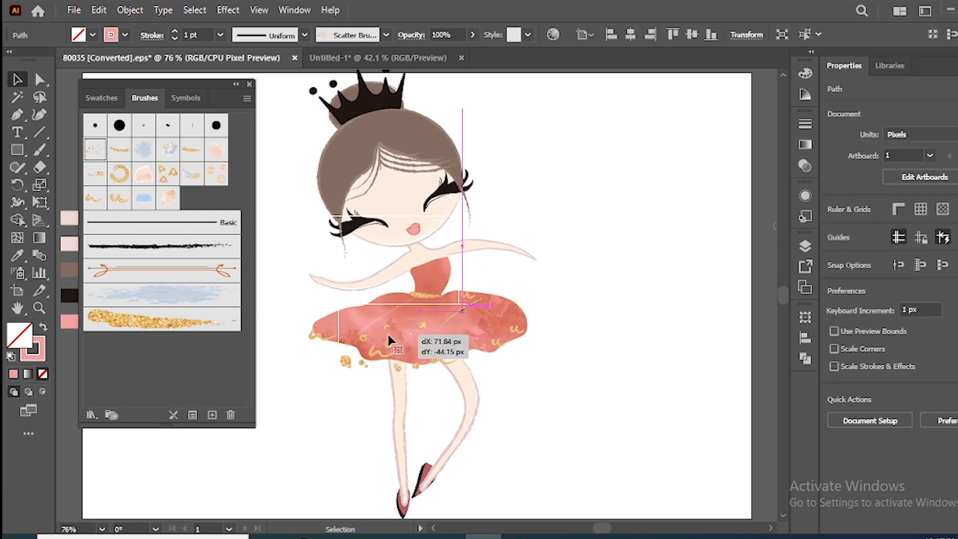
click(529, 387)
drag(426, 318, 416, 321)
click(494, 352)
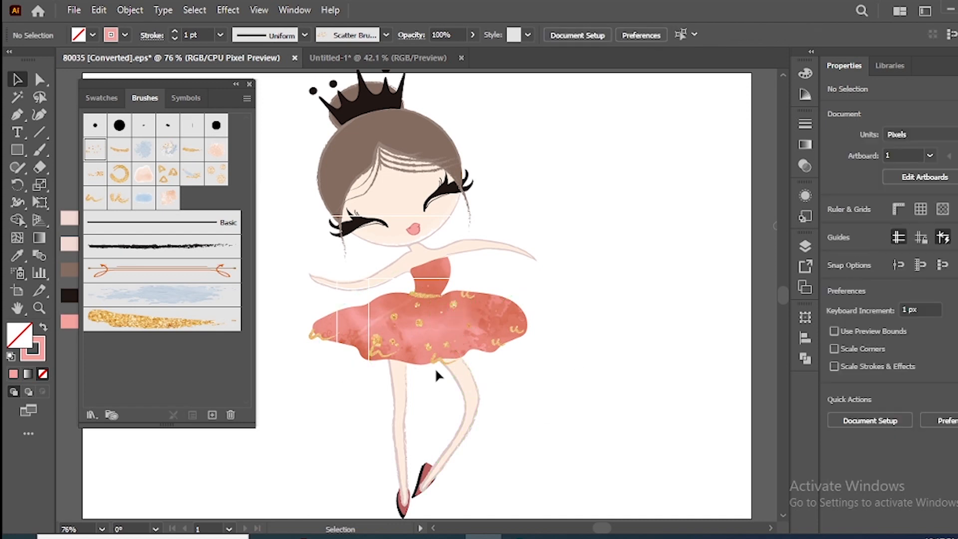
Step: Lower the opacity of the frock's watercolour texture for a paler pink
click(509, 347)
click(929, 269)
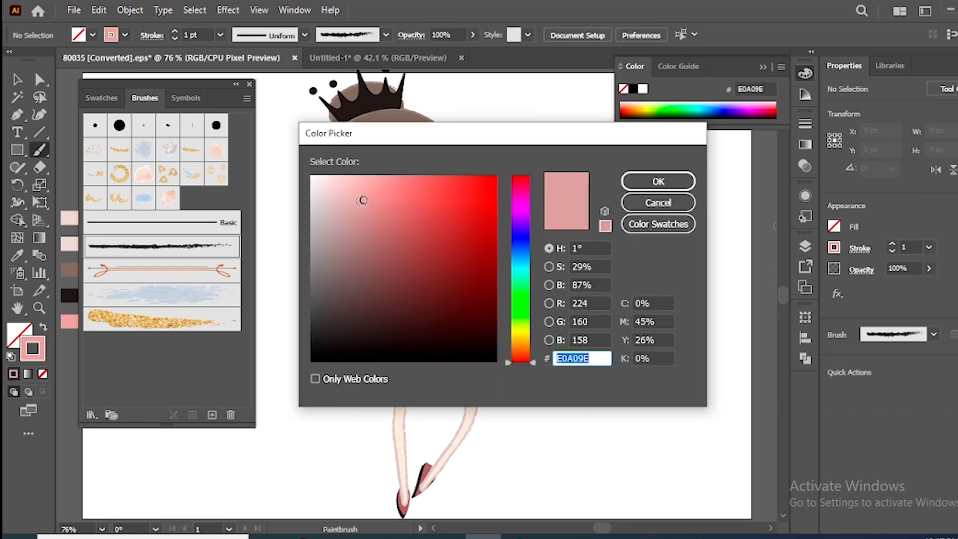
Step: Set the stroke colour to E28A8A and paint thin charcoal-textured accent lines along the skirt's edges
click(367, 213)
mouse_move(366, 213)
mouse_down()
mouse_move(358, 213)
mouse_move(383, 196)
mouse_up()
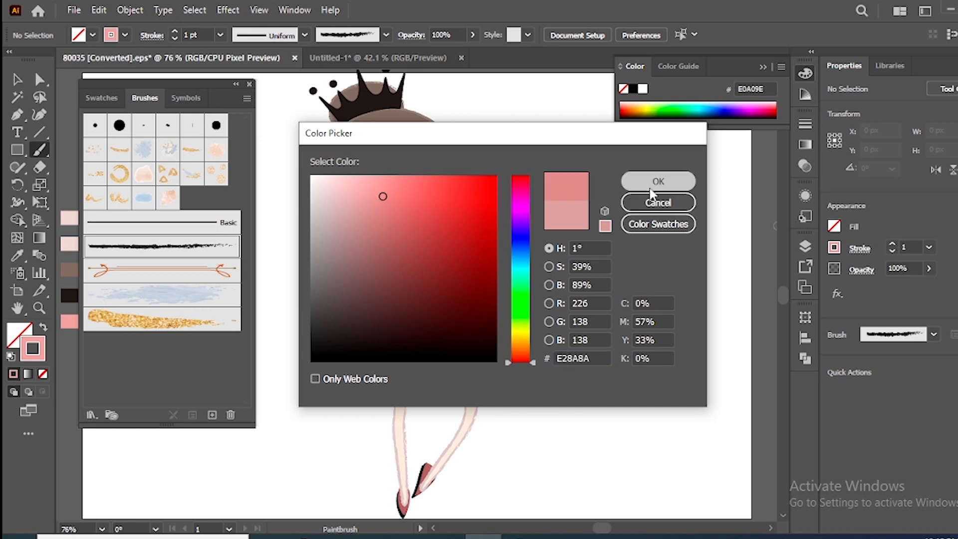
click(651, 194)
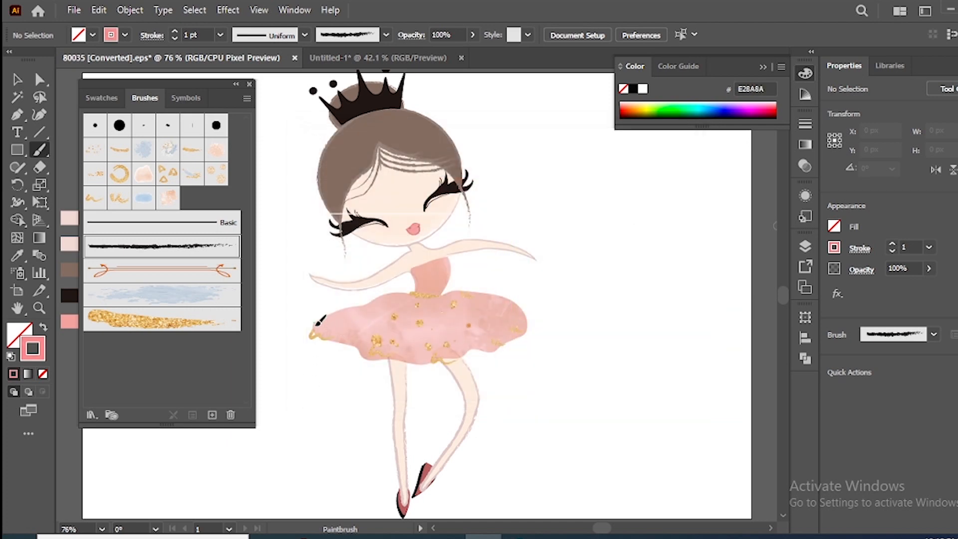
mouse_move(365, 340)
mouse_down()
mouse_move(377, 353)
mouse_move(421, 357)
mouse_up()
drag(523, 309, 524, 310)
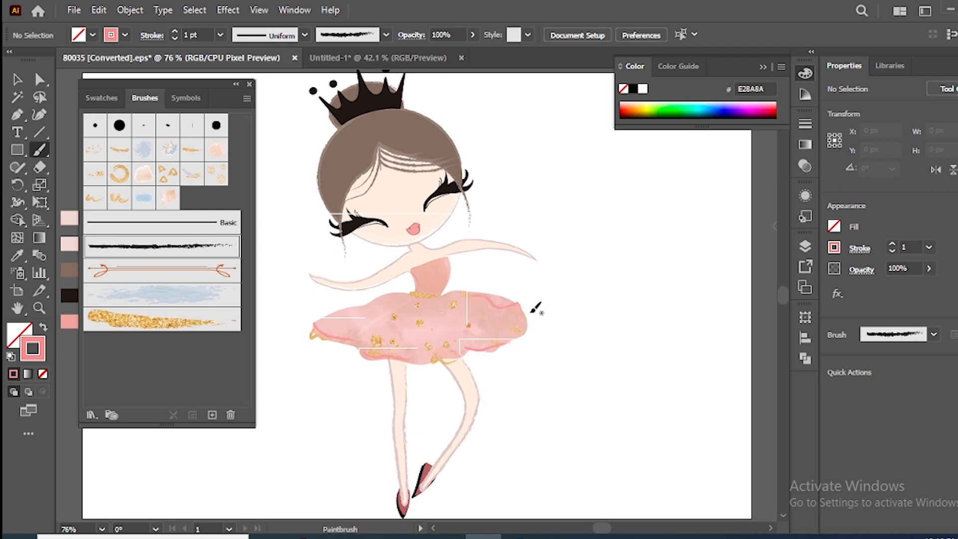
Step: Set the rotation of Scatter Brush 5 to 116° and leave existing strokes unchanged
click(39, 307)
click(408, 291)
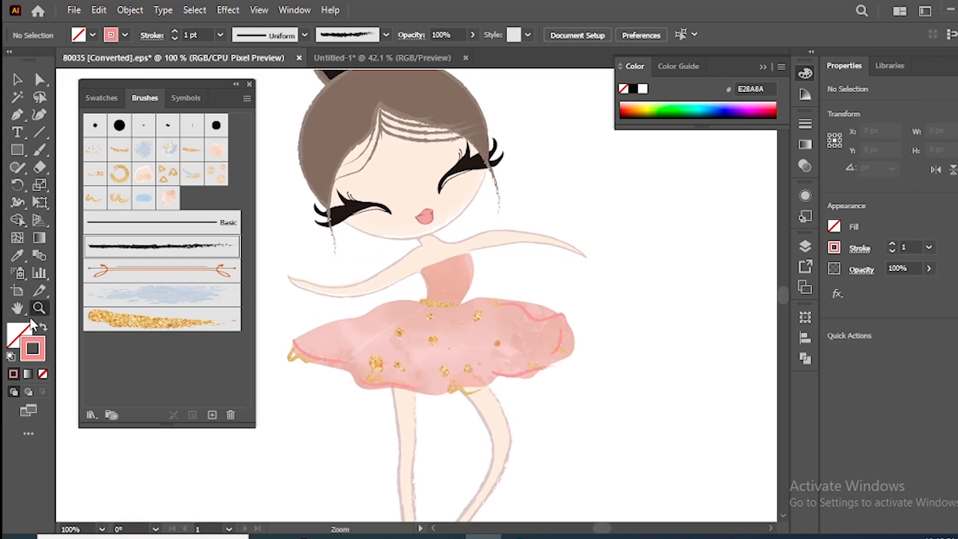
click(17, 79)
double_click(192, 149)
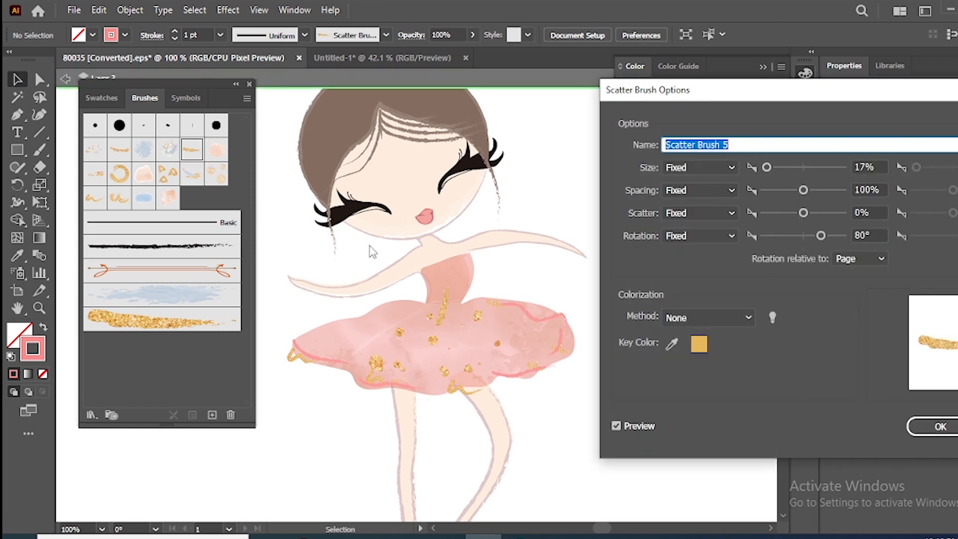
click(868, 234)
key(BackSpace)
key(BackSpace)
key(BackSpace)
text(110)
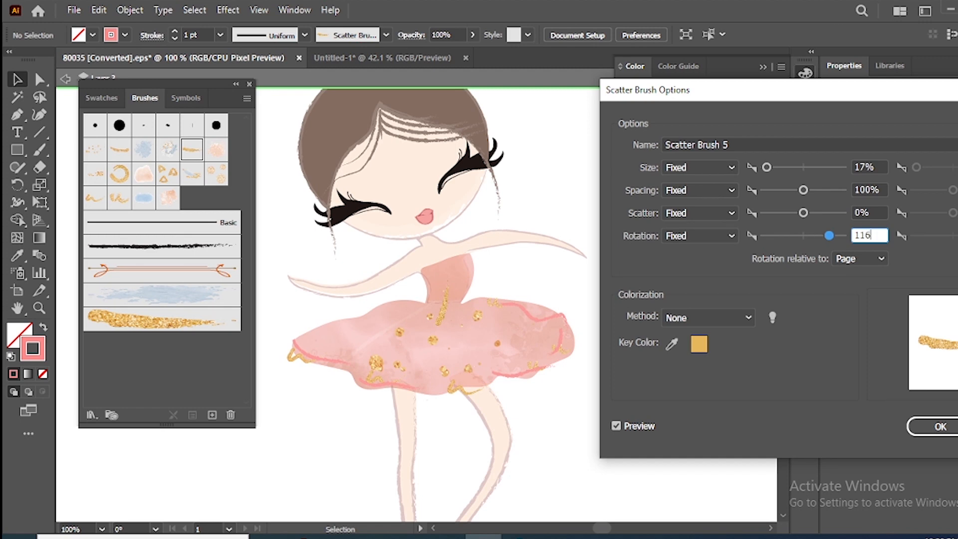
click(927, 425)
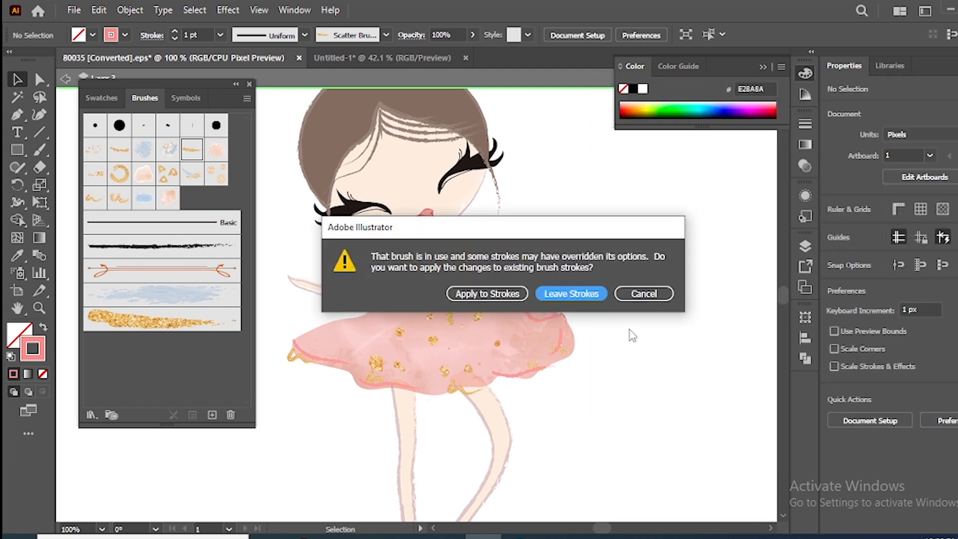
click(588, 294)
Step: Paint a gold strap with Scatter Brush 5 and position it over the shoulder on the bodice's left side
click(40, 149)
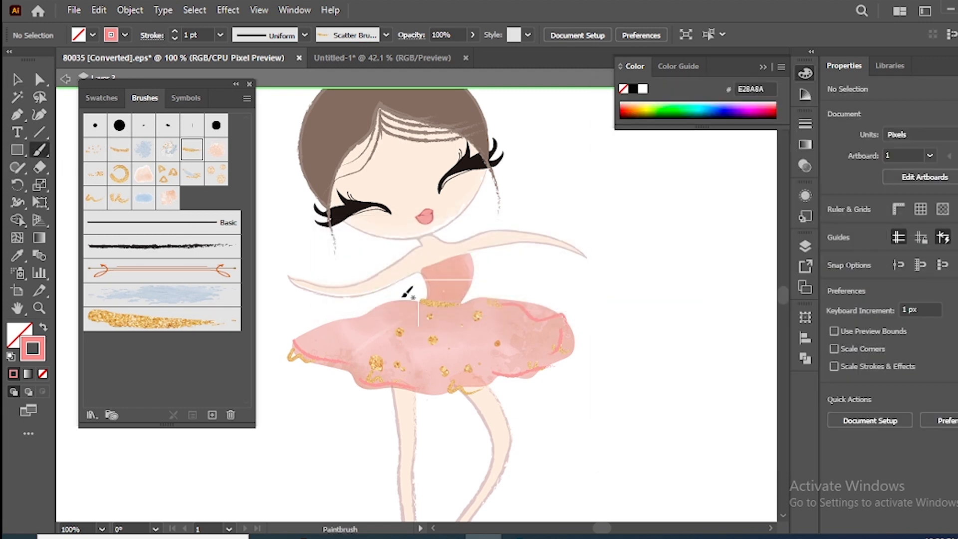
drag(422, 259, 426, 272)
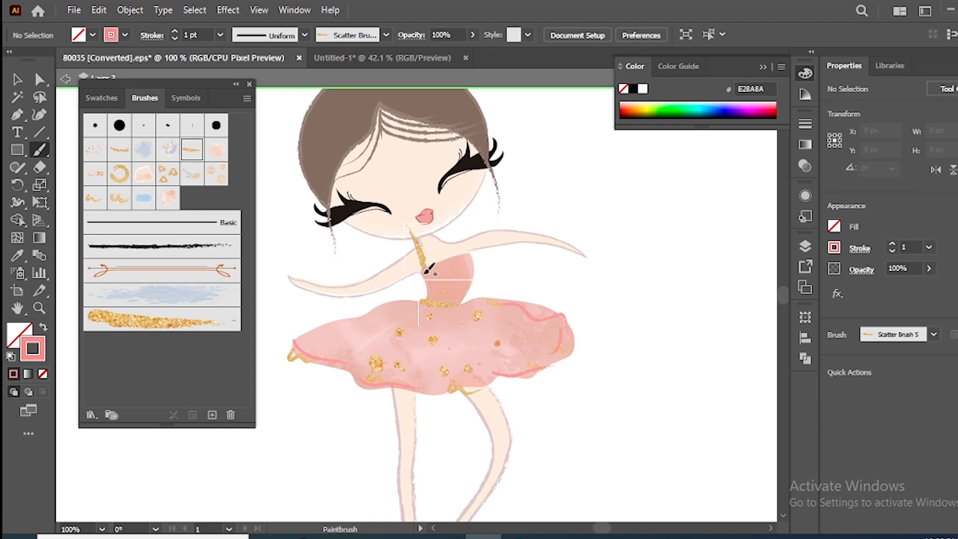
click(17, 79)
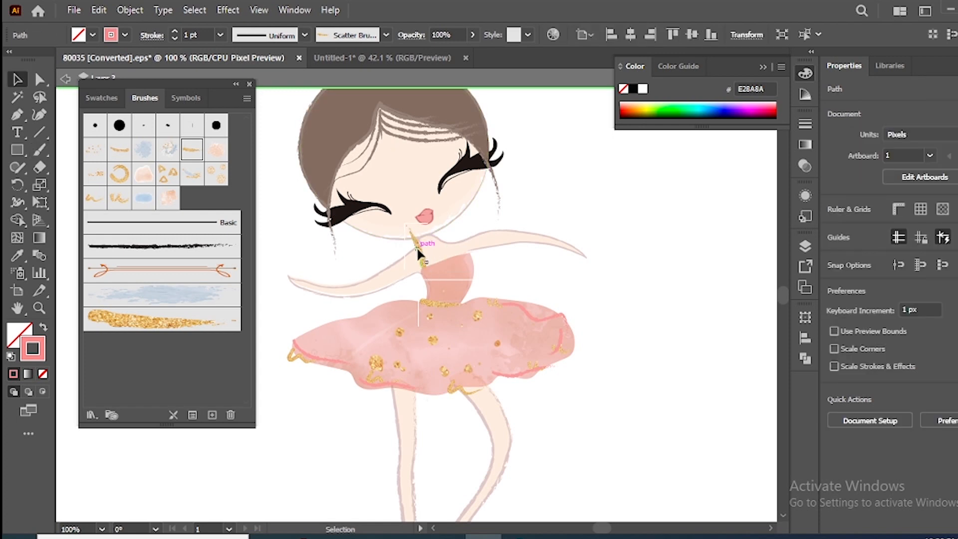
click(420, 249)
drag(422, 248, 425, 260)
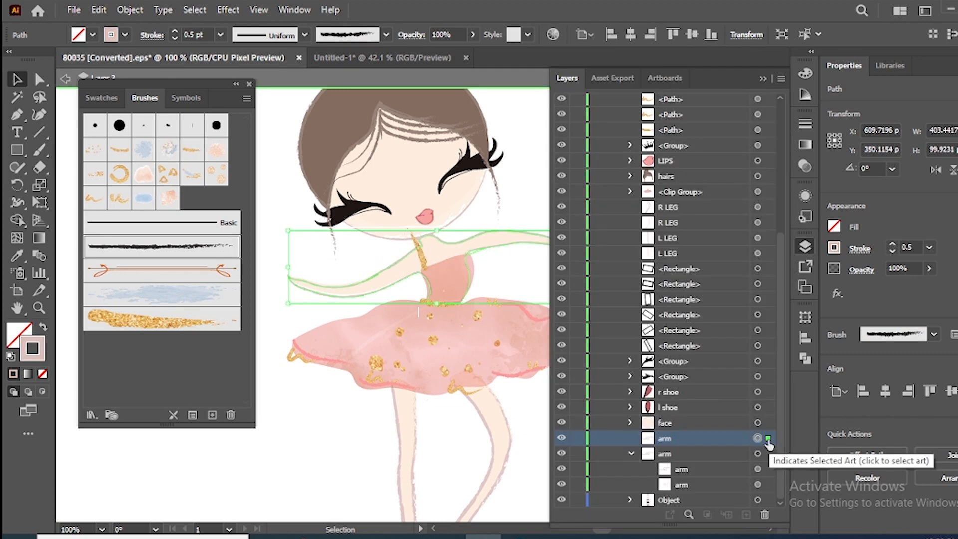
Step: Swap the arm outline's fill and stroke and bring it to the front of Layer 3
click(44, 327)
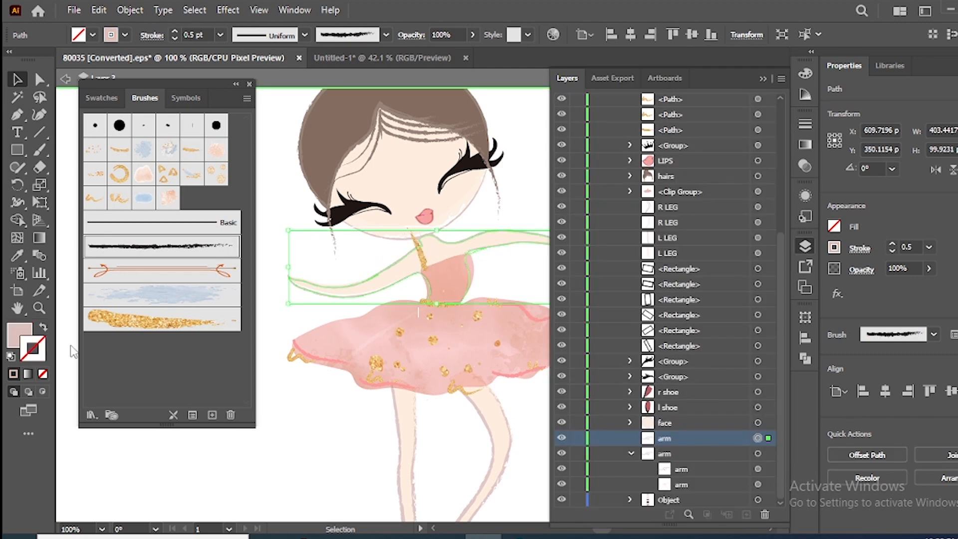
click(347, 461)
mouse_move(664, 438)
mouse_down()
mouse_move(694, 167)
mouse_move(689, 95)
mouse_move(684, 127)
mouse_up()
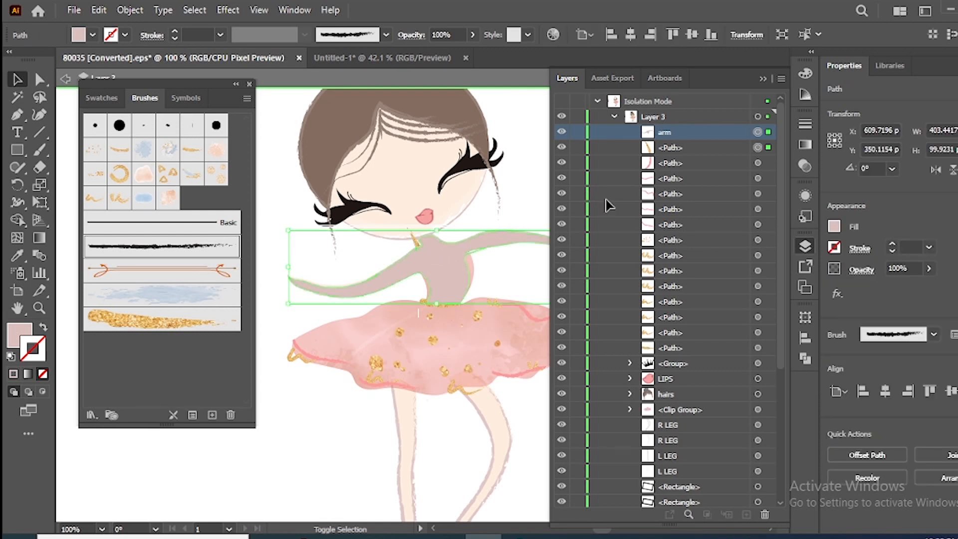
Step: Try to clip the single gold strap with the arm shape as a clipping mask and exit isolation mode
shift+click(416, 244)
right_click(456, 271)
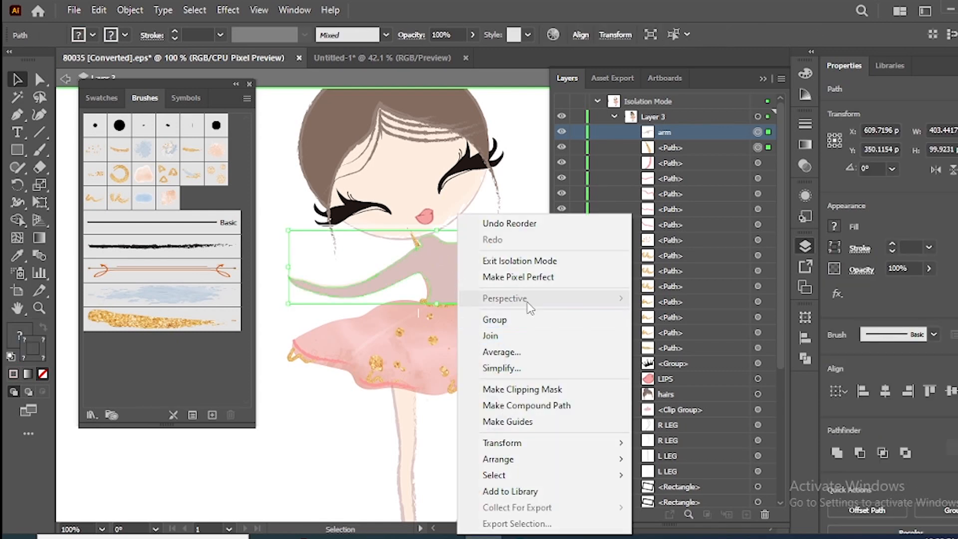
click(528, 389)
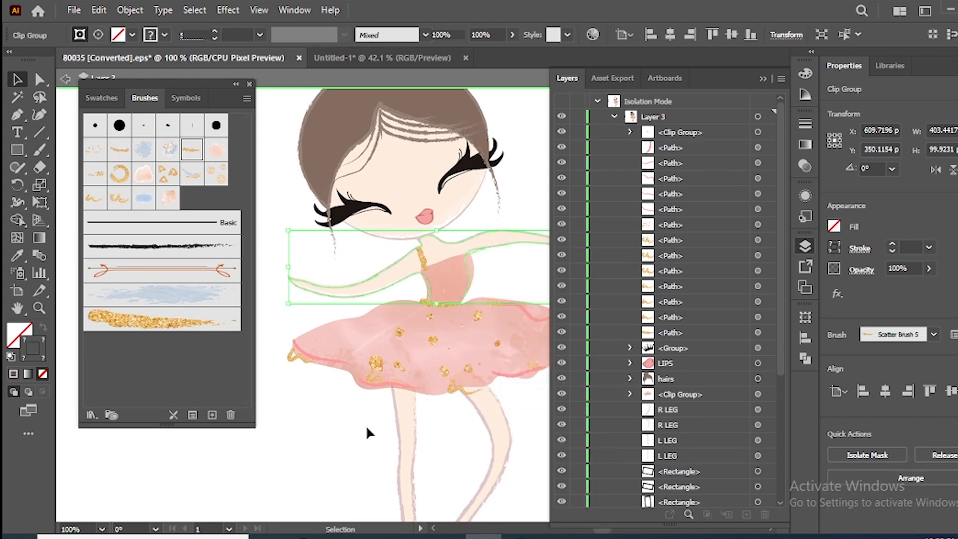
key(Escape)
click(544, 195)
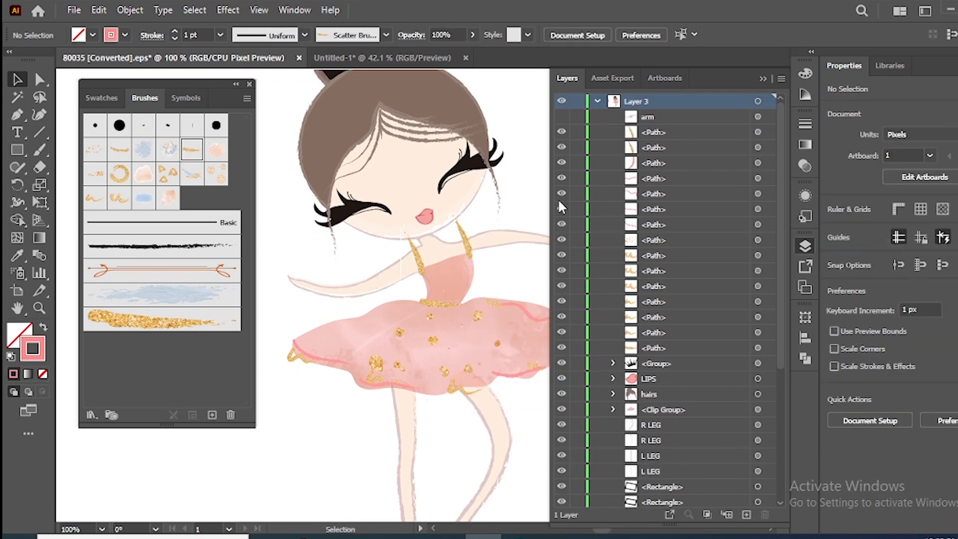
Step: Show the hidden arm shape and use it as a clipping mask for both gold shoulder straps
click(562, 118)
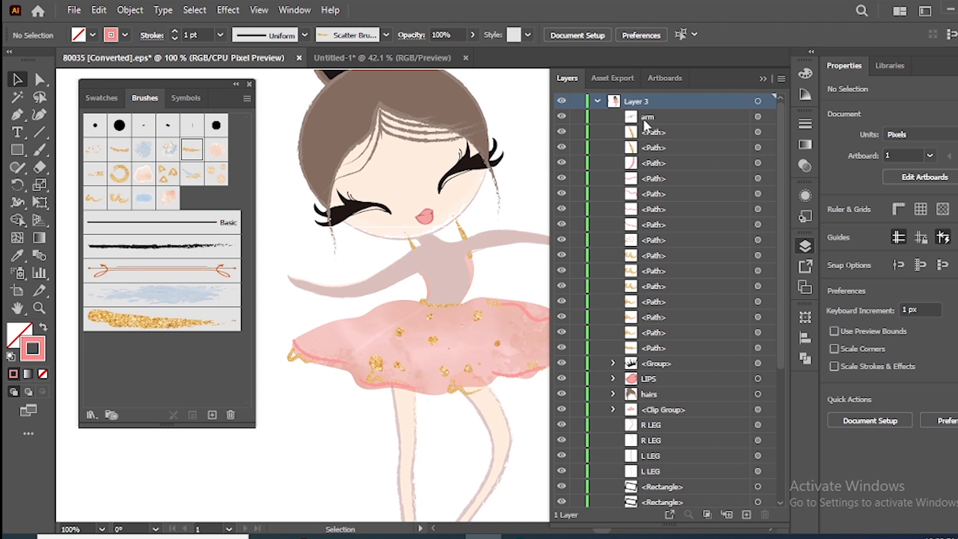
click(758, 147)
shift+click(758, 132)
shift+click(758, 117)
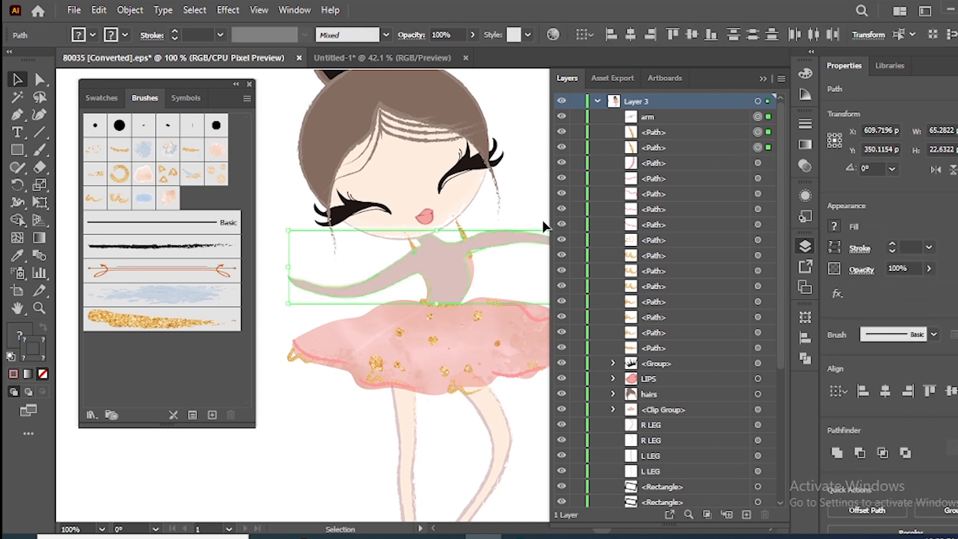
right_click(464, 253)
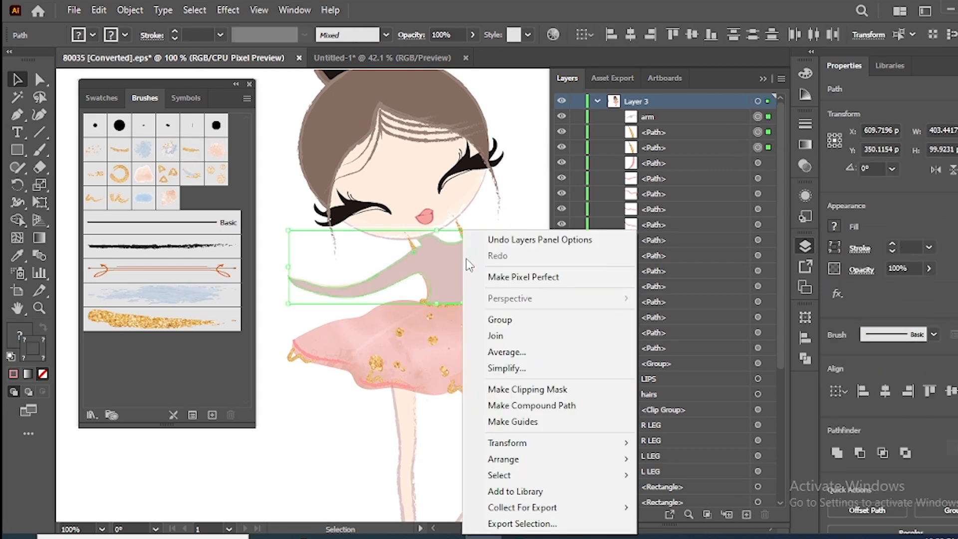
click(531, 389)
click(362, 435)
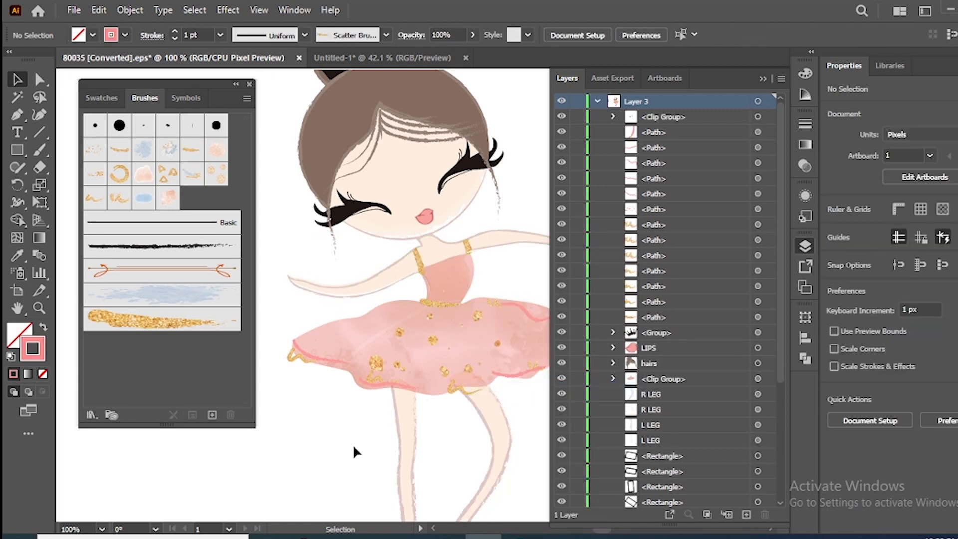
Step: Paint gold glitter trim down both sides of the bodice with Scatter Brush 5
click(39, 149)
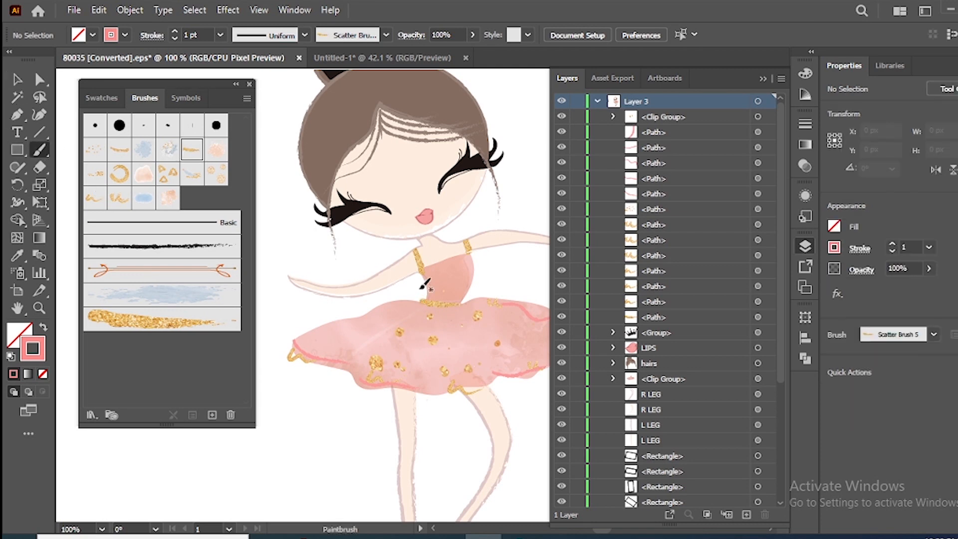
drag(430, 293, 431, 294)
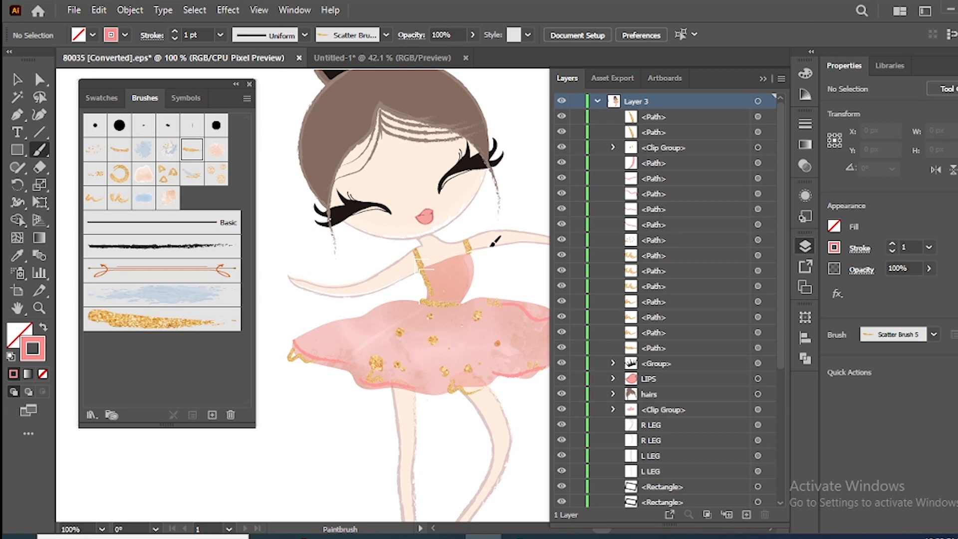
drag(471, 289, 464, 298)
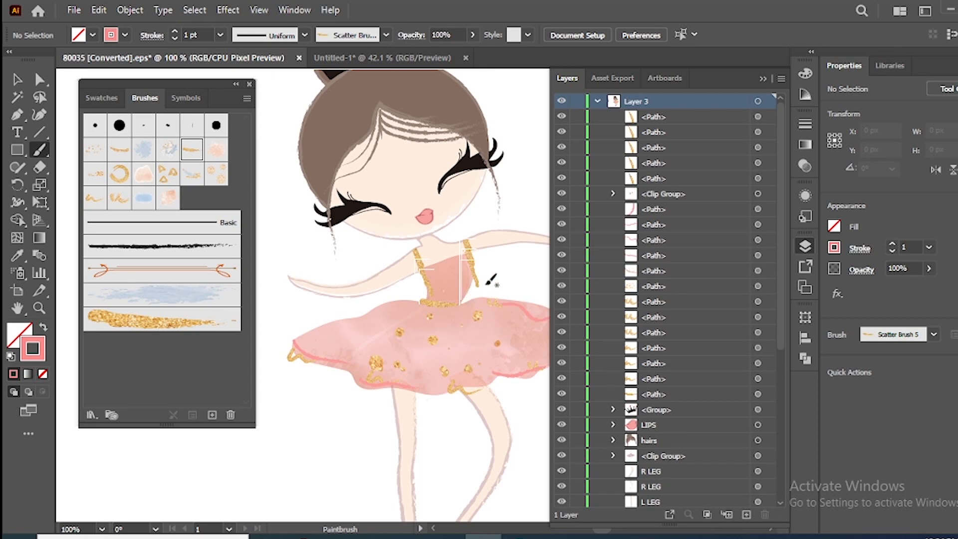
click(17, 79)
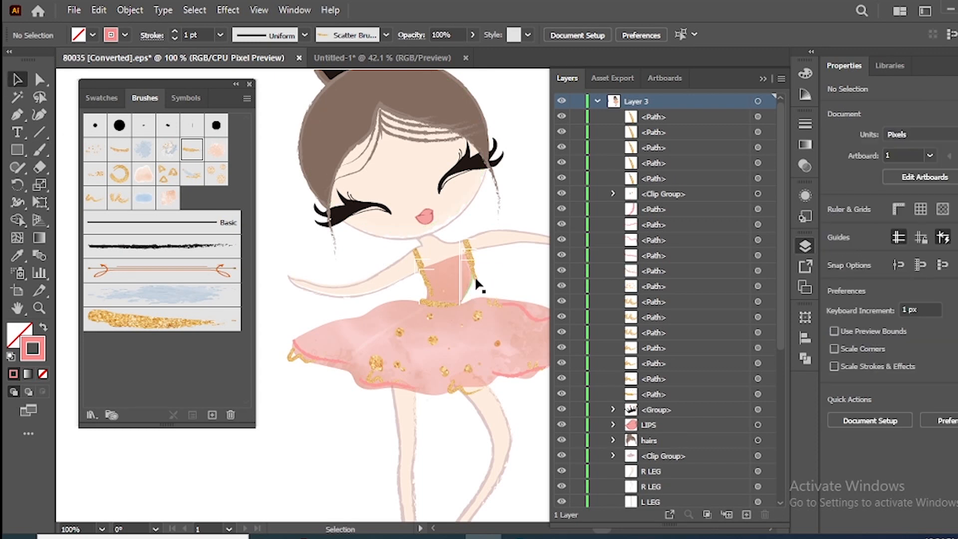
click(496, 281)
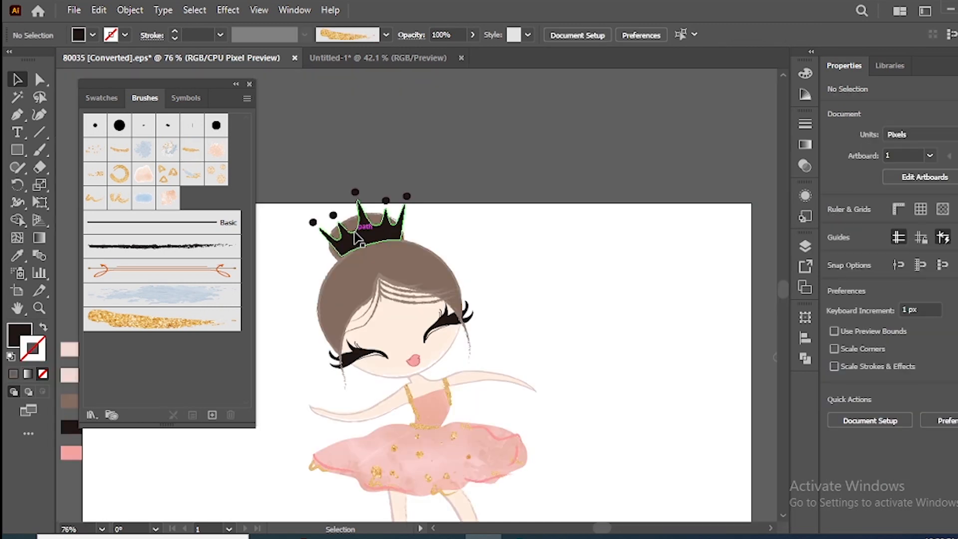
Step: Switch the crown to Draw Inside mode and paint its left part with the gold glitter art brush
click(357, 238)
click(42, 391)
click(128, 319)
click(39, 150)
mouse_move(308, 232)
mouse_down()
mouse_move(359, 244)
mouse_move(319, 209)
mouse_up()
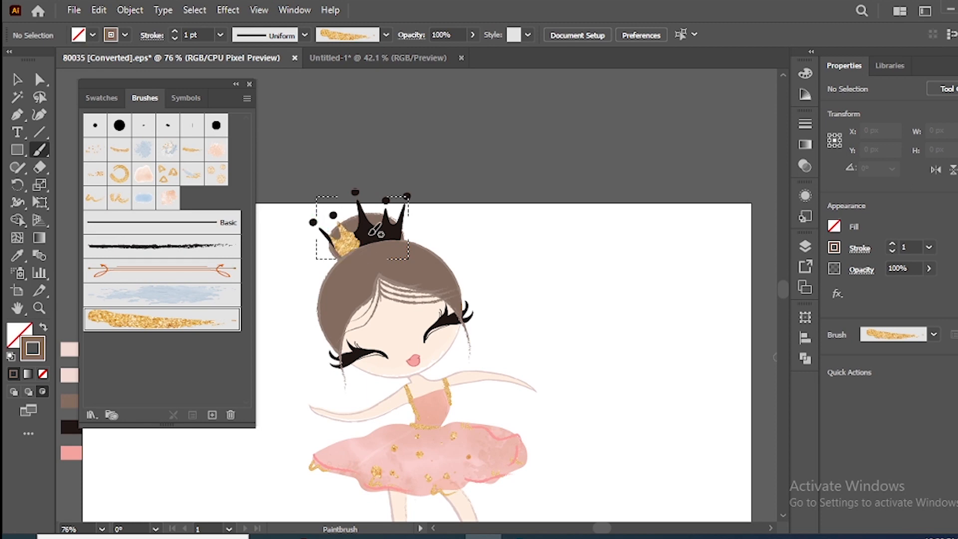
Step: Try painting gold glitter across the crown with a 4 pt stroke, and undo it
click(175, 31)
click(175, 32)
mouse_move(387, 264)
mouse_down()
mouse_move(359, 266)
mouse_move(312, 212)
mouse_up()
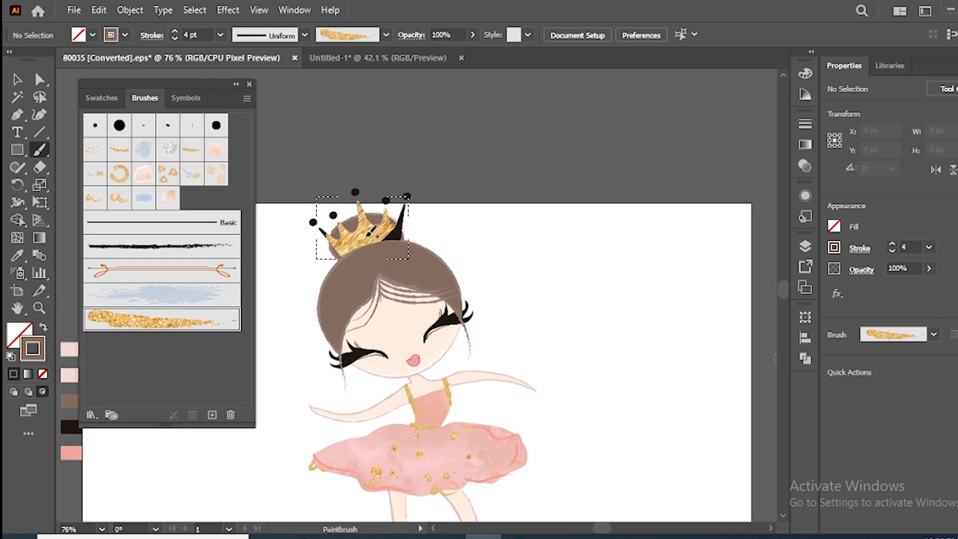
key(ctrl+z)
key(ctrl+z)
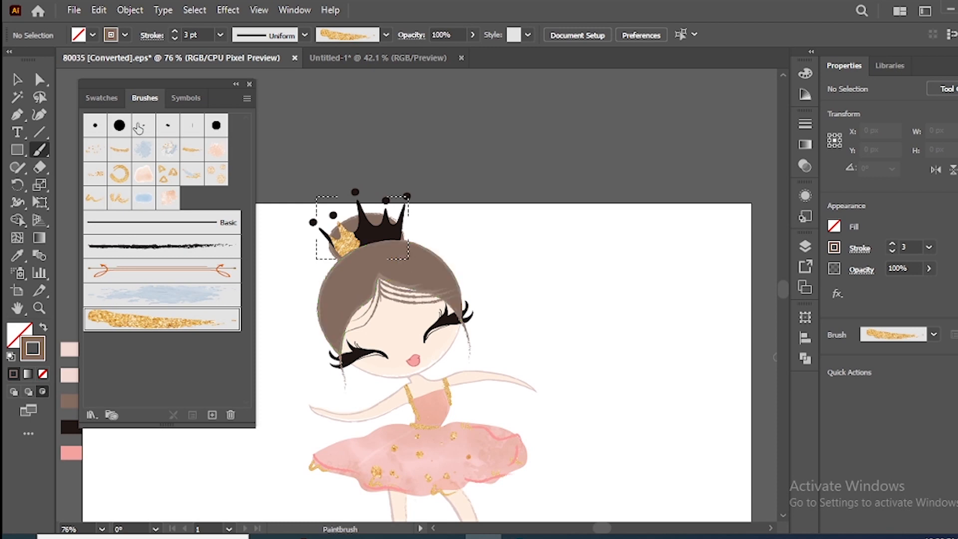
Step: Paint the rest of the crown with gold glitter strokes at 1 pt, and return to Draw Normal mode
click(175, 39)
click(175, 39)
drag(402, 252, 399, 185)
mouse_move(388, 249)
mouse_down()
mouse_move(382, 199)
mouse_move(408, 195)
mouse_move(379, 229)
mouse_move(353, 199)
mouse_up()
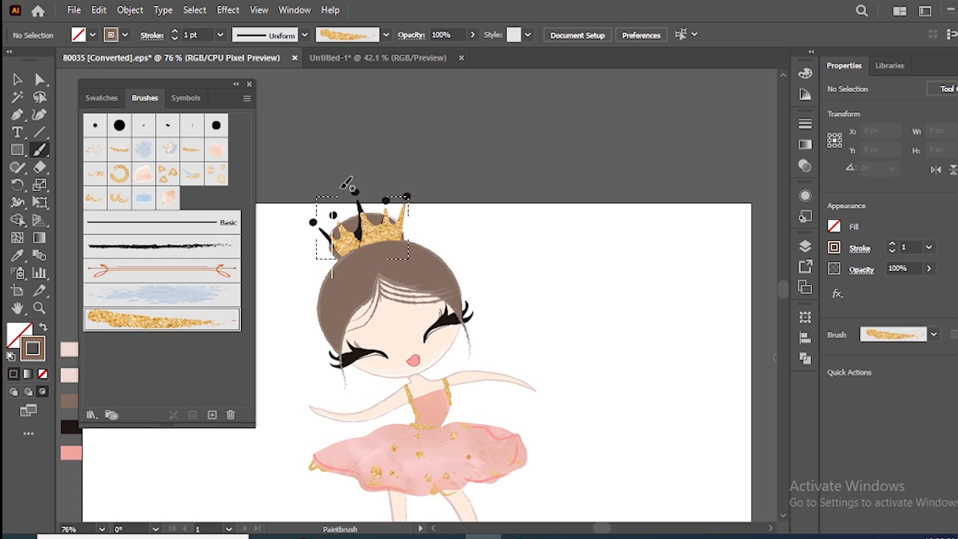
mouse_move(358, 228)
mouse_down()
mouse_move(360, 196)
mouse_move(363, 219)
mouse_up()
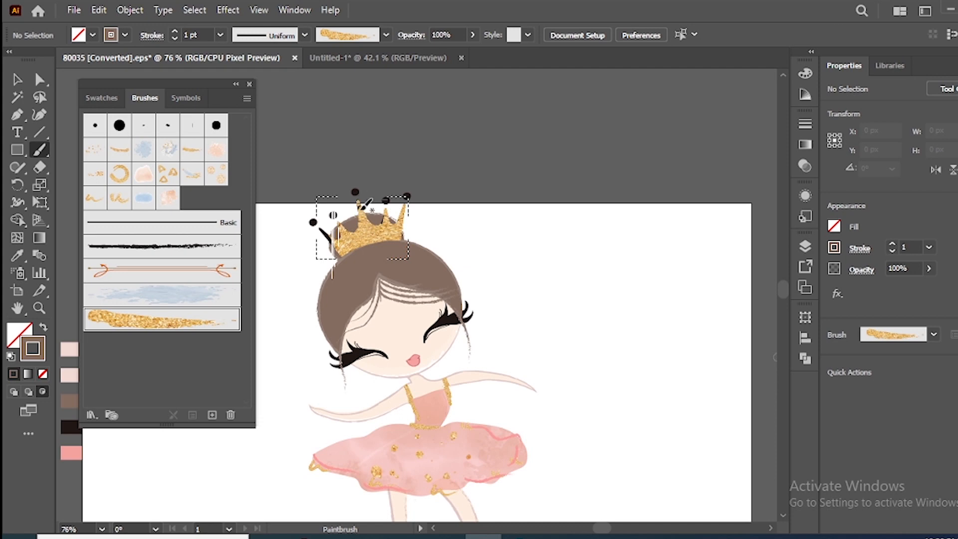
drag(332, 239, 327, 228)
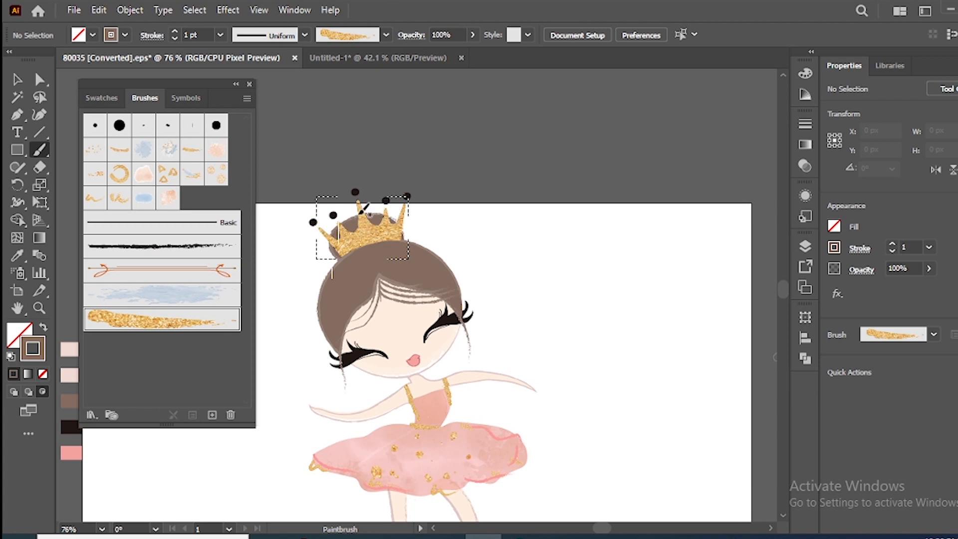
click(13, 392)
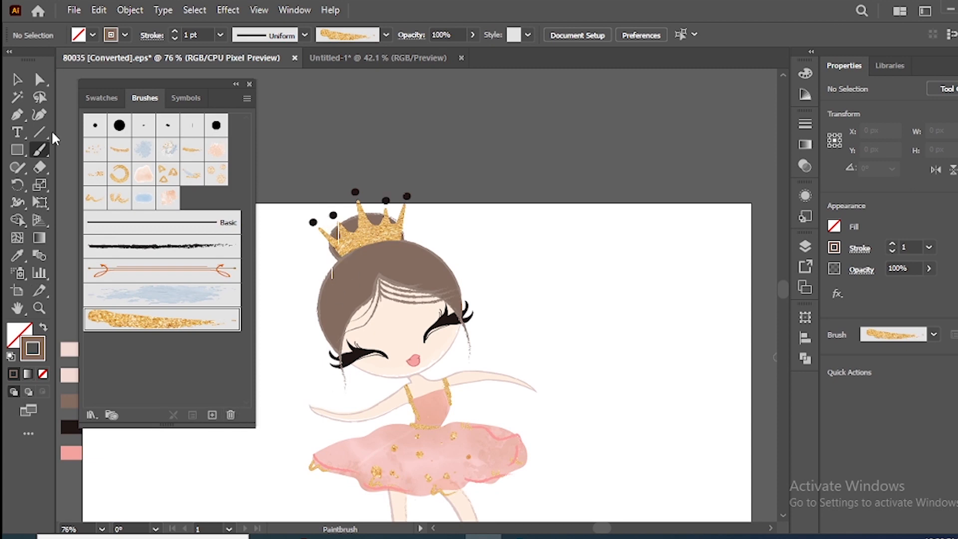
Step: Paint gold glitter inside the crown's leftmost ball in Draw Inside mode, and return to Draw Normal mode
key(v)
click(314, 223)
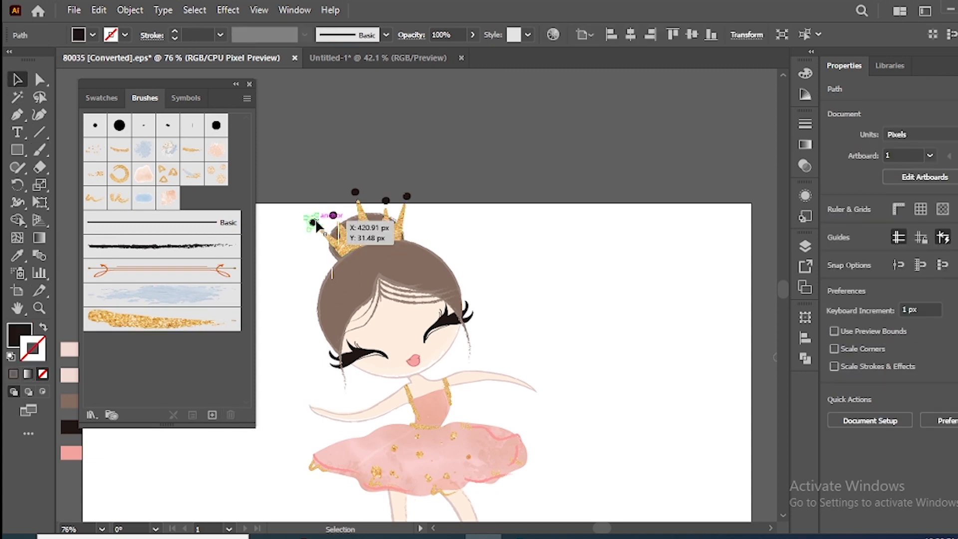
click(43, 392)
click(146, 322)
click(39, 149)
drag(313, 227, 320, 208)
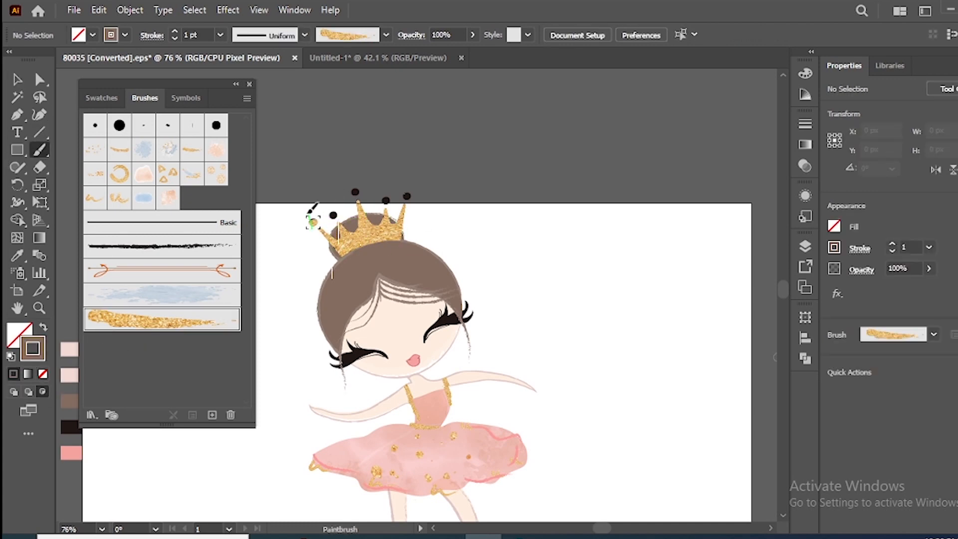
key(v)
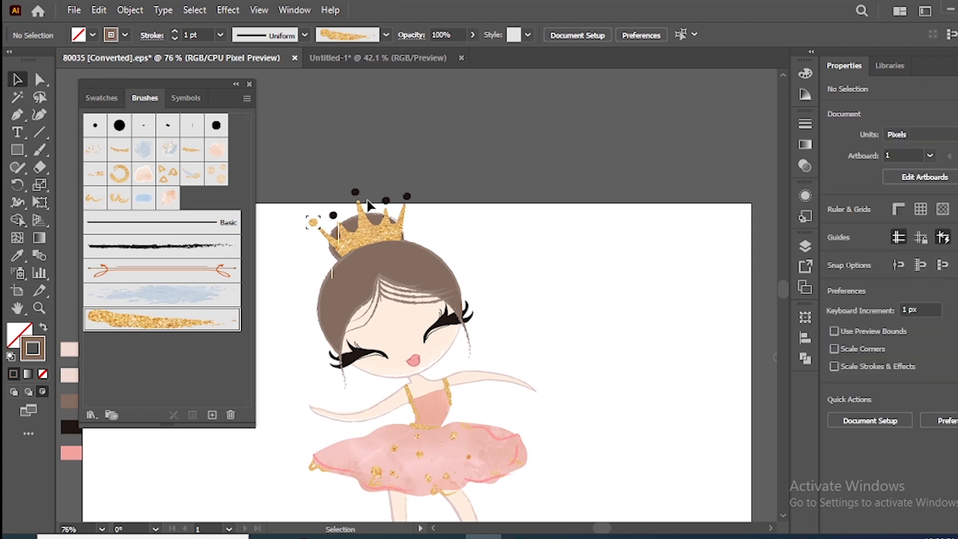
click(14, 392)
Step: Cover the crown's second ball from the left with gold glitter in Draw Inside mode, and return to Draw Normal
click(331, 217)
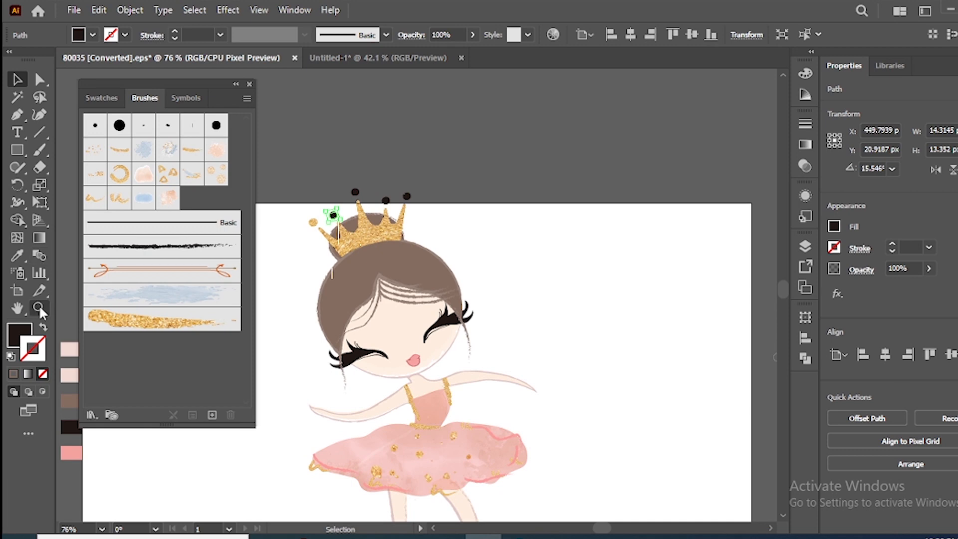
click(40, 150)
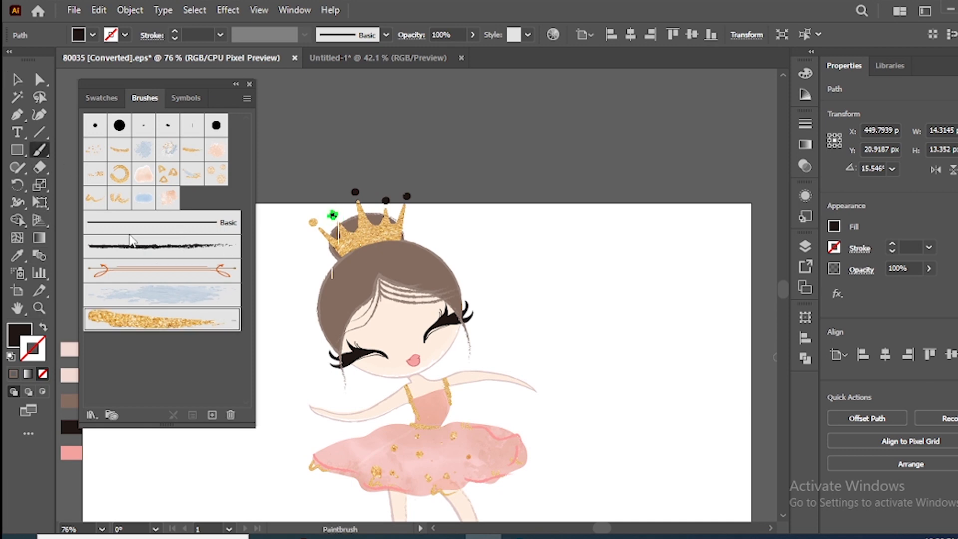
click(42, 392)
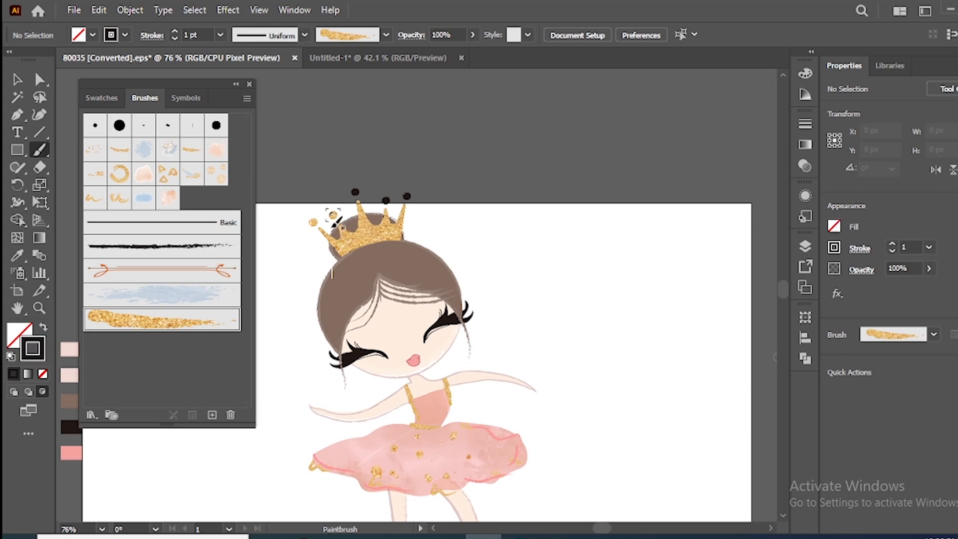
key(v)
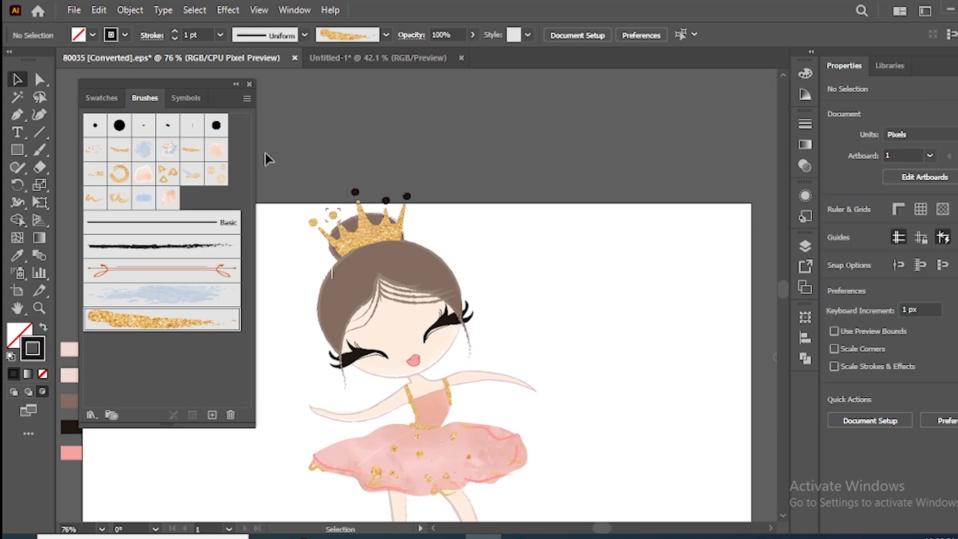
click(15, 392)
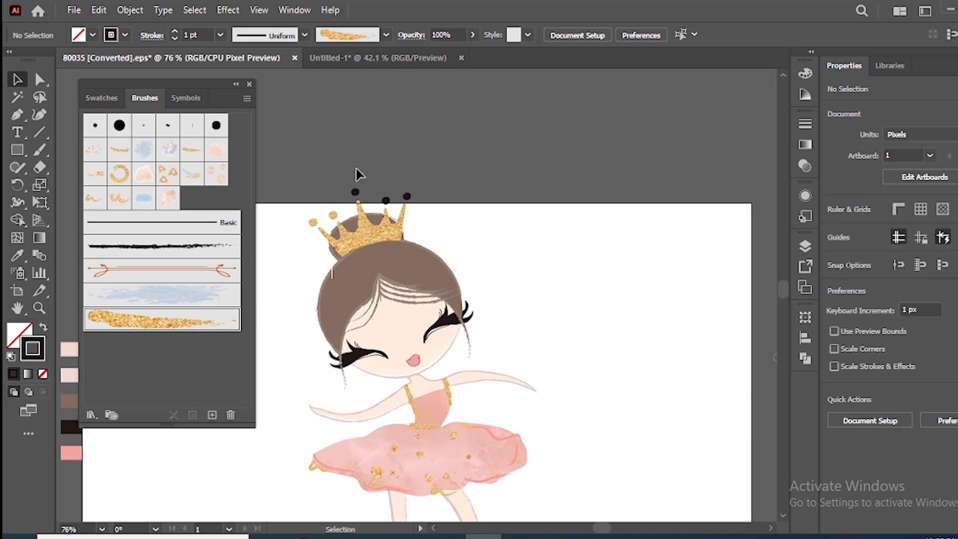
Step: Paint gold glitter inside the ball above the crown's tall middle spike in Draw Inside mode, and restore Draw Normal
click(355, 192)
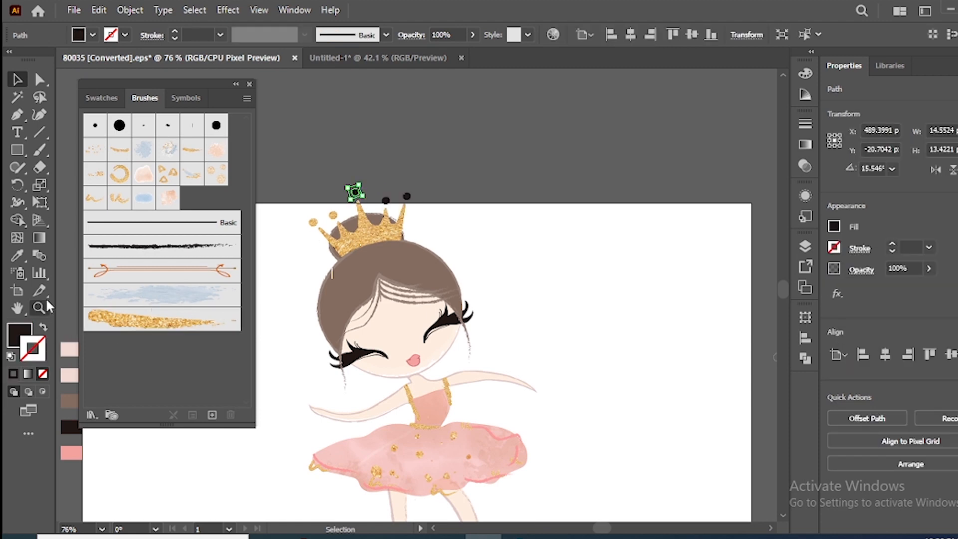
click(40, 149)
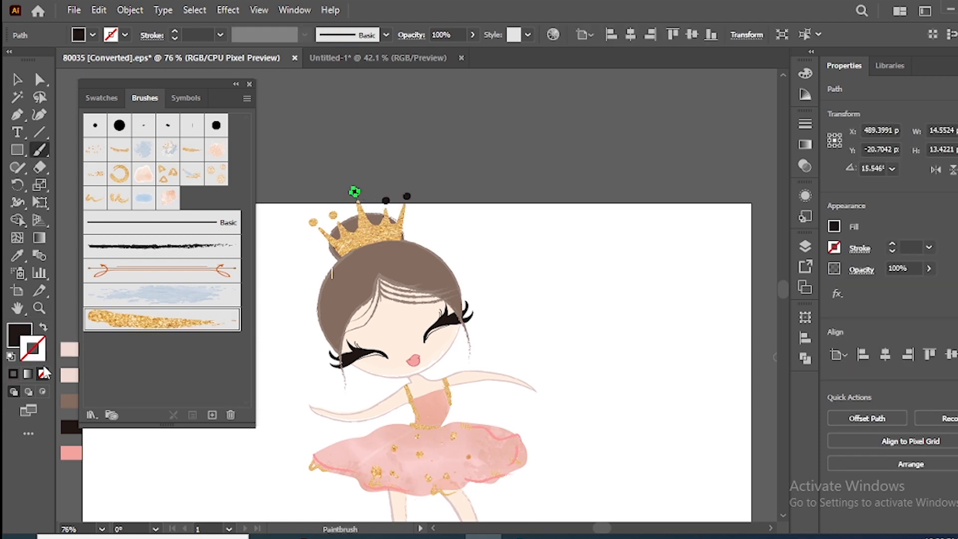
click(43, 392)
mouse_move(353, 186)
mouse_down()
mouse_move(355, 198)
mouse_move(351, 181)
mouse_up()
click(17, 79)
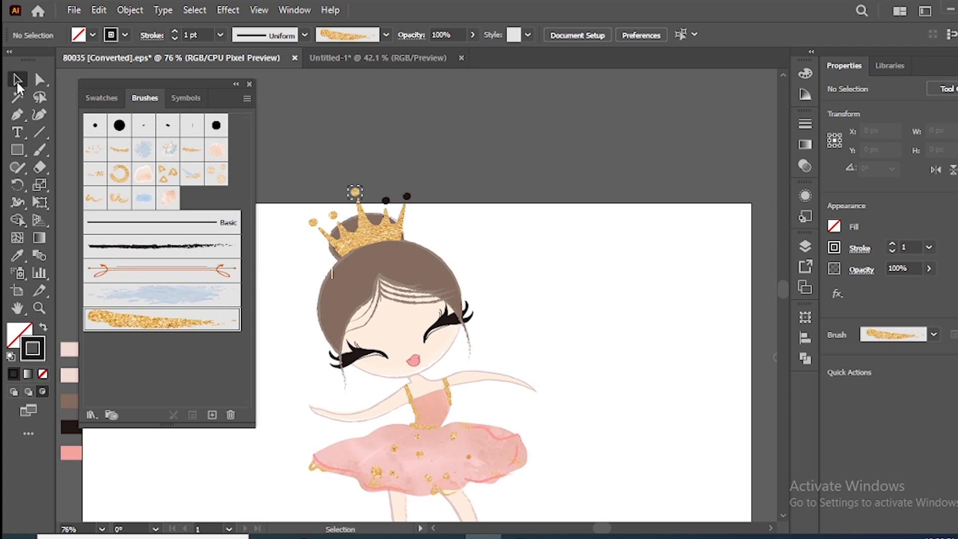
click(14, 392)
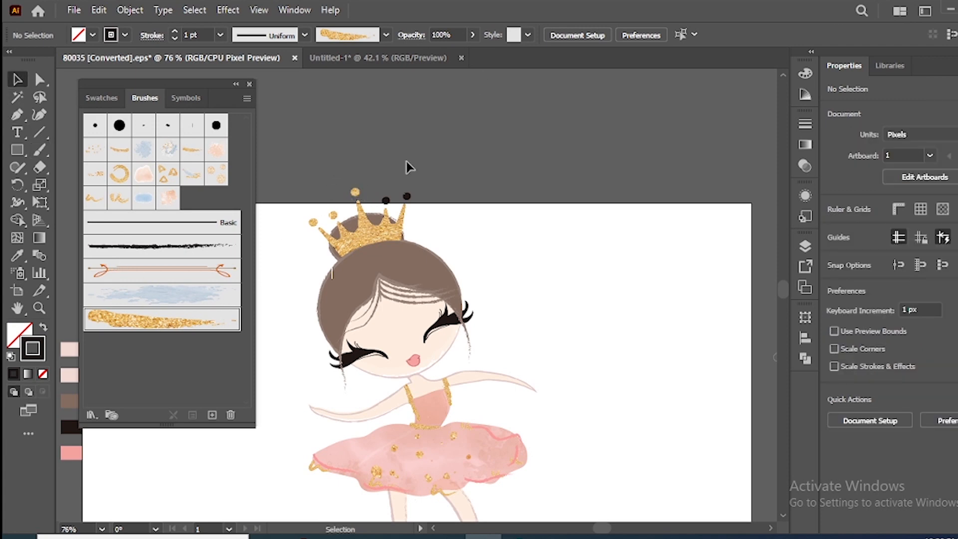
Step: Fill the crown's fourth ball from the left with gold glitter in Draw Inside mode
click(385, 200)
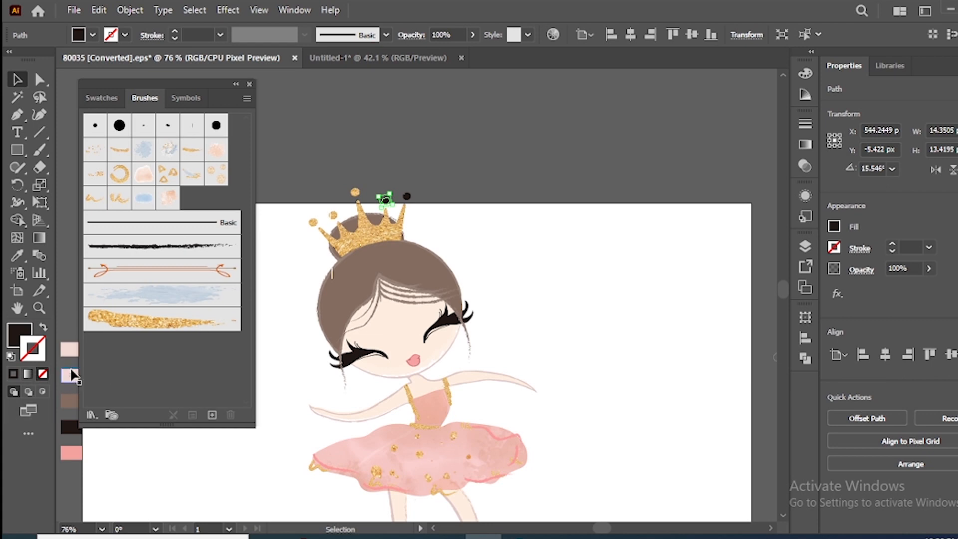
click(40, 150)
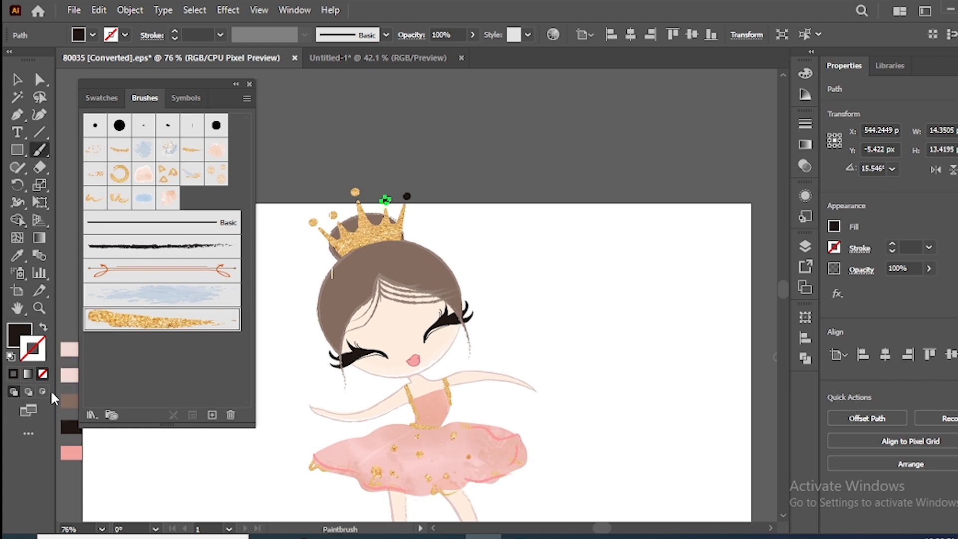
key(ctrl+shift+a)
key(shift+x)
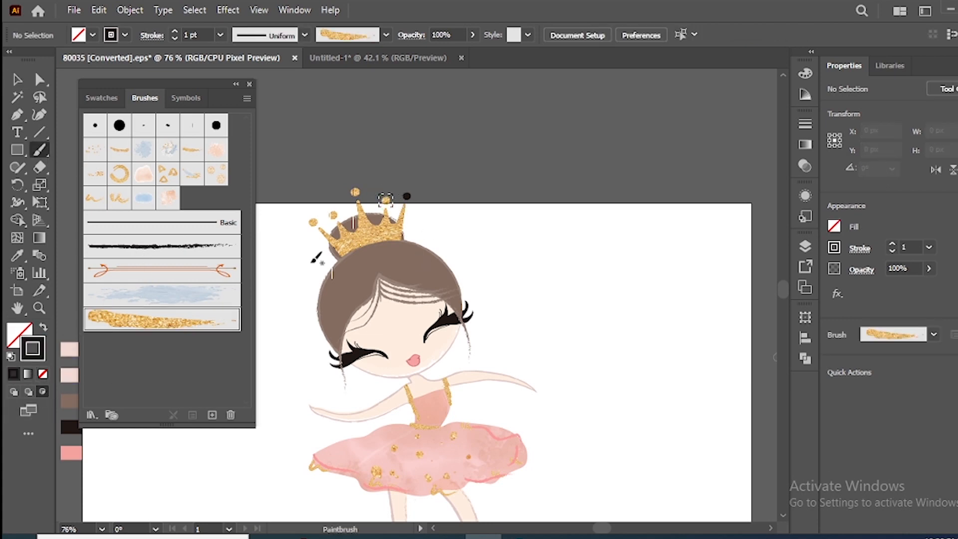
click(16, 80)
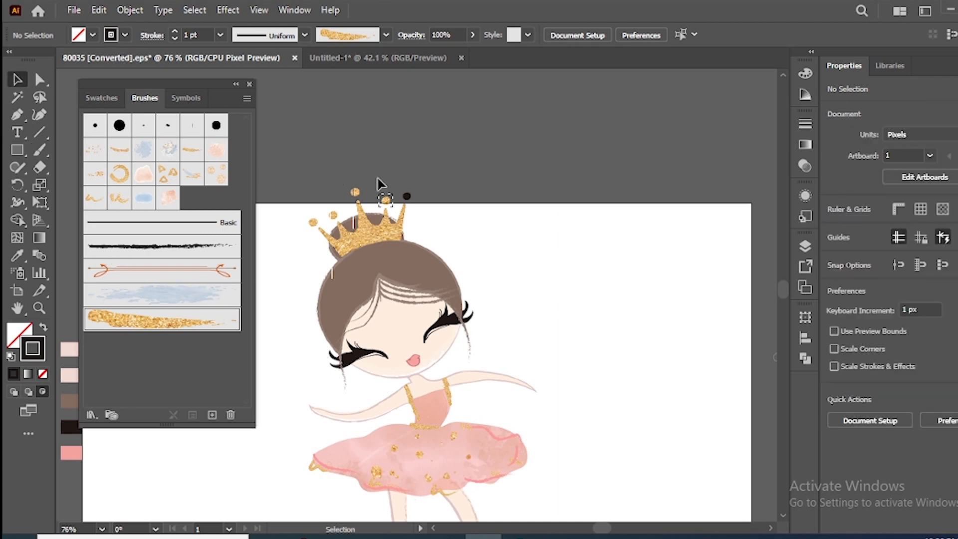
Step: Paint gold glitter inside the crown's rightmost ball in Draw Inside mode, with the fill set to none
click(406, 196)
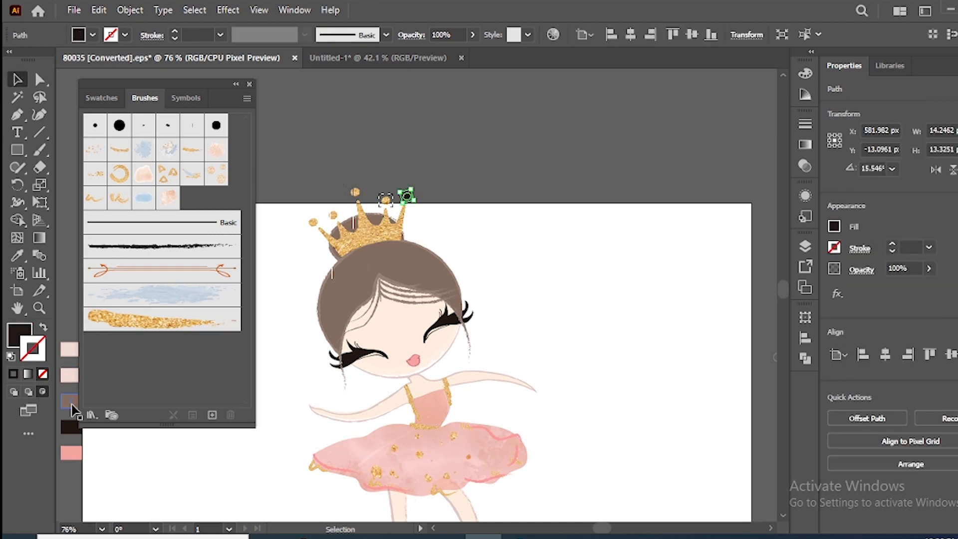
click(43, 391)
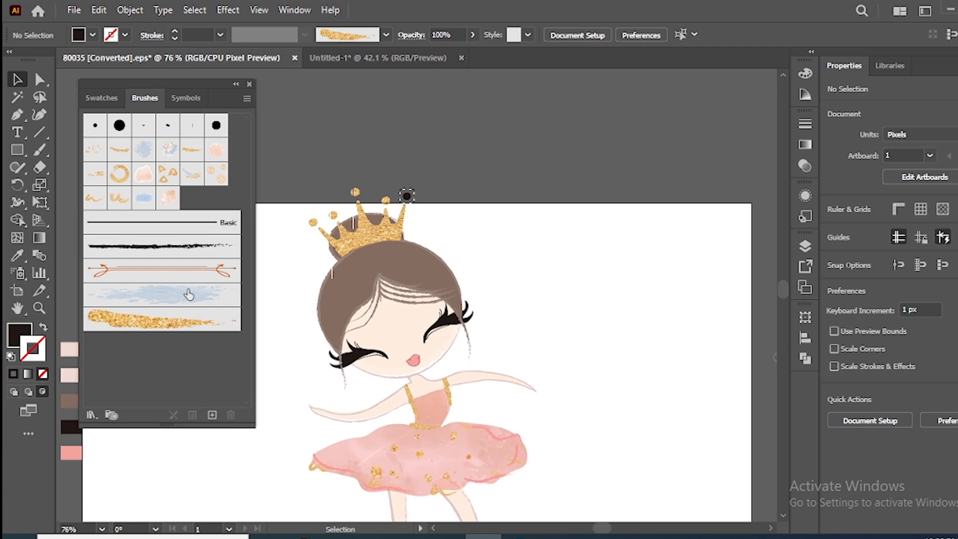
click(193, 325)
click(39, 149)
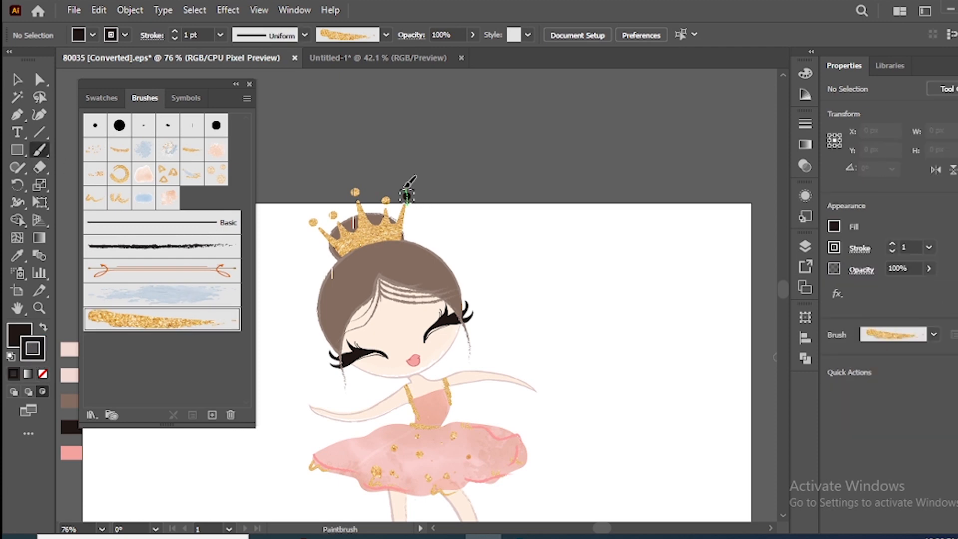
key(/)
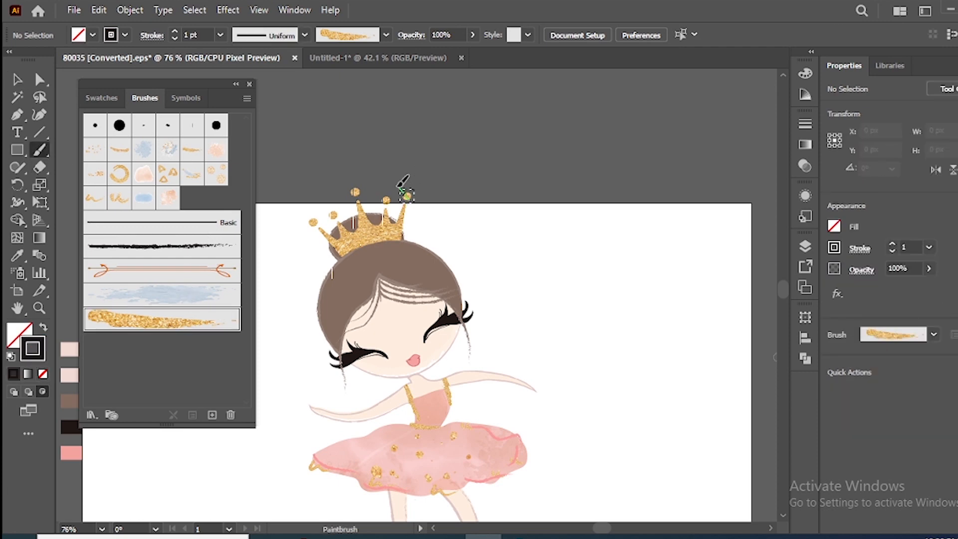
click(15, 79)
click(102, 529)
click(124, 515)
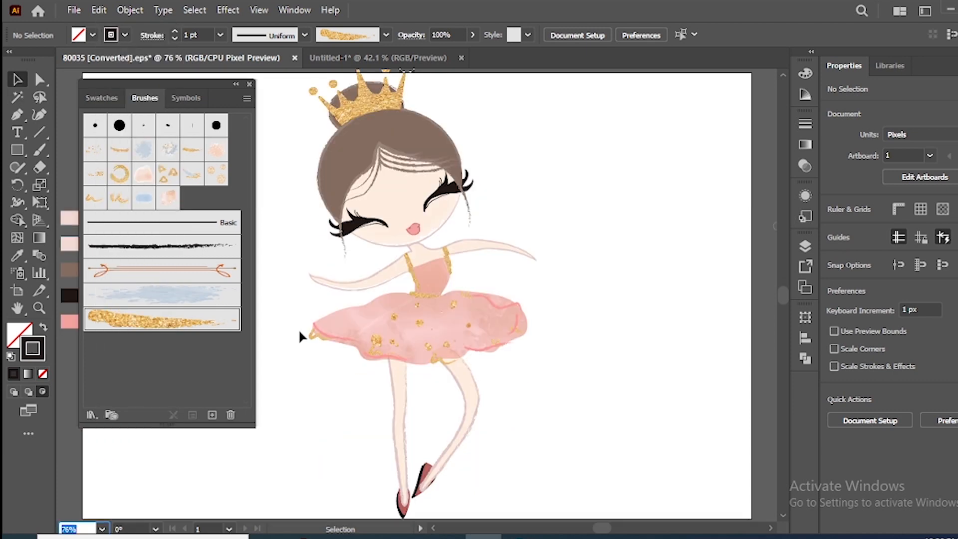
click(271, 269)
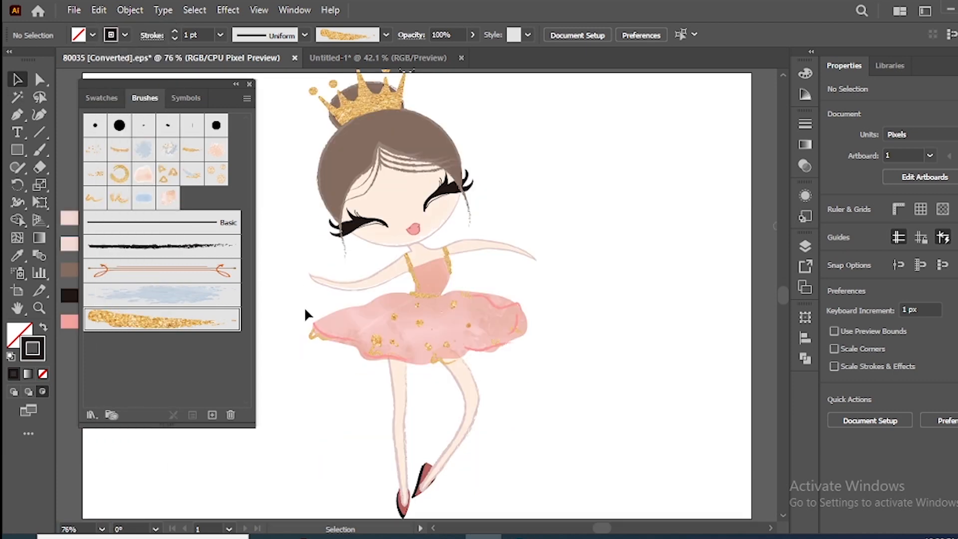
click(250, 84)
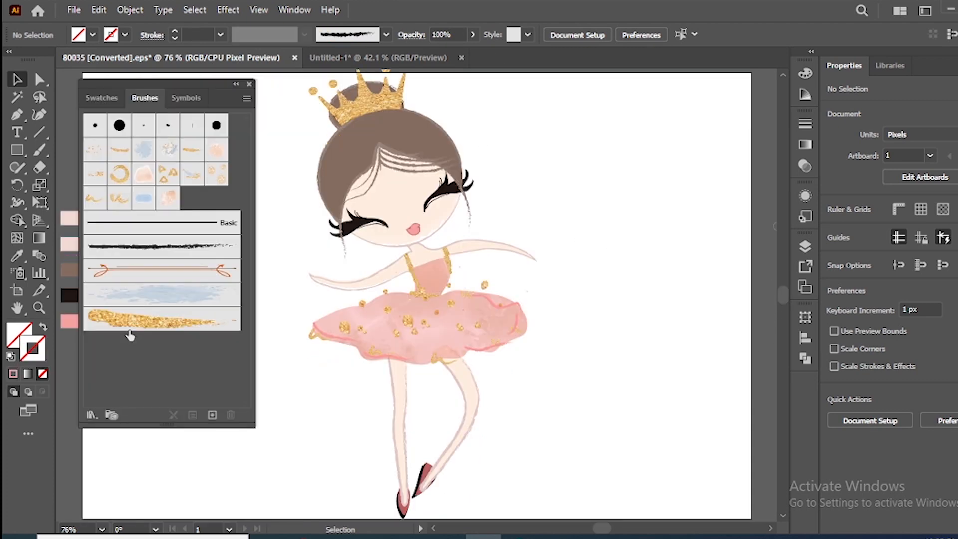
Step: Set the fixed width of Art Brush 2 to 27%, leaving the existing strokes as they are
double_click(128, 326)
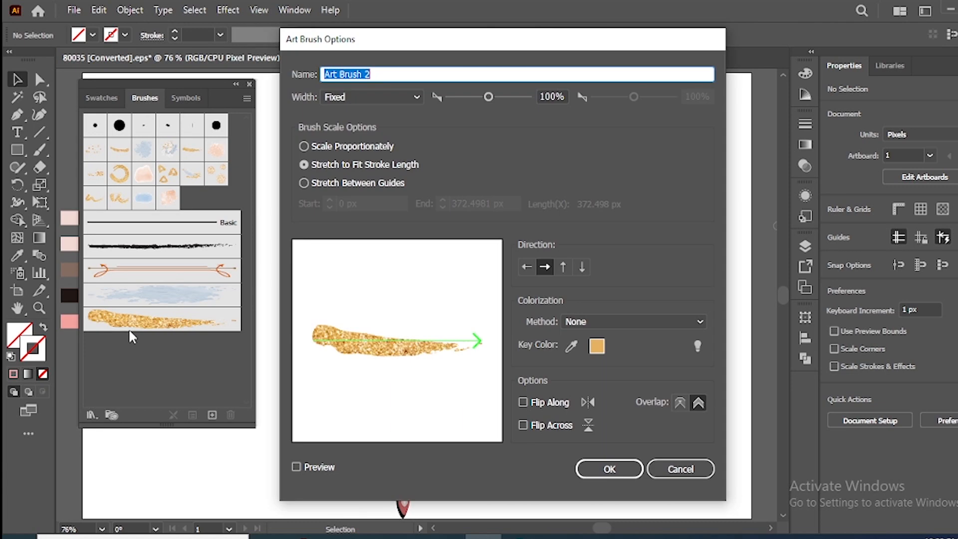
drag(489, 97, 459, 96)
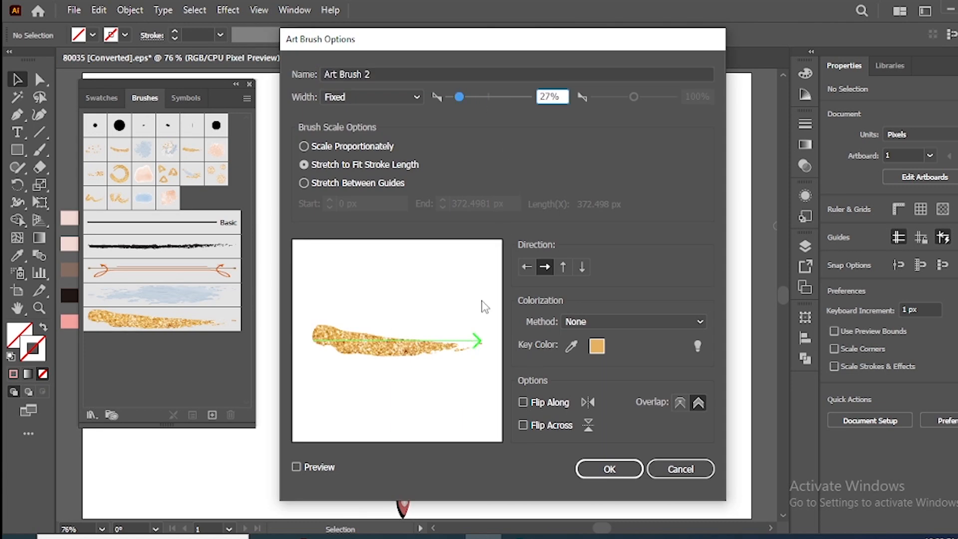
click(605, 469)
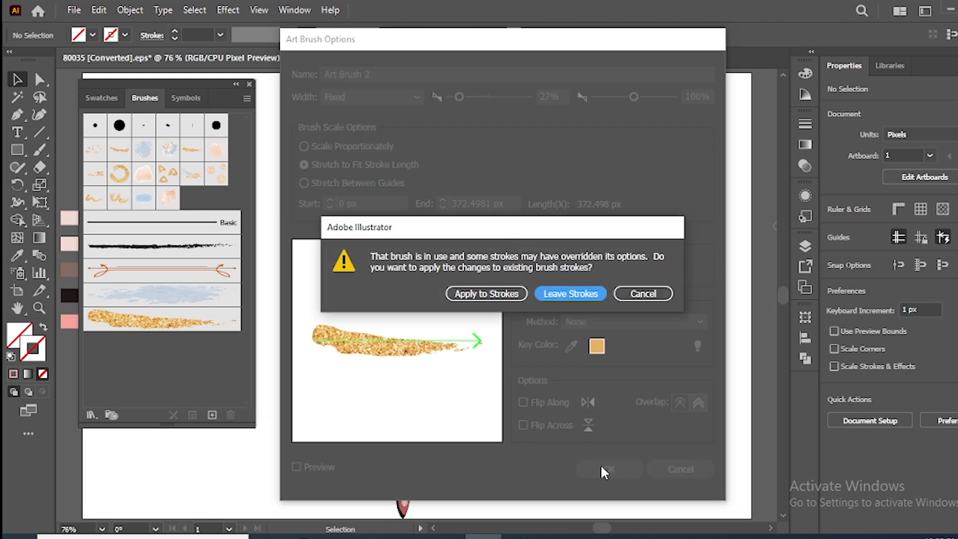
click(584, 293)
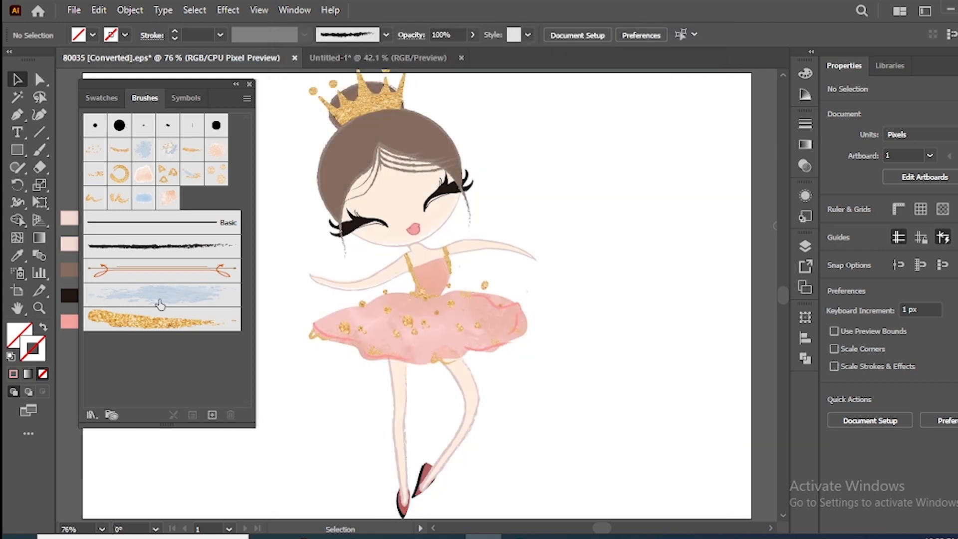
Step: Paint a curved stroke along the left part of the hair and apply the gold glitter Art Brush 2 to it
click(39, 150)
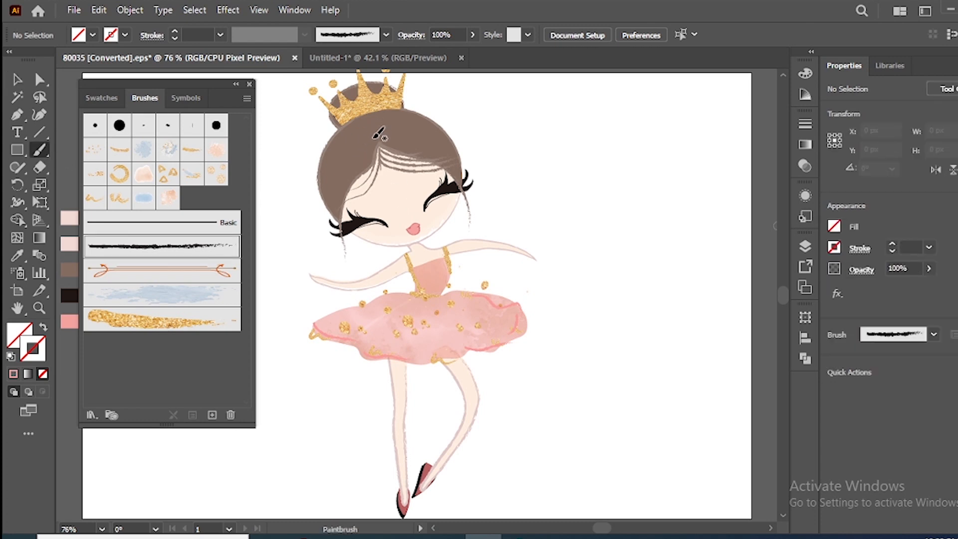
mouse_move(378, 143)
mouse_down()
mouse_move(348, 179)
mouse_move(343, 225)
mouse_up()
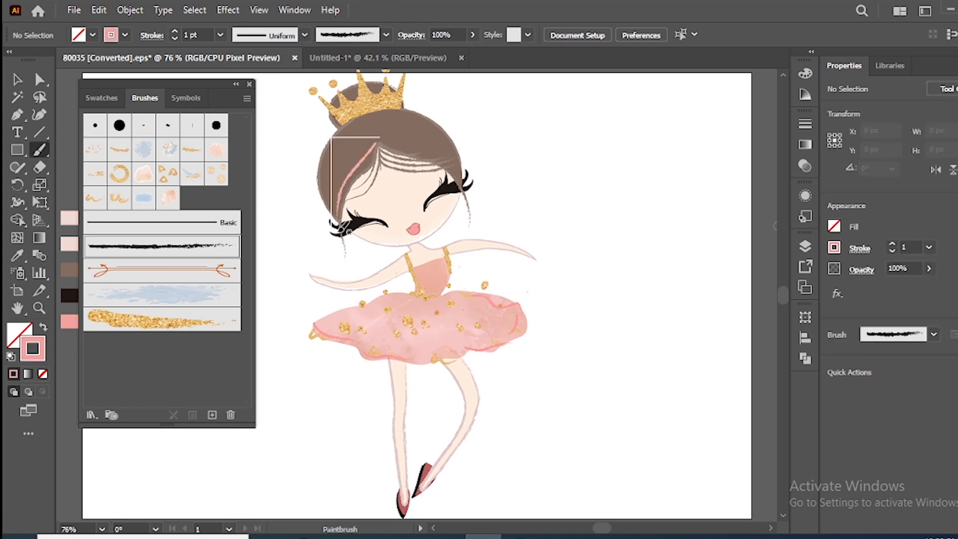
click(124, 327)
click(17, 79)
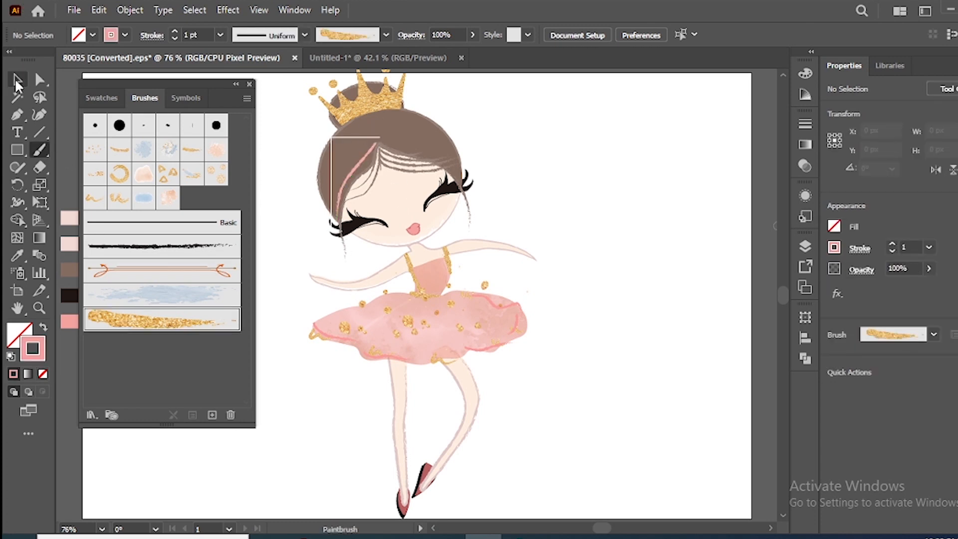
click(353, 176)
click(195, 319)
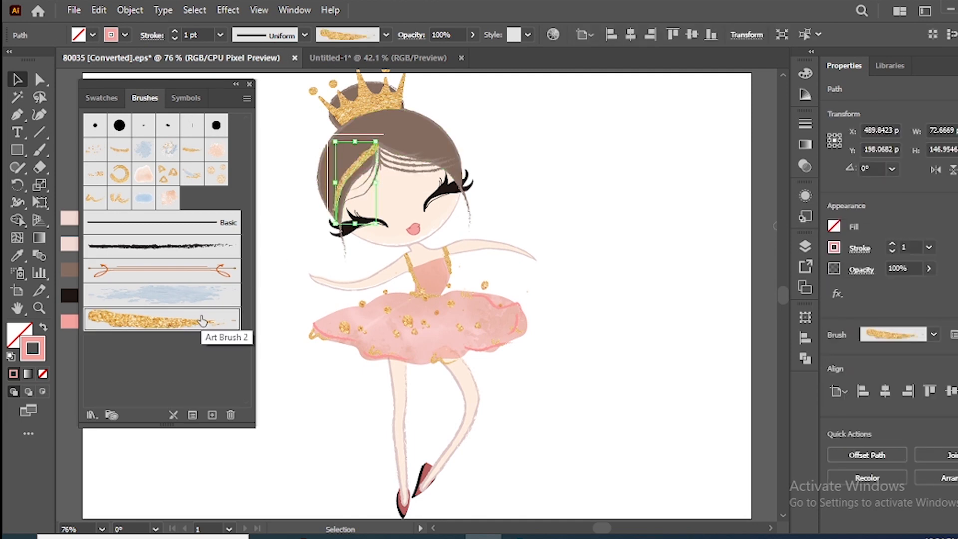
Step: Set the fixed width of Art Brush 2 to 7%, leaving the existing strokes as they are
click(266, 318)
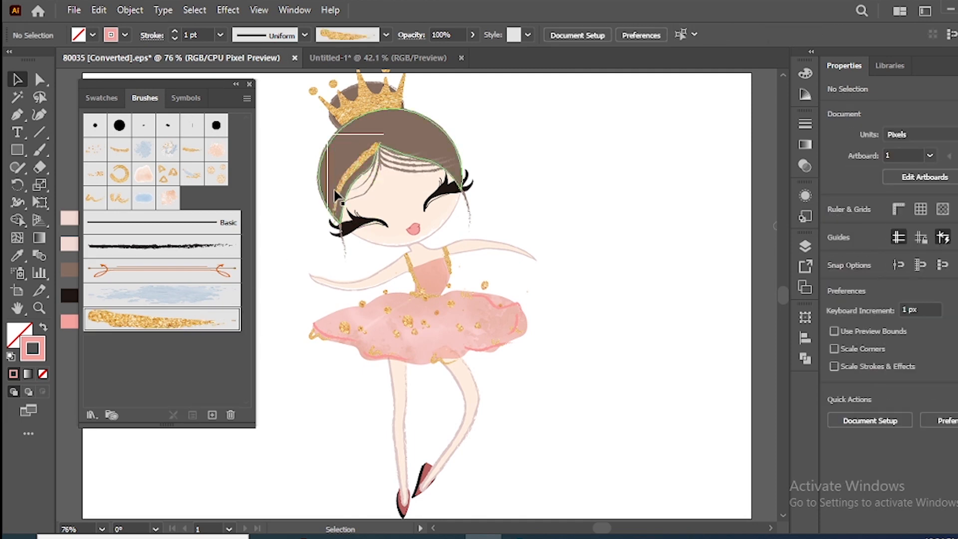
double_click(215, 325)
drag(458, 97, 451, 102)
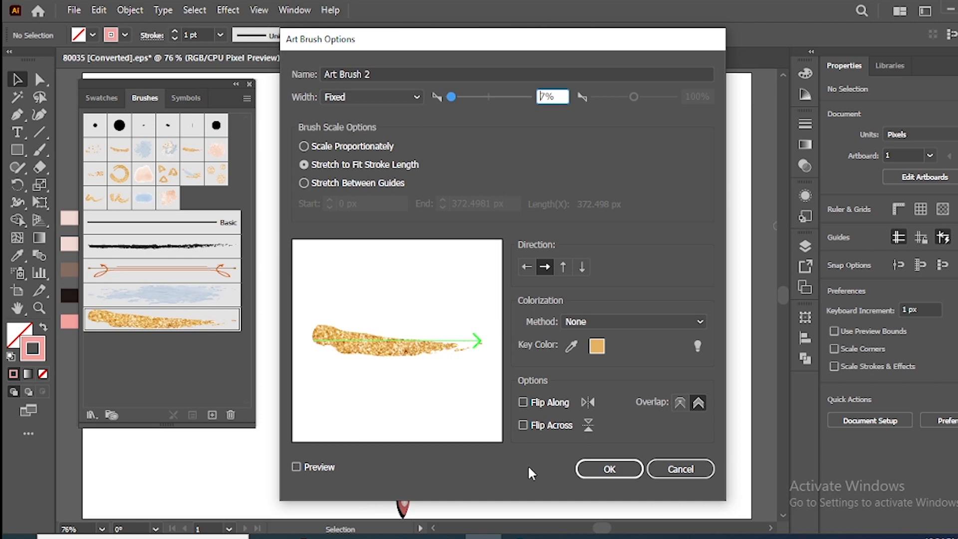
drag(486, 33, 693, 59)
click(501, 492)
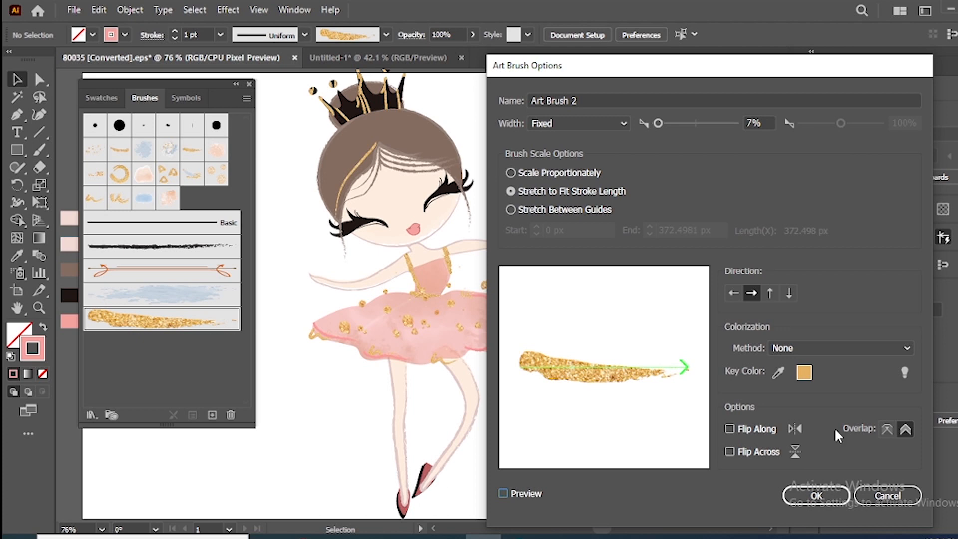
click(818, 495)
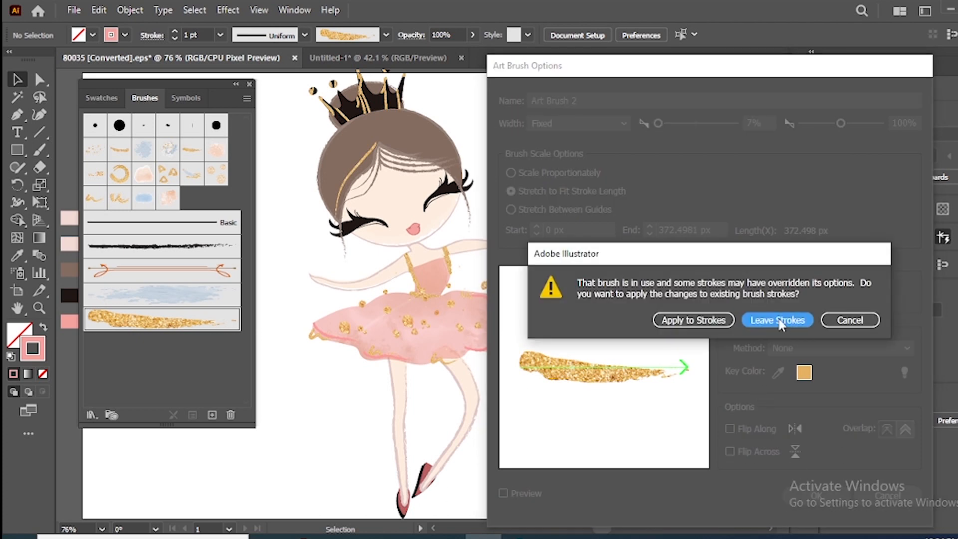
click(780, 324)
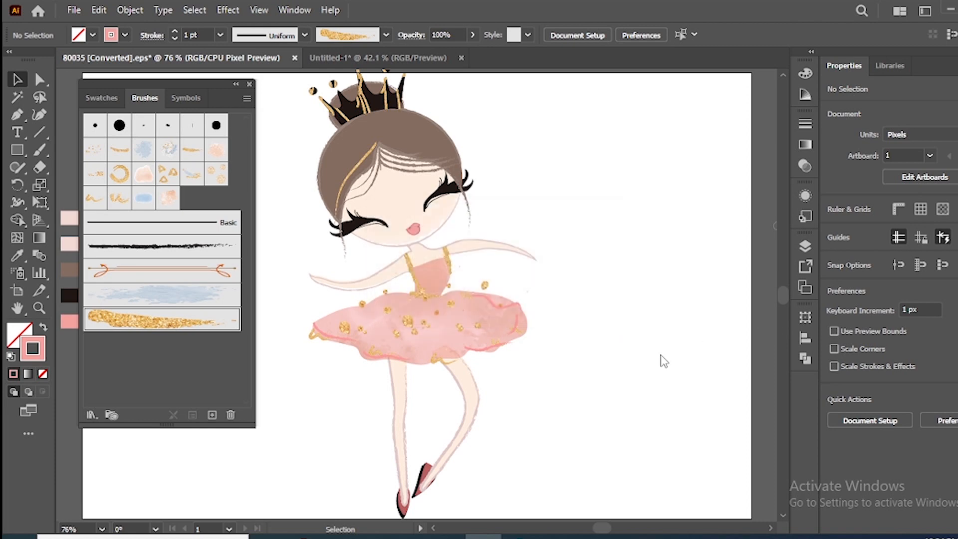
Step: Delete the thick glitter stroke on the left part of the hair and paint a new one along the hair's left outer edge
click(344, 172)
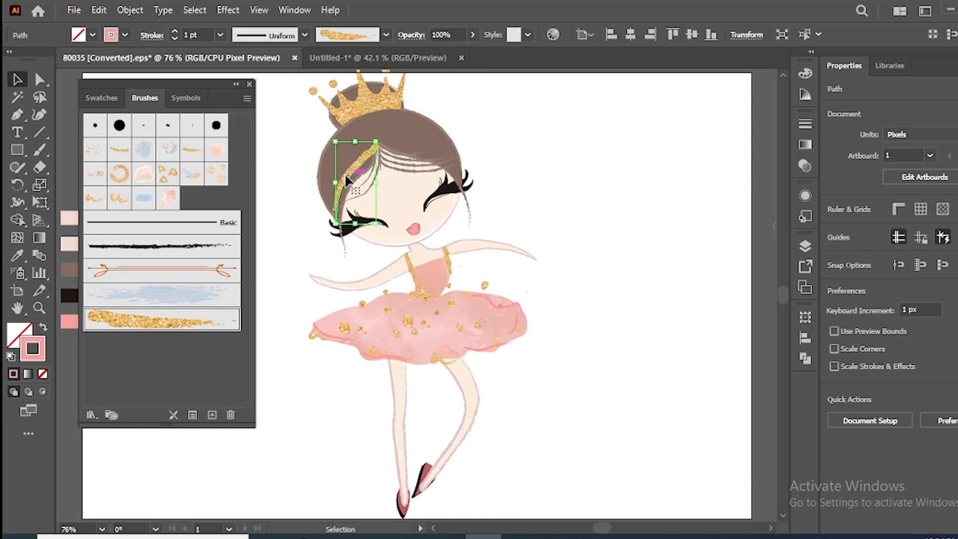
key(Delete)
click(42, 153)
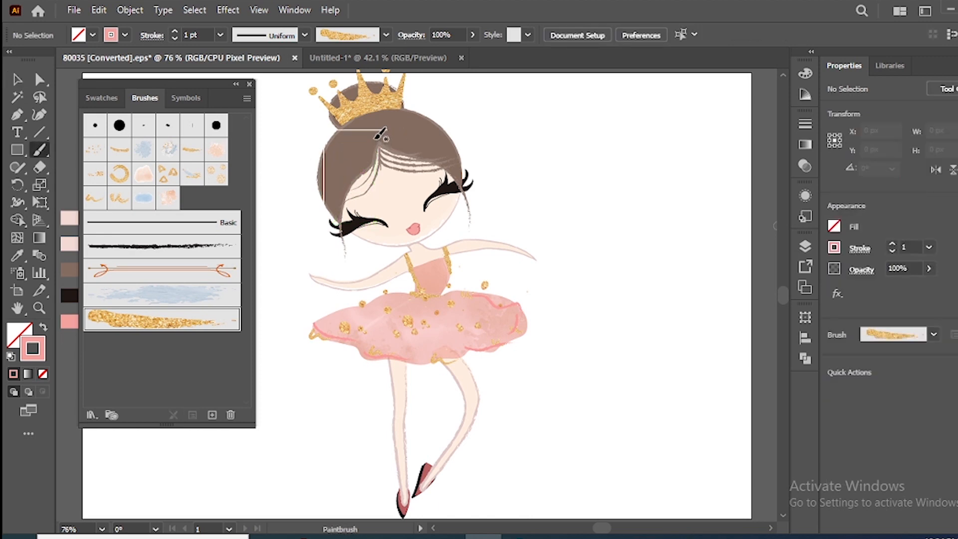
mouse_move(371, 112)
mouse_down()
mouse_move(329, 151)
mouse_move(332, 214)
mouse_up()
key(v)
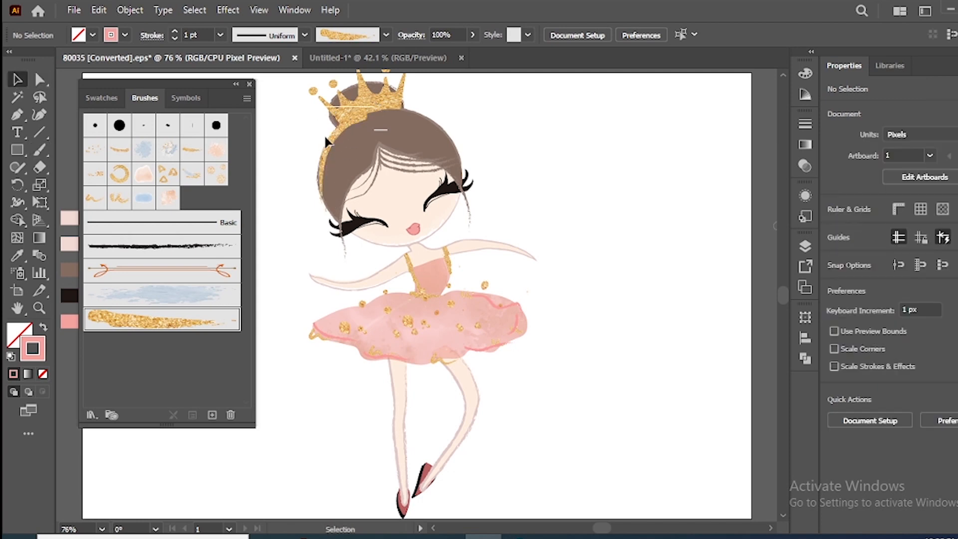
Step: Give the glitter stroke on the hair's left edge a 0.25 pt weight and a tapered triangular width profile
click(338, 135)
click(176, 37)
click(175, 37)
click(175, 37)
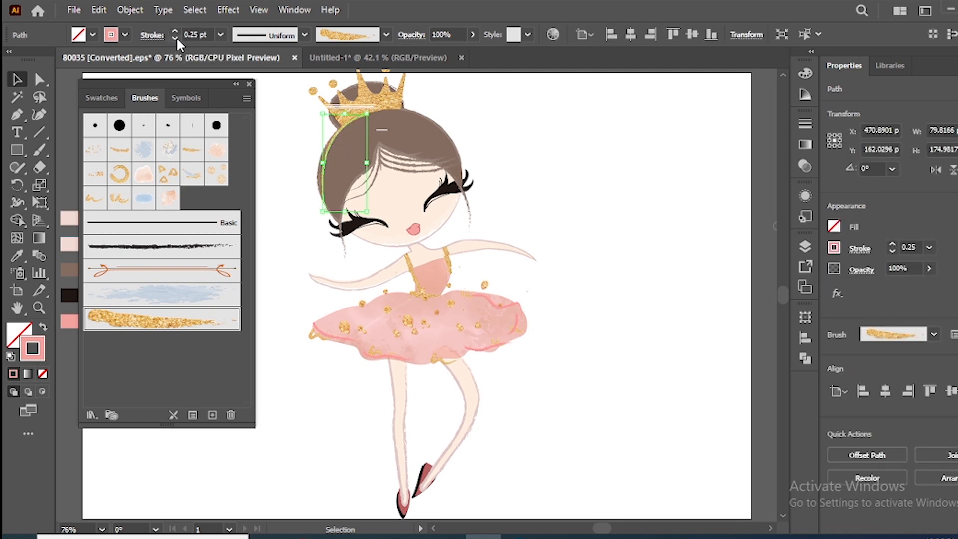
click(305, 35)
click(273, 150)
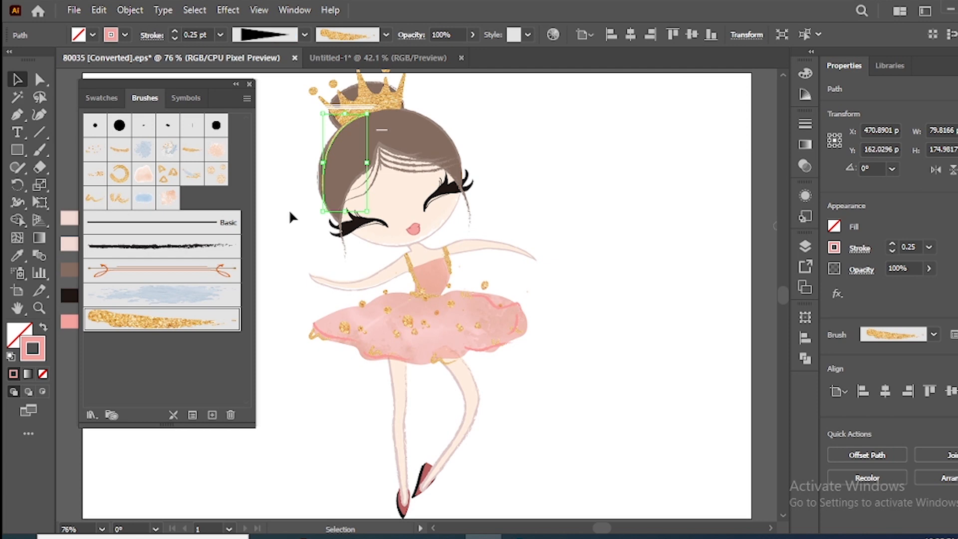
click(289, 205)
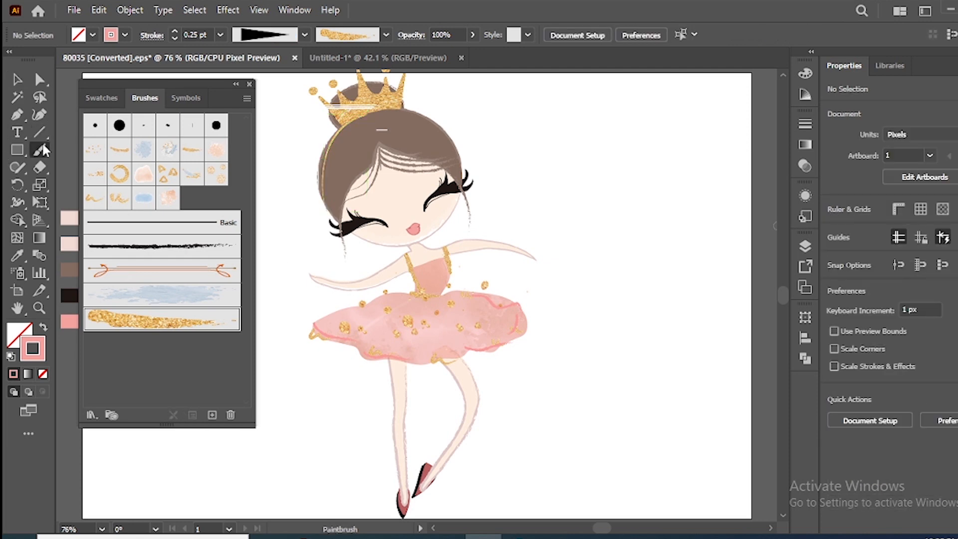
Step: Paint fine 0.25 pt gold glitter strands over the left side of the hair and along both sides of the parted fringe
key(b)
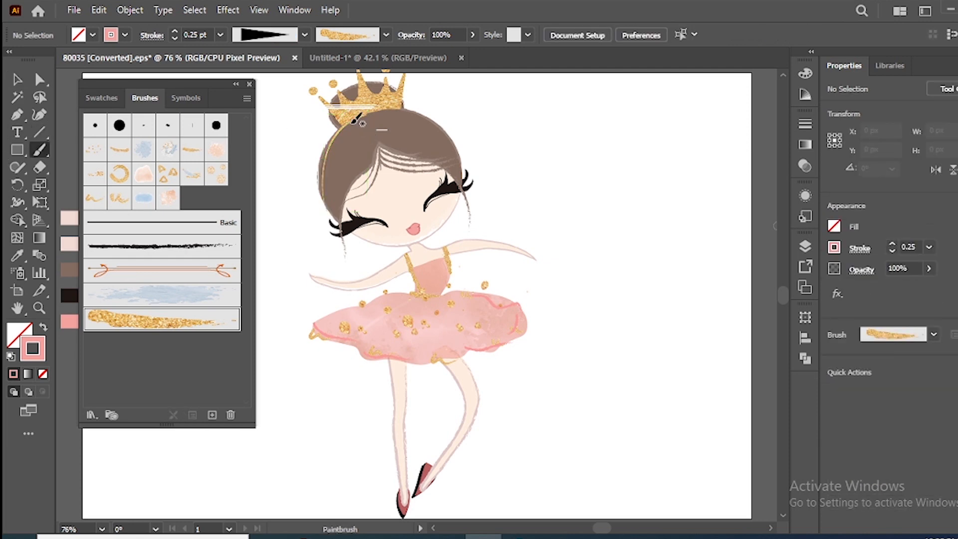
drag(342, 157, 337, 220)
drag(378, 144, 344, 257)
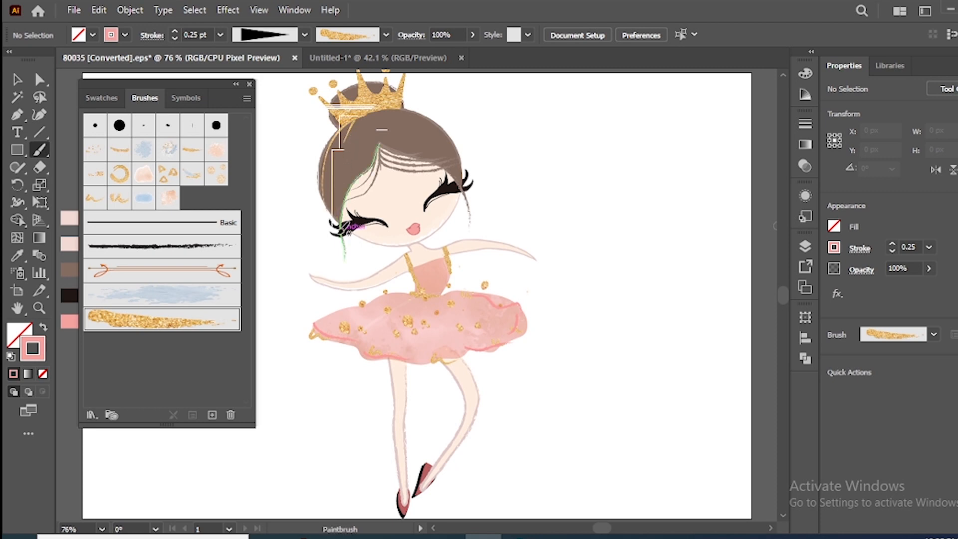
drag(330, 173, 335, 229)
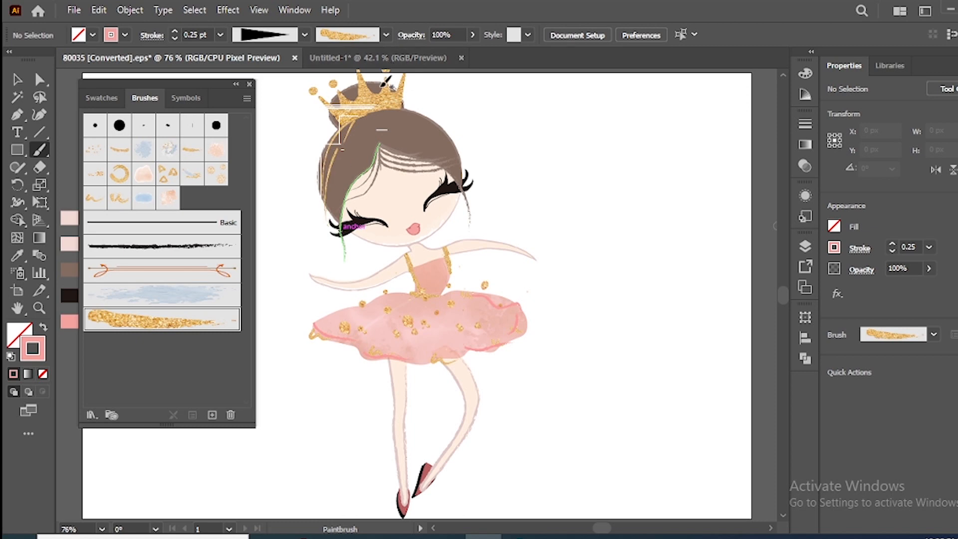
drag(382, 140, 385, 145)
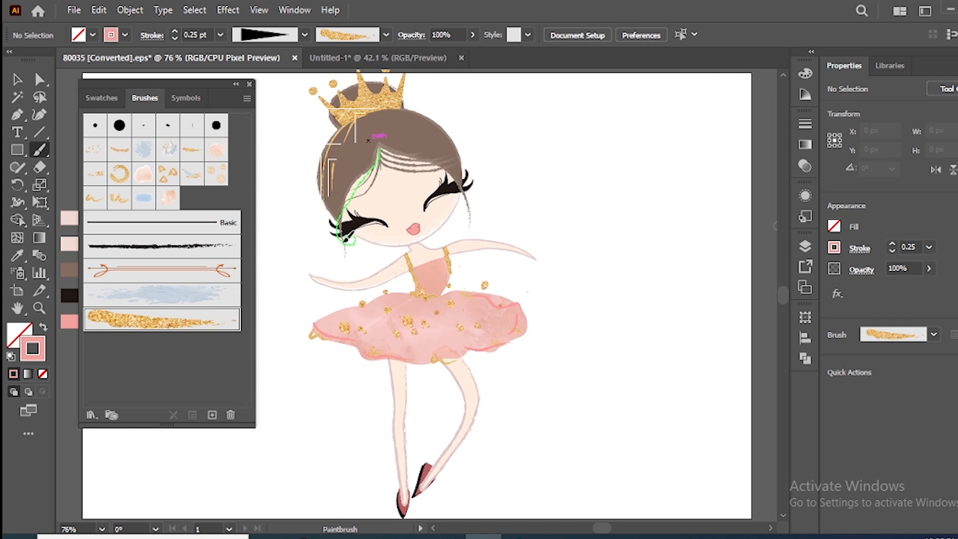
drag(359, 261, 360, 259)
drag(388, 142, 432, 165)
drag(475, 213, 475, 212)
drag(387, 145, 477, 171)
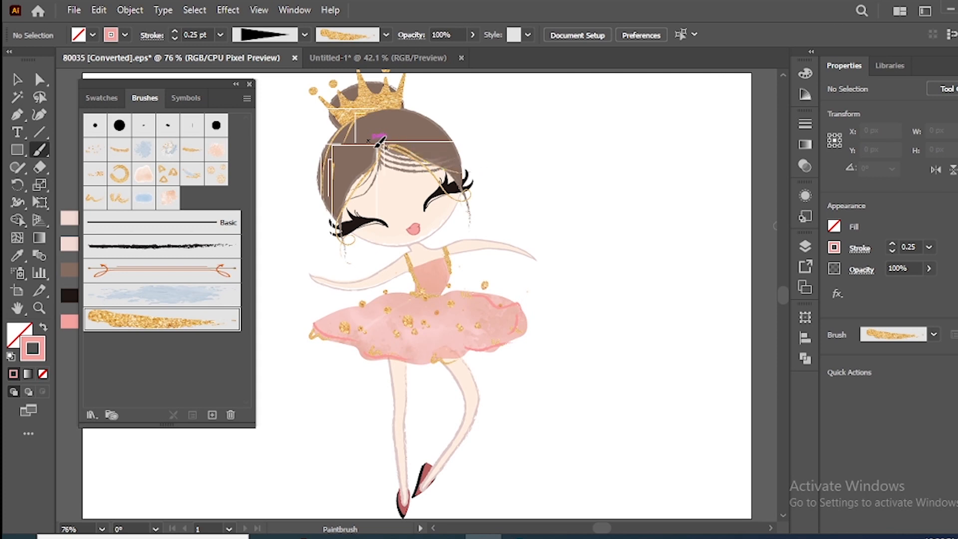
drag(313, 221, 312, 221)
Step: Set the stroke weight of the gold strand along the left side of the fringe to 1 pt
double_click(175, 32)
click(17, 78)
click(357, 171)
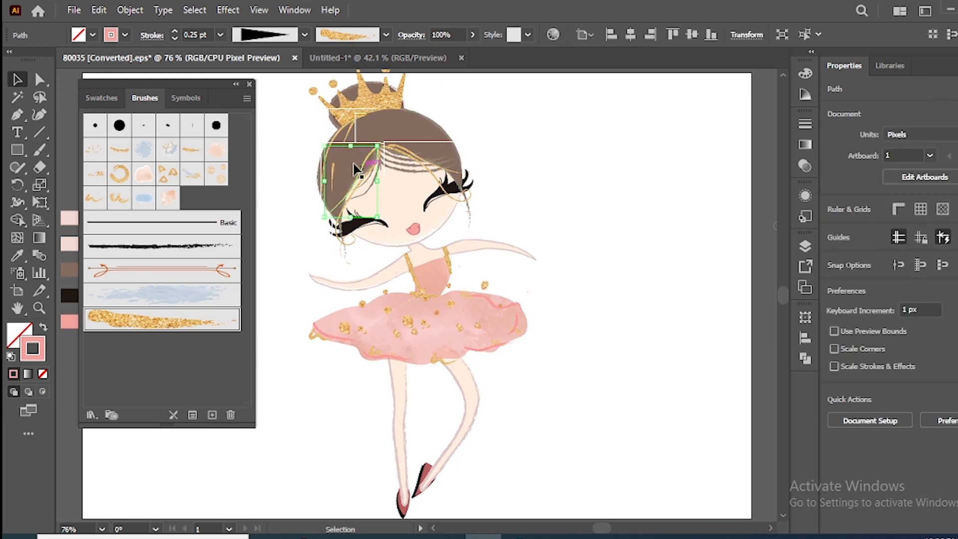
click(175, 32)
click(278, 142)
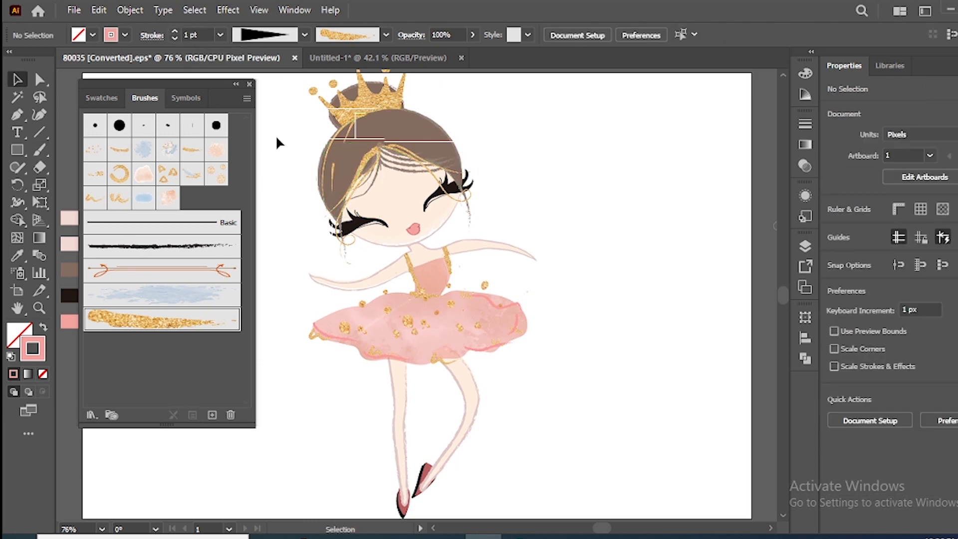
Step: Paint gold glitter strands from the crown over the right side of the hair with a 0.75 pt stroke
double_click(174, 38)
click(40, 149)
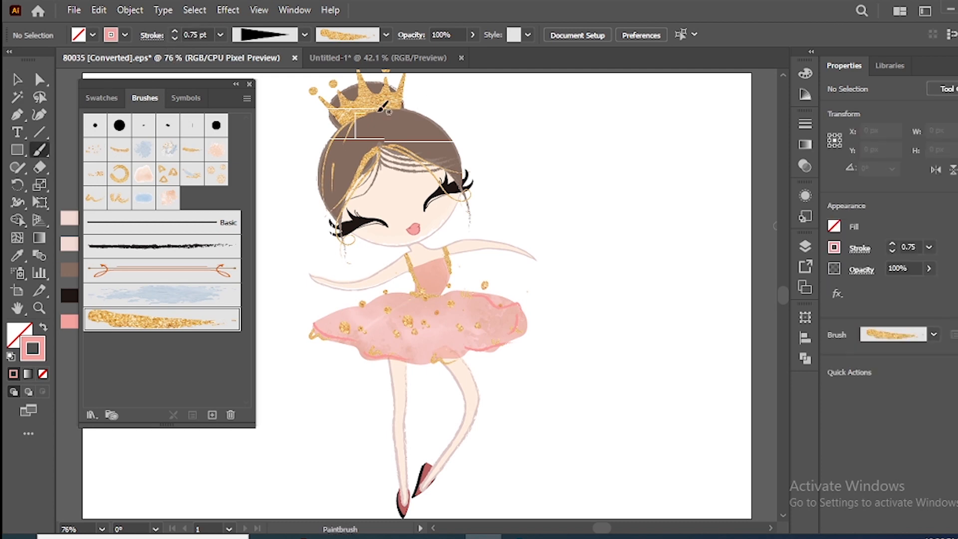
drag(403, 113, 468, 163)
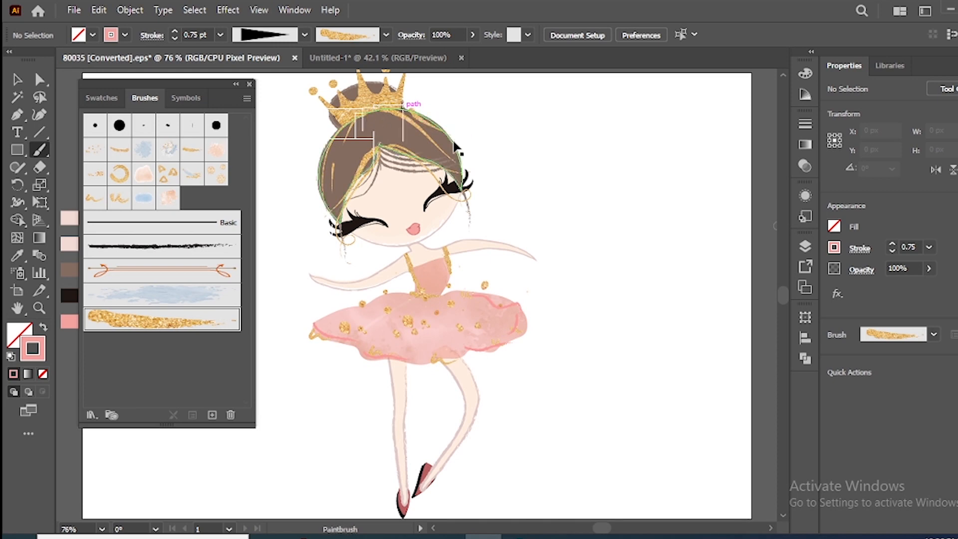
key(v)
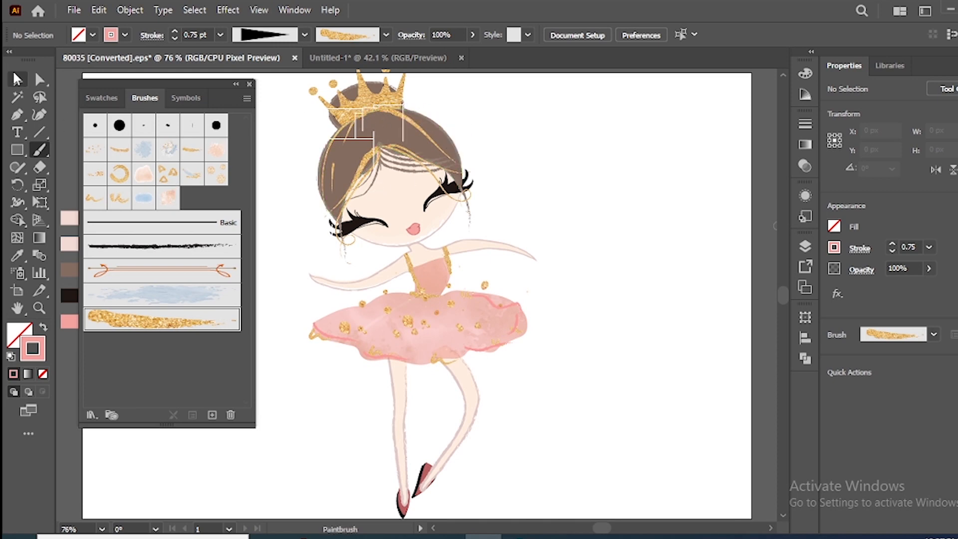
Step: Paint 1 pt brown strands over the hair with the Charcoal - Feather brush, basing the stroke colour on the hair's brown
click(367, 122)
click(518, 248)
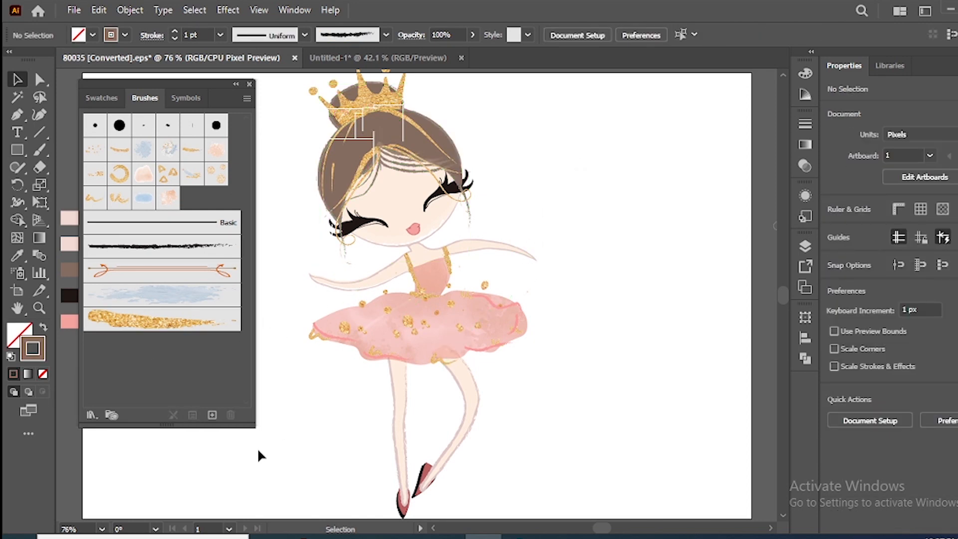
click(199, 246)
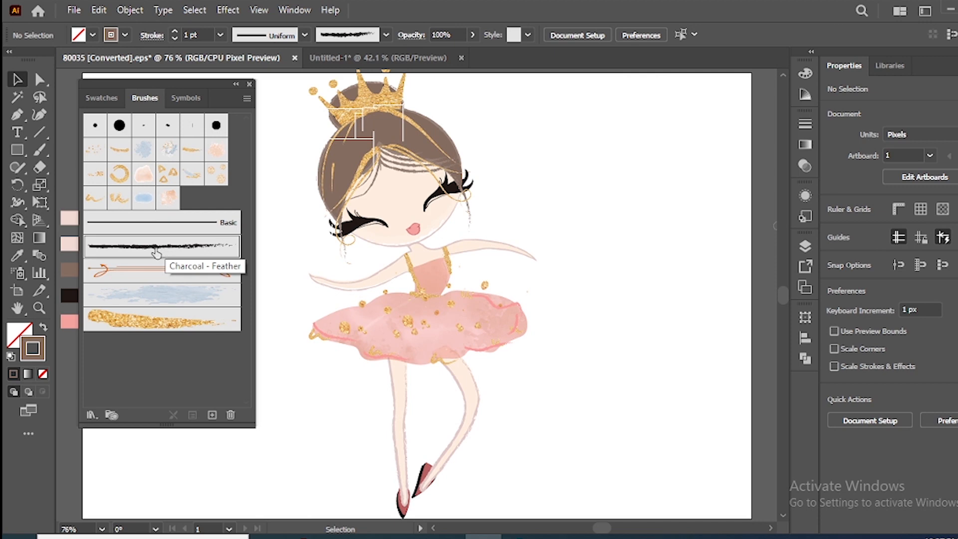
double_click(42, 343)
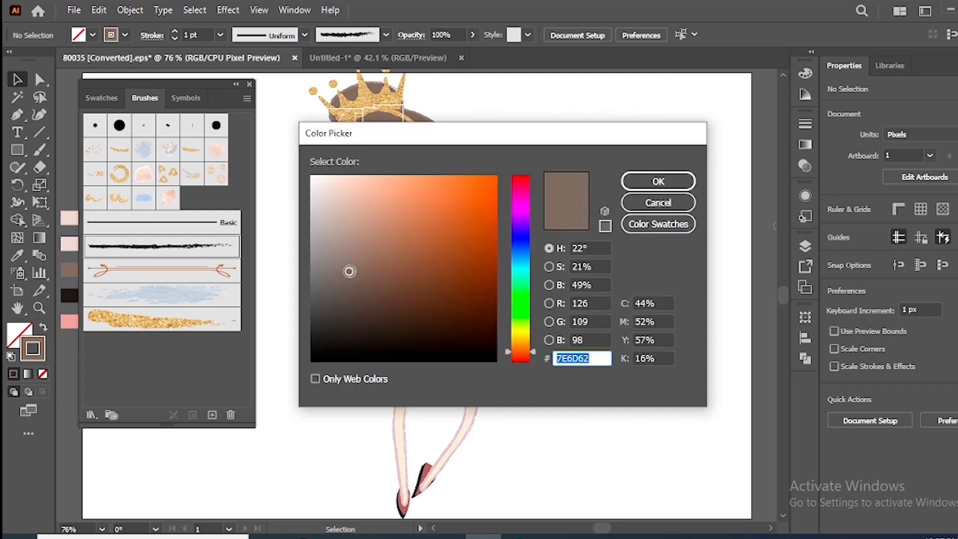
key(Return)
key(b)
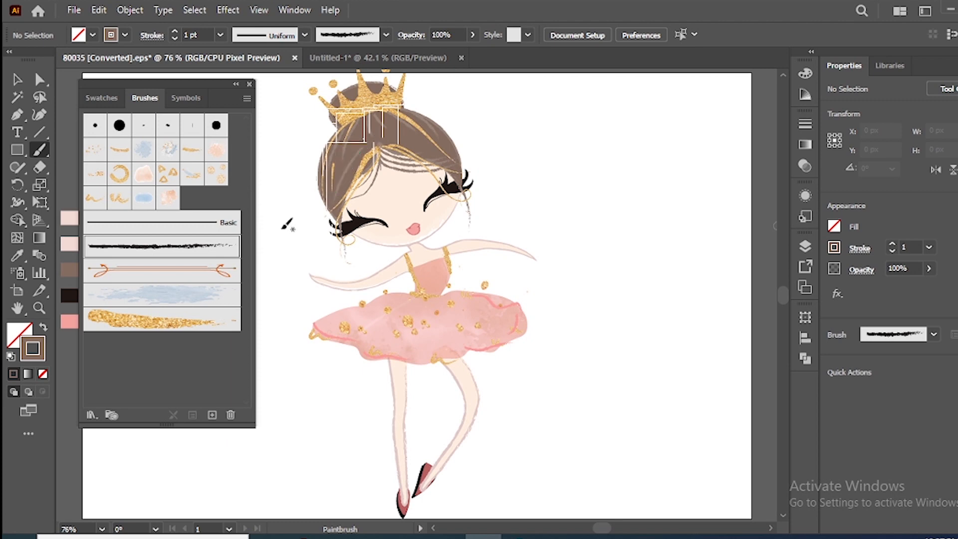
mouse_move(376, 133)
mouse_down()
mouse_move(360, 153)
mouse_move(315, 231)
mouse_up()
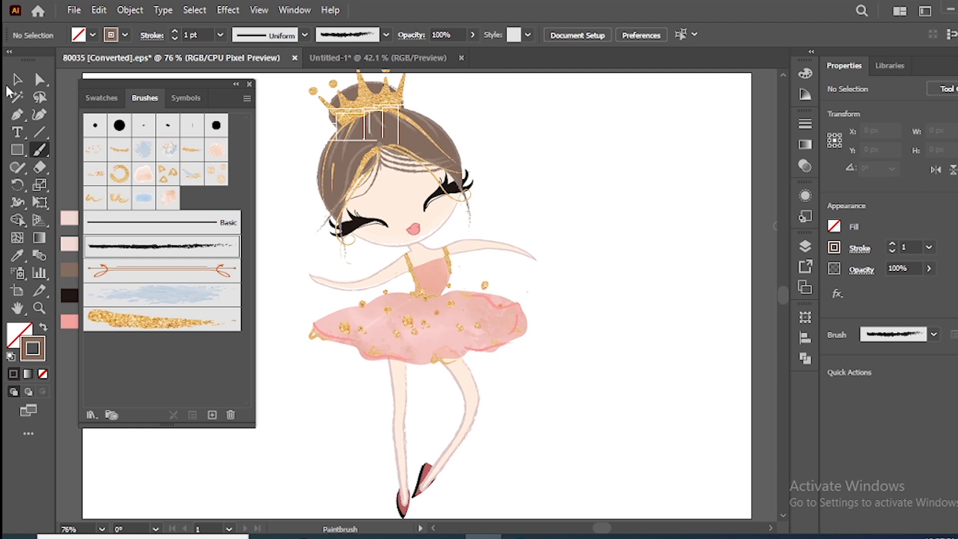
Step: Slightly reposition the long strand falling along the left side of the hair
key(v)
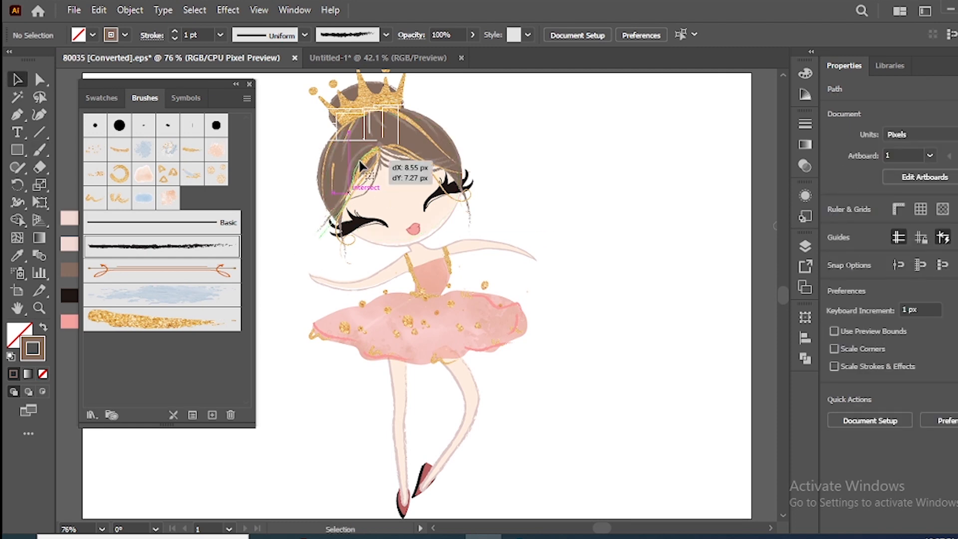
click(352, 180)
click(273, 315)
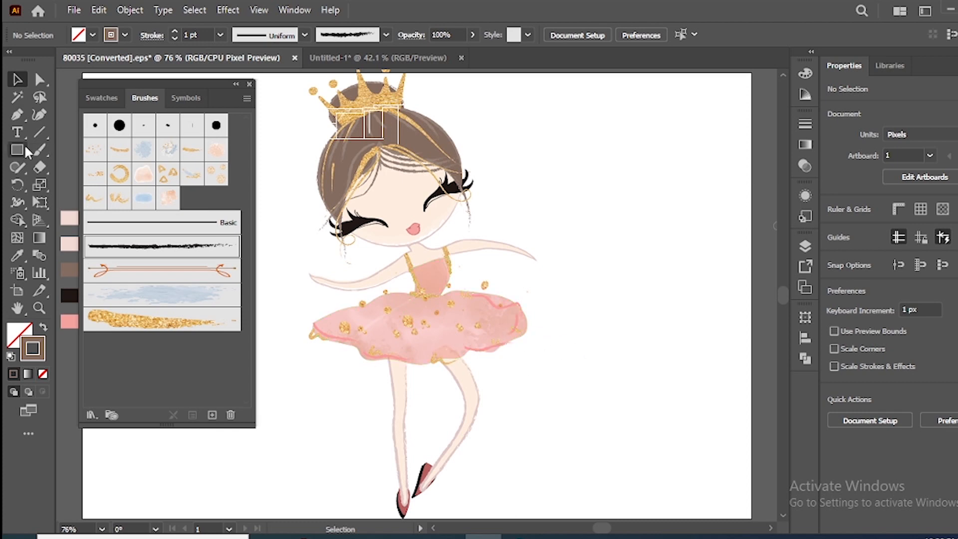
Step: Draw a circle about 19 px wide on the left cheek, filled with the pink sampled from the frock and without a stroke
drag(19, 149, 65, 186)
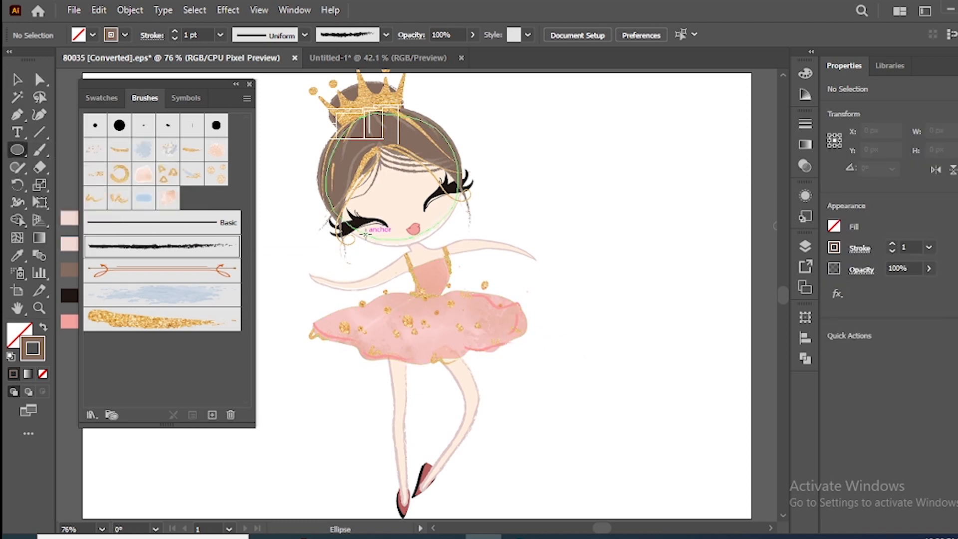
drag(366, 235, 376, 228)
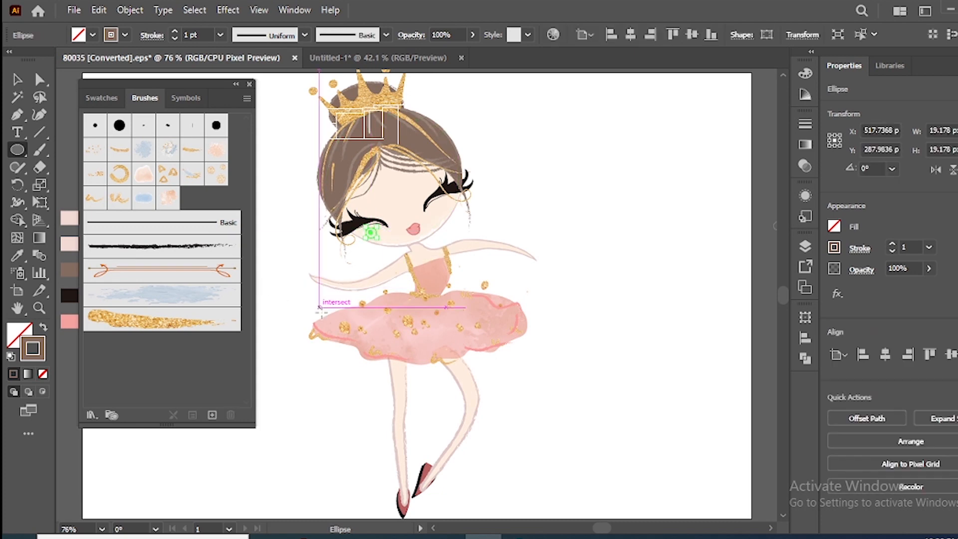
key(i)
click(393, 340)
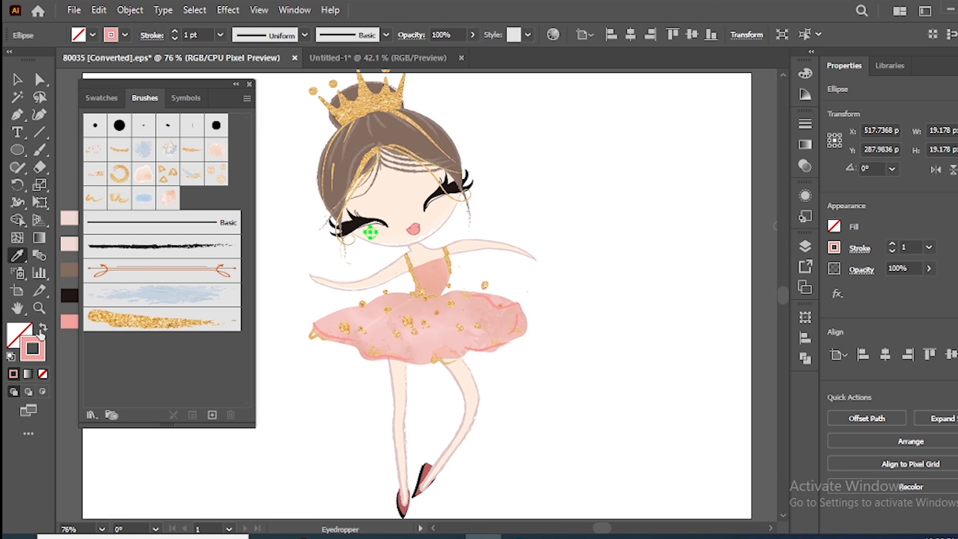
key(shift+x)
key(v)
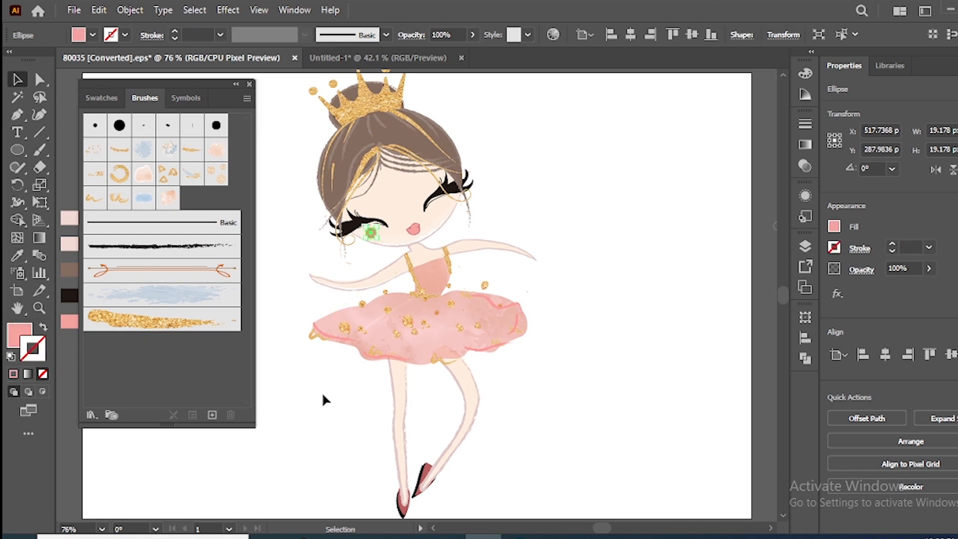
click(326, 367)
Step: Duplicate the pink cheek circle onto the right cheek, then select both circles
drag(371, 232, 438, 214)
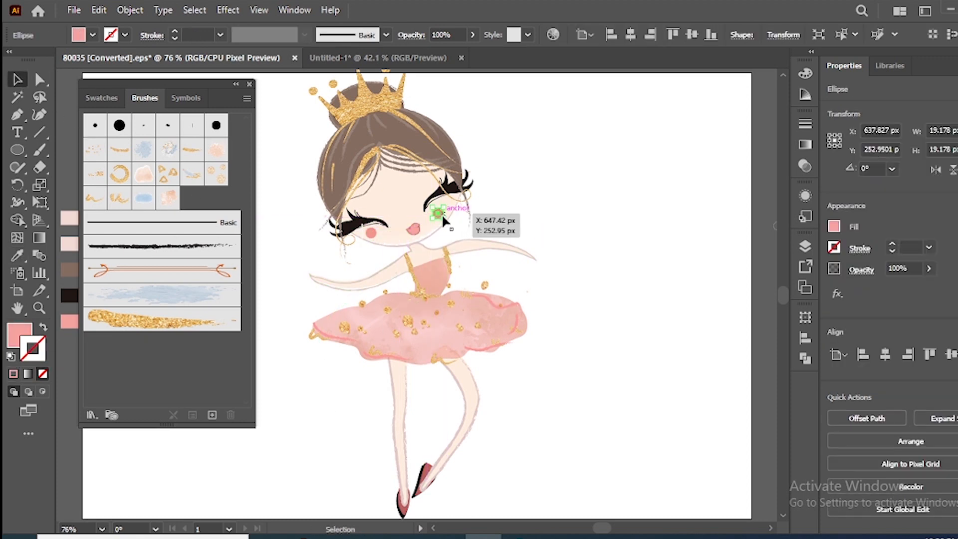
click(375, 232)
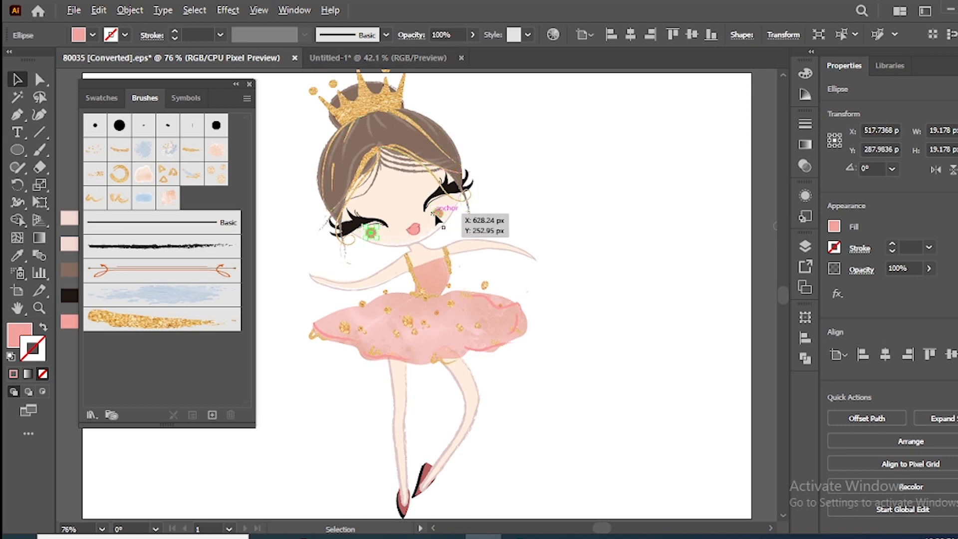
shift+click(438, 214)
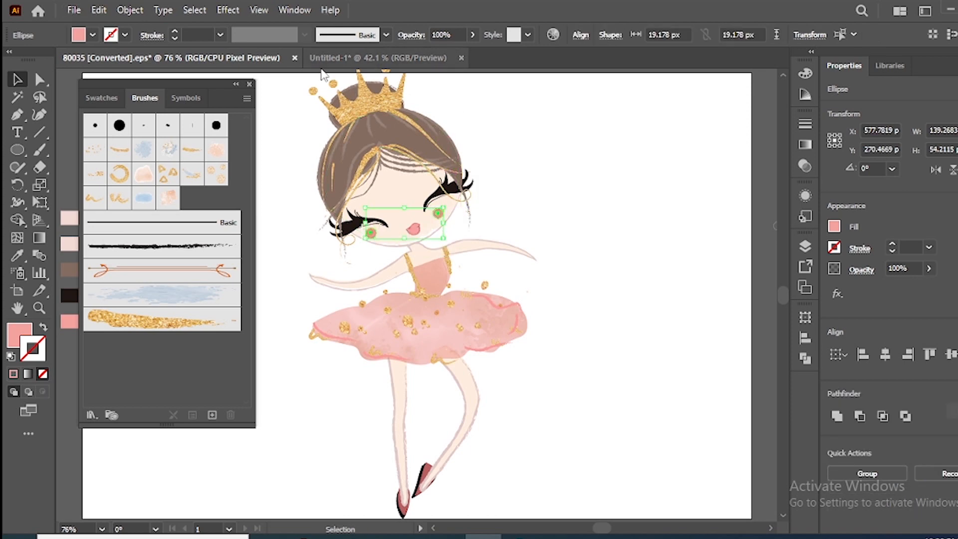
Step: Apply a Gaussian Blur to both pink cheek circles so they become soft blush
click(228, 10)
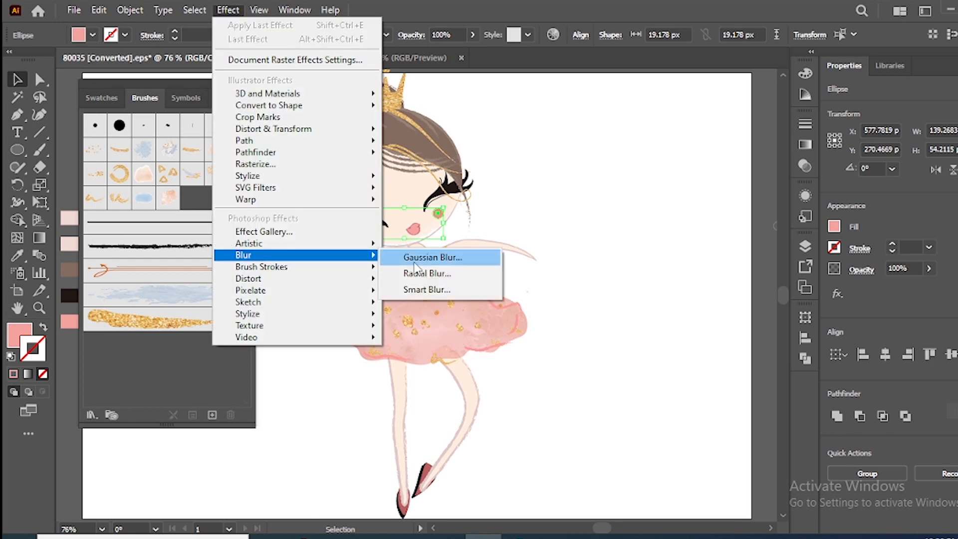
click(414, 262)
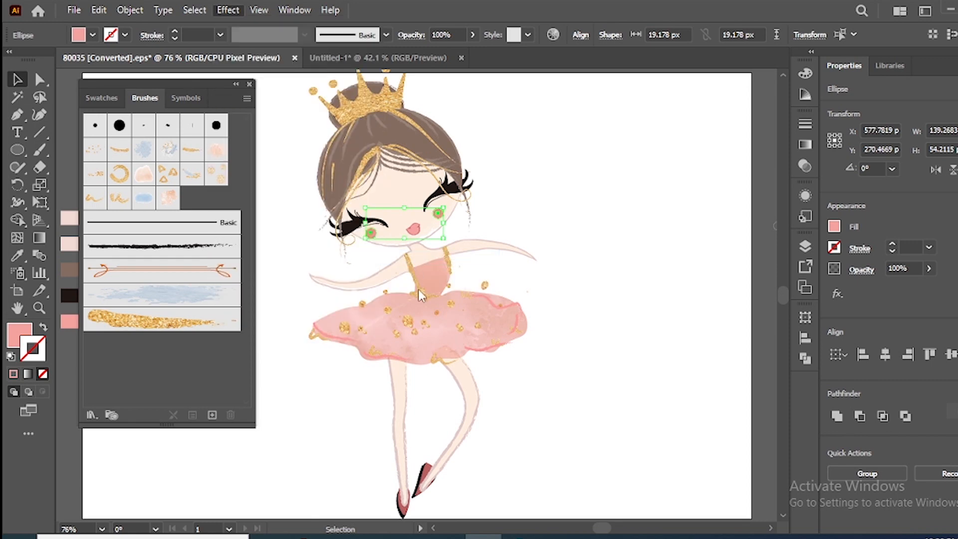
drag(491, 220, 553, 237)
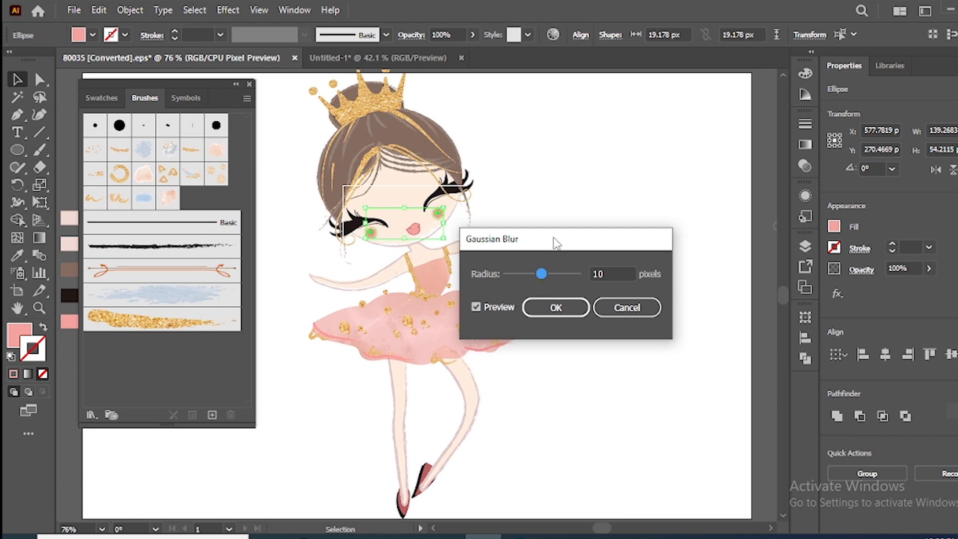
drag(568, 273, 549, 275)
click(555, 308)
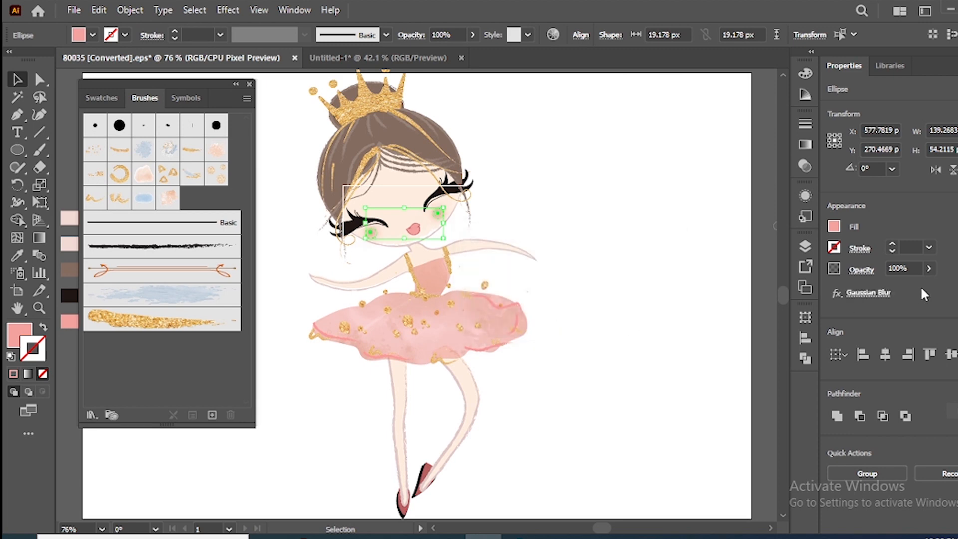
click(685, 375)
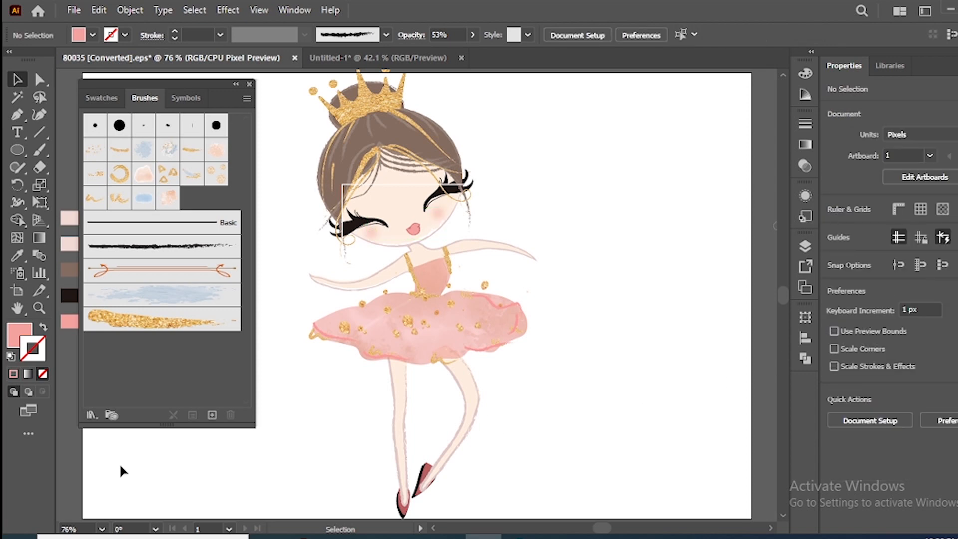
Step: Try to paint gold glitter eyeshadow strokes along the upper edge of the right eye
click(39, 307)
click(422, 235)
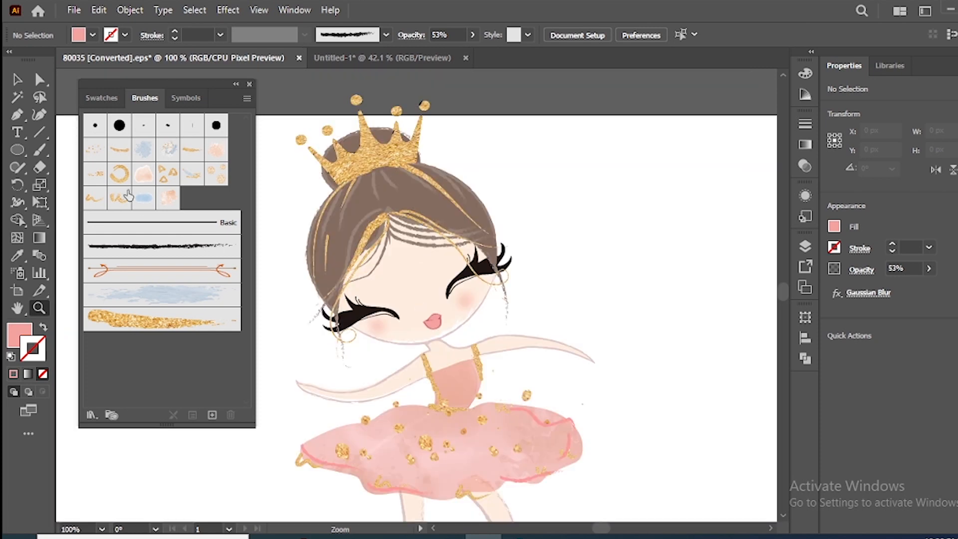
click(17, 79)
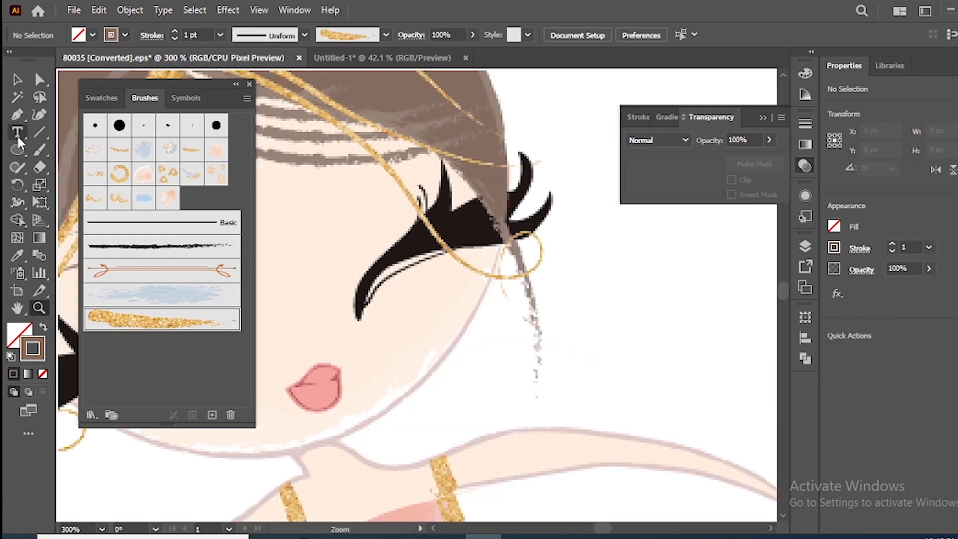
click(40, 150)
mouse_move(358, 287)
mouse_down()
mouse_move(373, 259)
mouse_move(405, 225)
mouse_up()
mouse_move(353, 305)
mouse_down()
mouse_move(353, 282)
mouse_move(367, 264)
mouse_move(354, 304)
mouse_move(353, 290)
mouse_move(381, 254)
mouse_move(354, 274)
mouse_up()
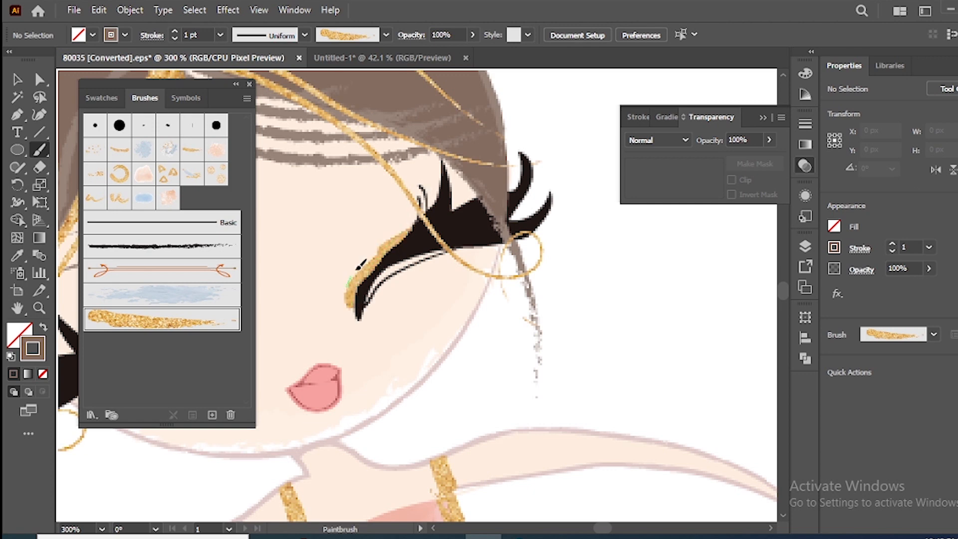
mouse_move(399, 228)
mouse_down()
mouse_move(371, 253)
mouse_move(419, 217)
mouse_up()
key(v)
key(ctrl+z)
key(ctrl+z)
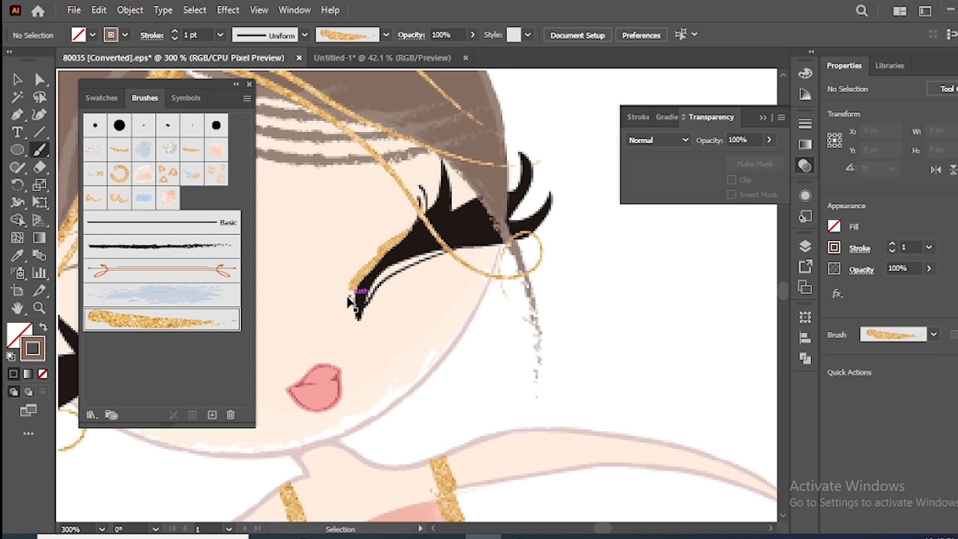
key(ctrl+z)
Step: Set the fixed width of the gold glitter art brush (Art Brush 2) to 16%
key(b)
double_click(227, 324)
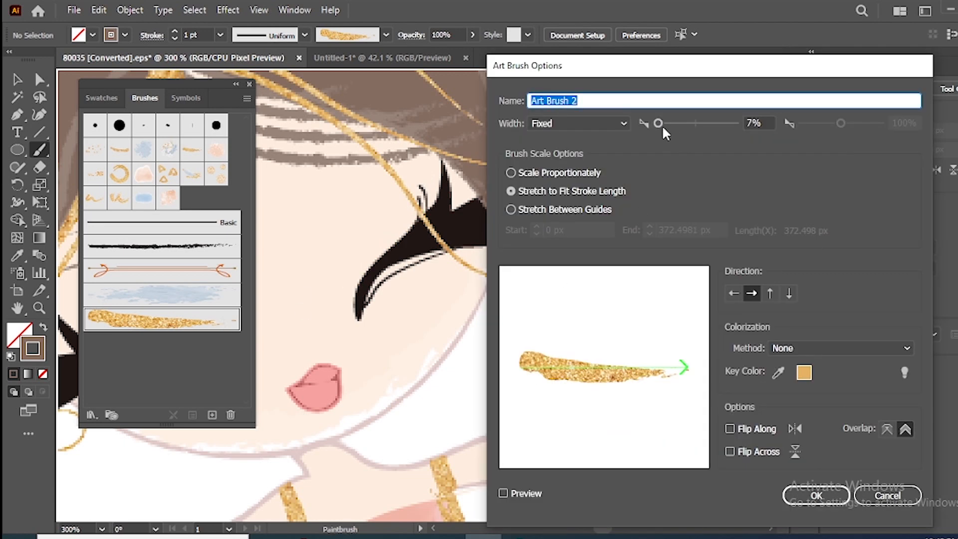
drag(657, 124, 662, 122)
click(816, 495)
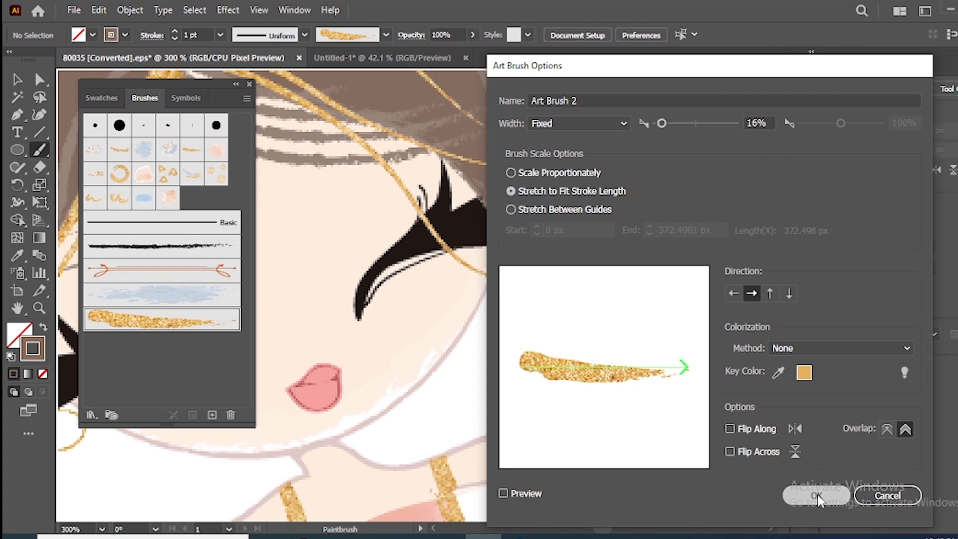
click(780, 318)
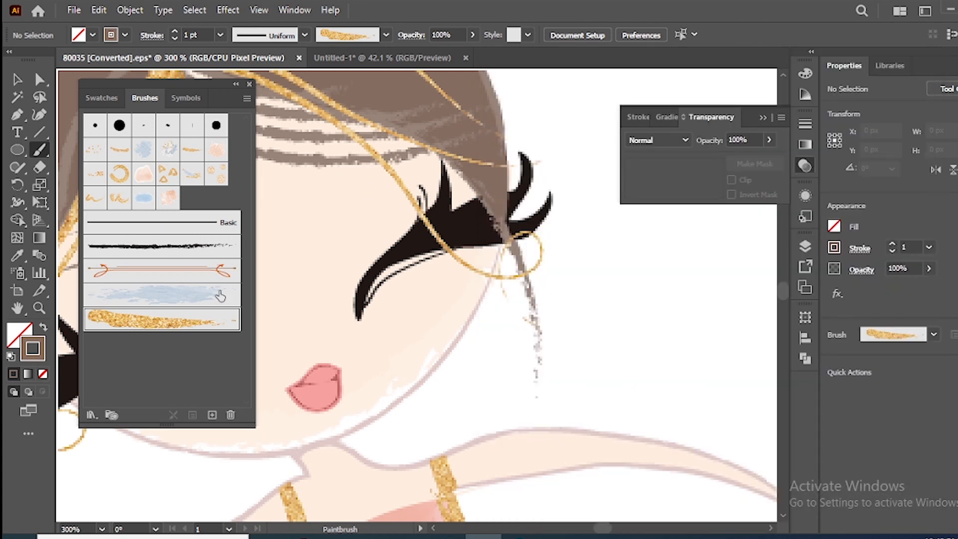
Step: Paint 1 pt gold glitter eyeshadow strokes over the inner upper lid of the right eye
drag(375, 263, 387, 251)
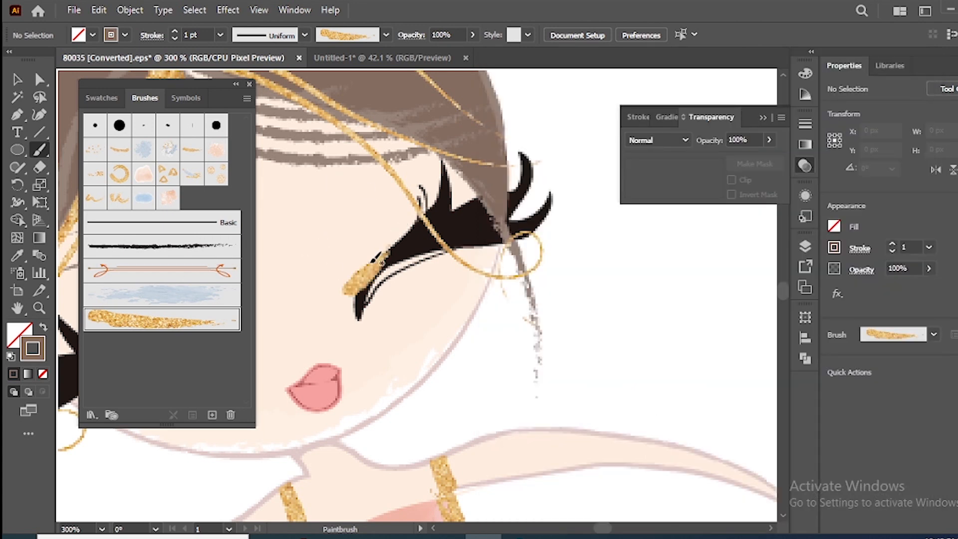
drag(420, 193, 421, 195)
drag(354, 271, 364, 261)
Step: Select the three new eyeshadow paths in Layer 3 and group them
click(17, 78)
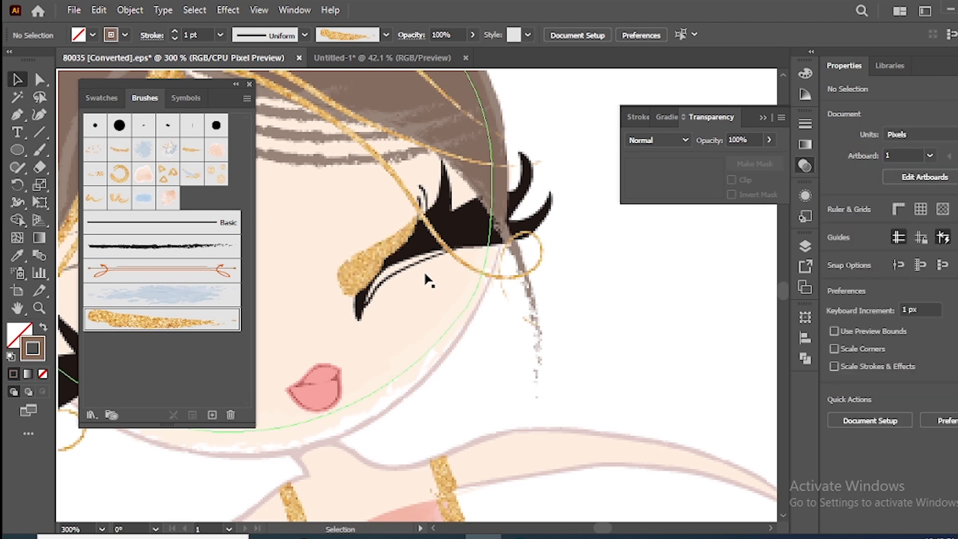
click(804, 246)
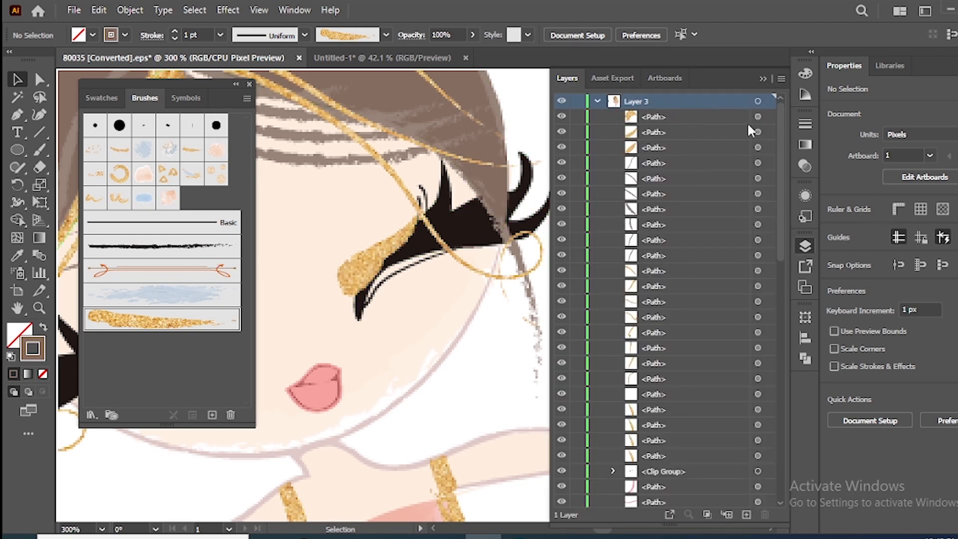
click(768, 118)
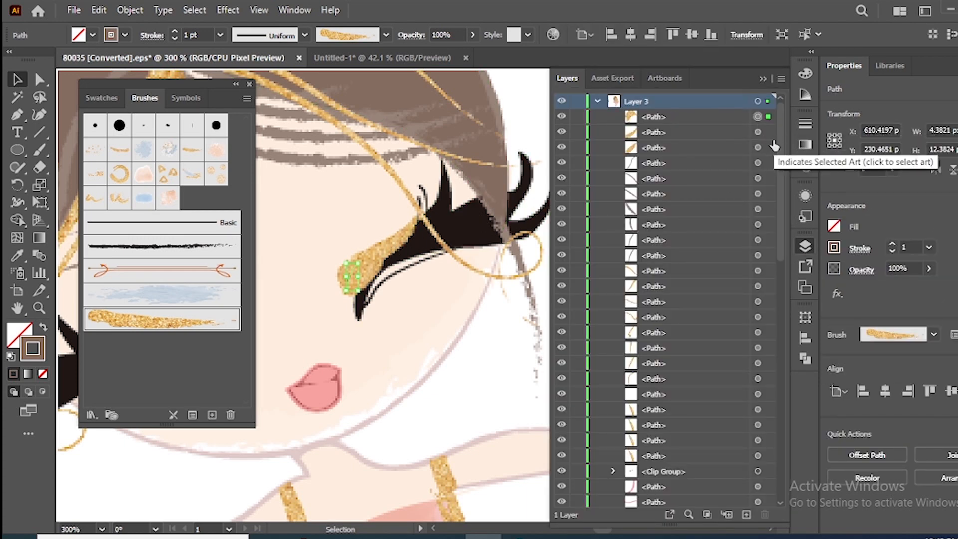
shift+click(768, 132)
shift+click(768, 148)
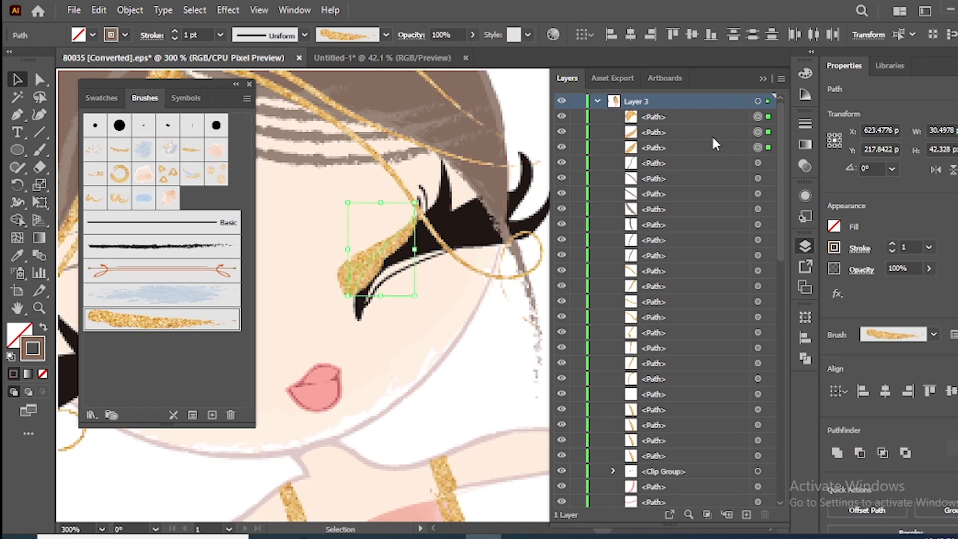
right_click(394, 244)
click(434, 319)
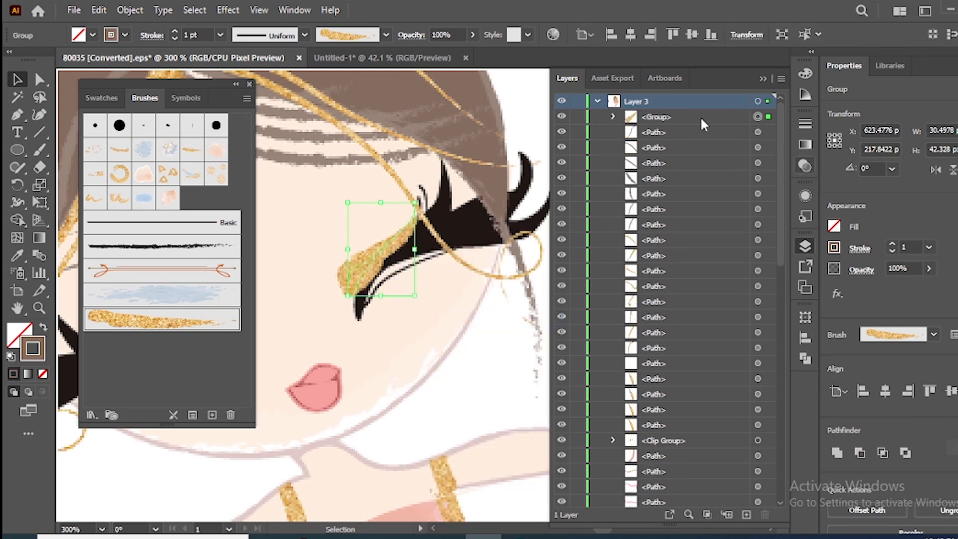
Step: Move the eyeshadow group down the stacking order to directly beneath the right eye's group, then deselect it
drag(695, 342, 646, 489)
drag(781, 294, 782, 402)
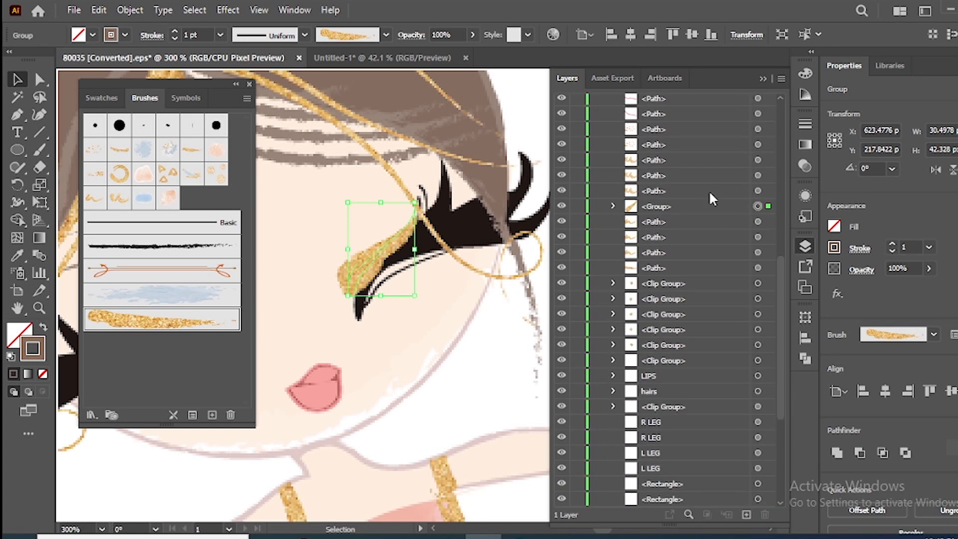
drag(697, 205, 666, 180)
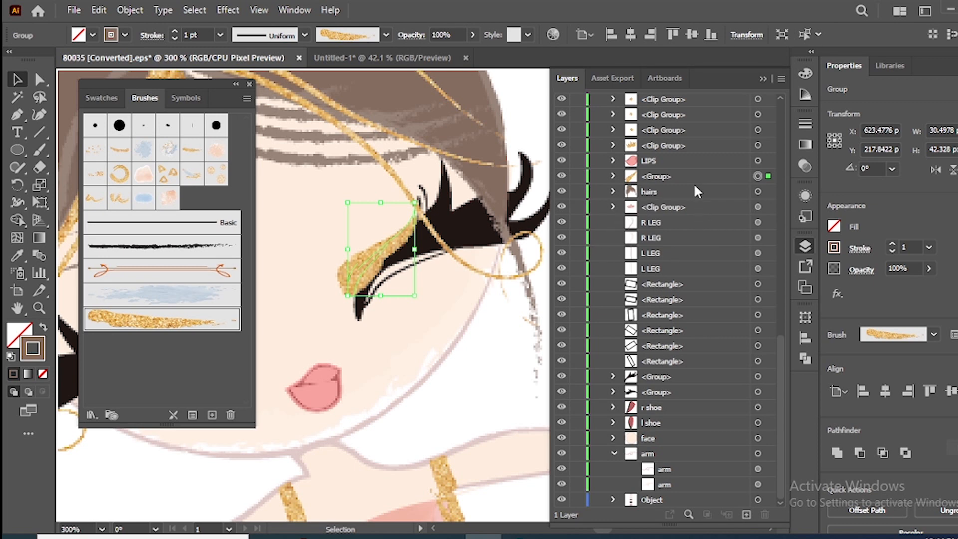
drag(690, 176, 693, 395)
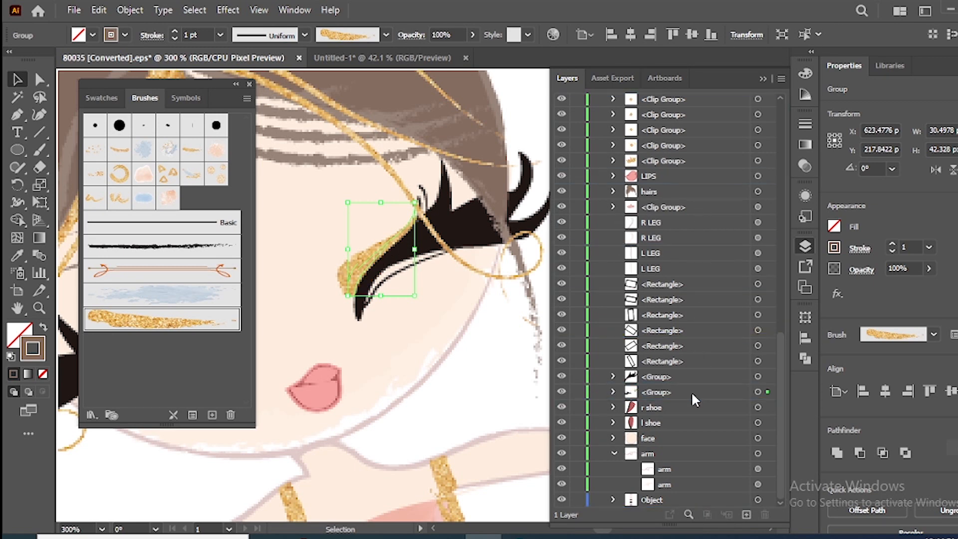
key(ctrl+z)
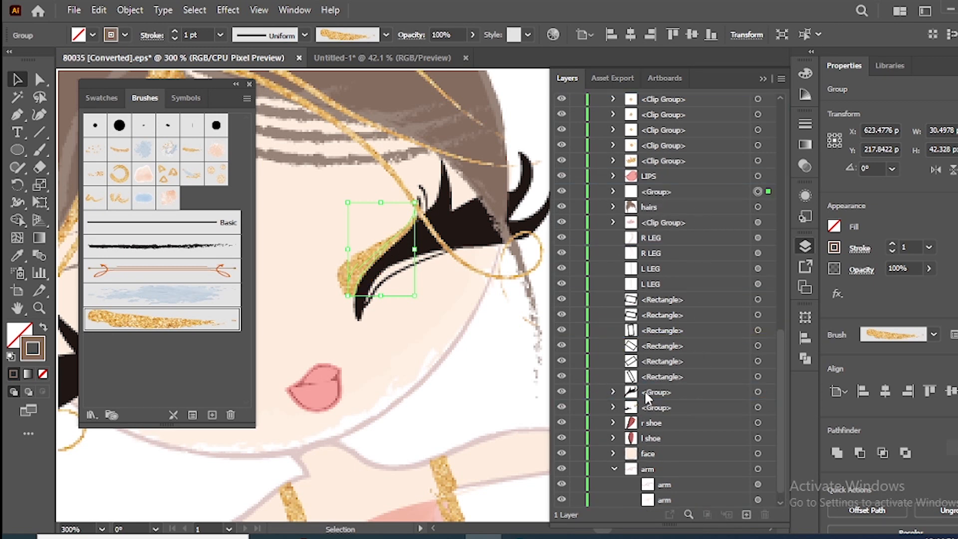
mouse_move(686, 191)
mouse_down()
mouse_move(695, 404)
mouse_move(691, 394)
mouse_up()
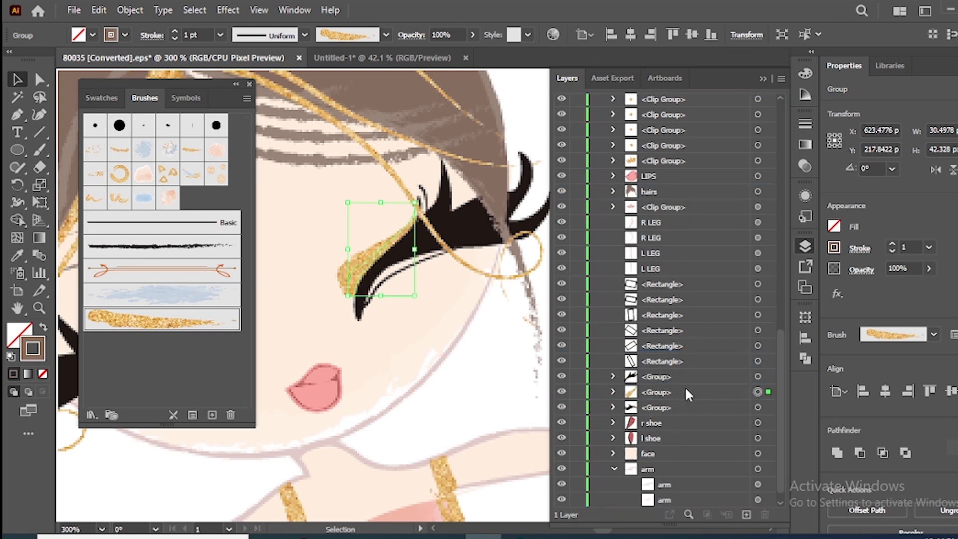
click(485, 383)
click(762, 78)
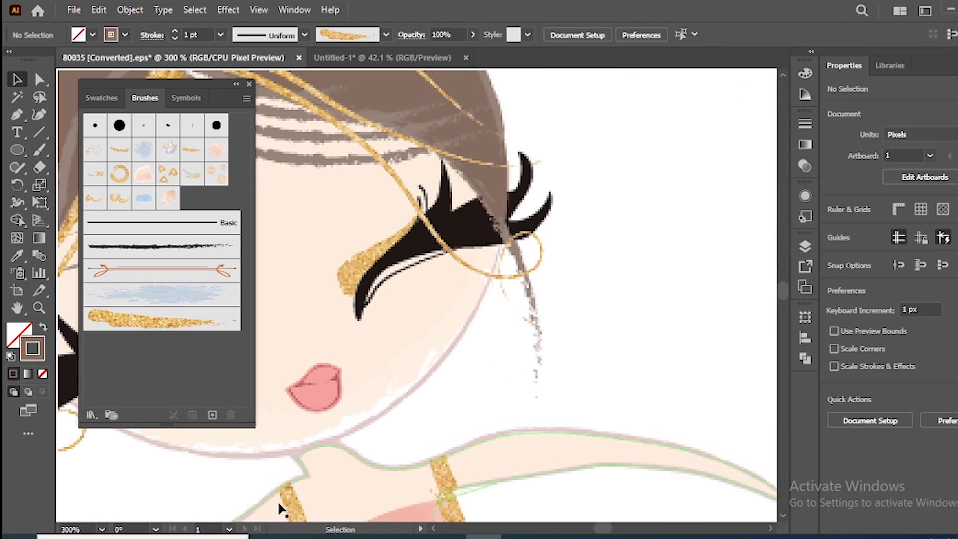
Step: Rotate and reposition the gold glitter eyeshadow above the left eye so it follows the eyelid
click(102, 529)
click(131, 513)
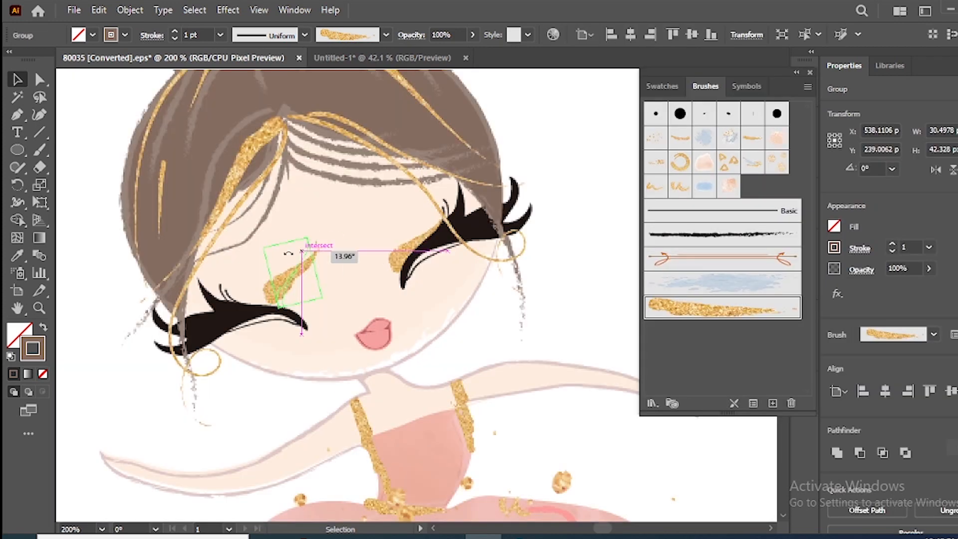
mouse_move(292, 252)
mouse_down()
mouse_move(315, 241)
mouse_move(276, 259)
mouse_move(276, 362)
mouse_move(281, 303)
mouse_move(270, 261)
mouse_move(261, 263)
mouse_up()
key(ctrl+z)
drag(300, 288, 306, 304)
drag(256, 283, 240, 266)
drag(309, 297, 310, 318)
Step: Reshape the left eyeshadow path with the Curvature tool to follow the upper edge of the eye
click(39, 115)
click(294, 305)
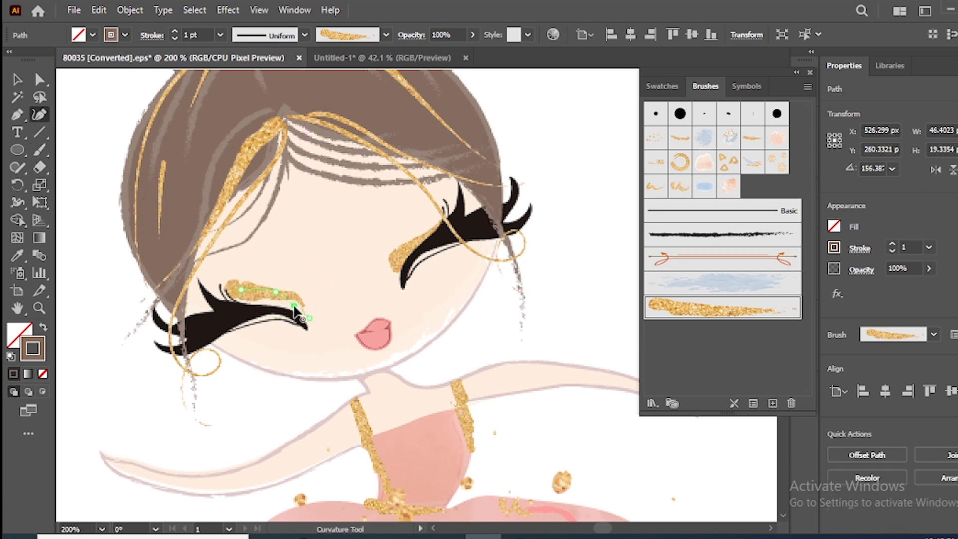
click(271, 296)
drag(242, 289, 239, 294)
click(18, 79)
click(90, 304)
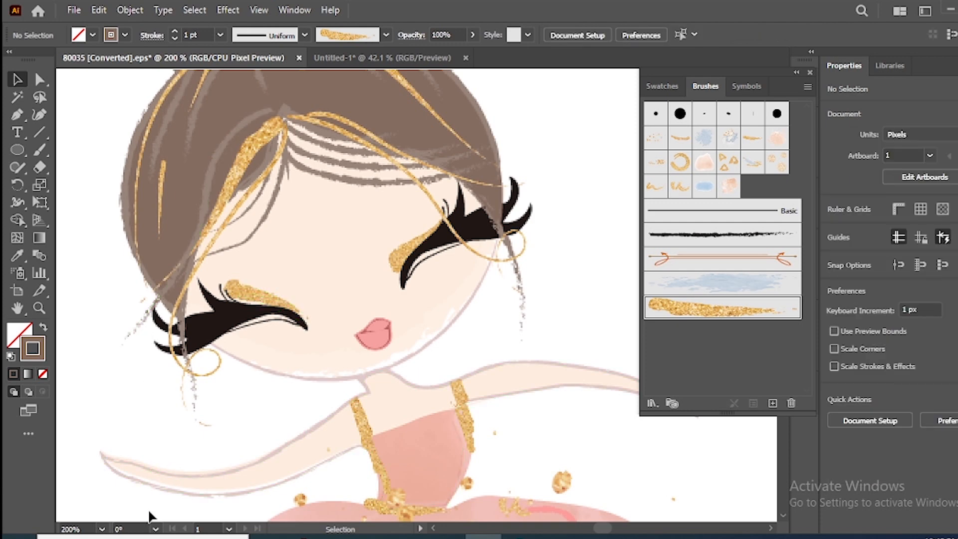
Step: Ungroup the left shoe and select its red inner shape
click(102, 529)
click(147, 476)
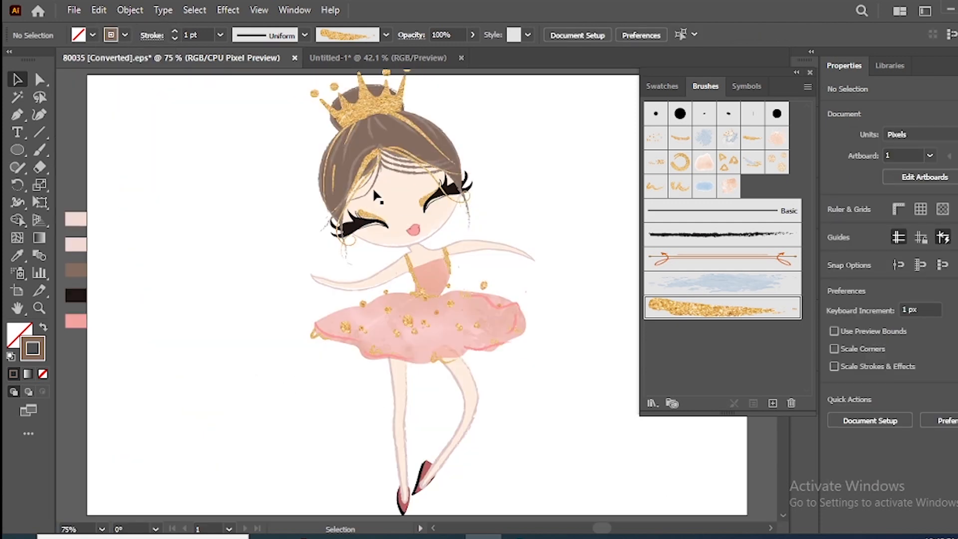
right_click(401, 497)
click(487, 373)
click(40, 308)
click(420, 462)
click(407, 373)
click(408, 373)
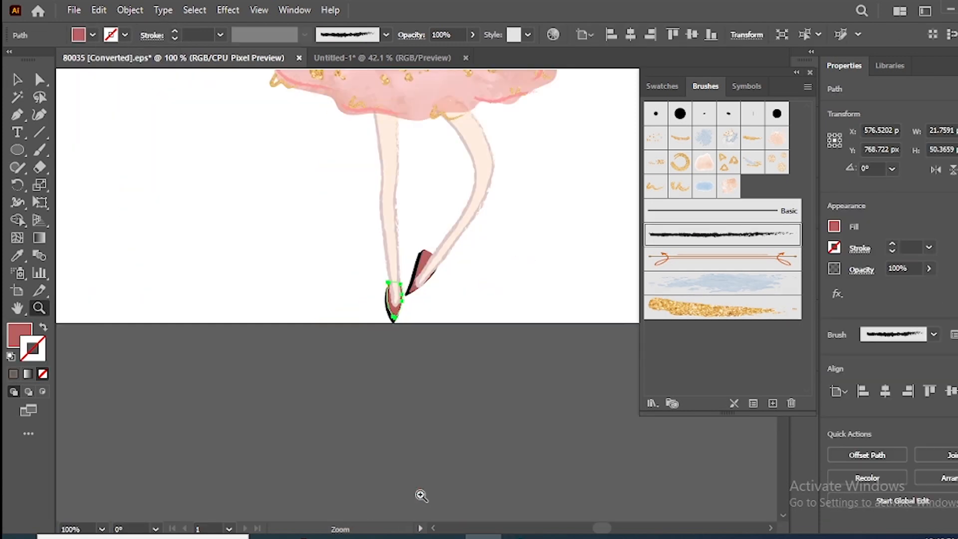
click(412, 179)
Step: Try to apply the gold glitter brush to the outline of the left shoe's red shape
click(40, 150)
click(711, 318)
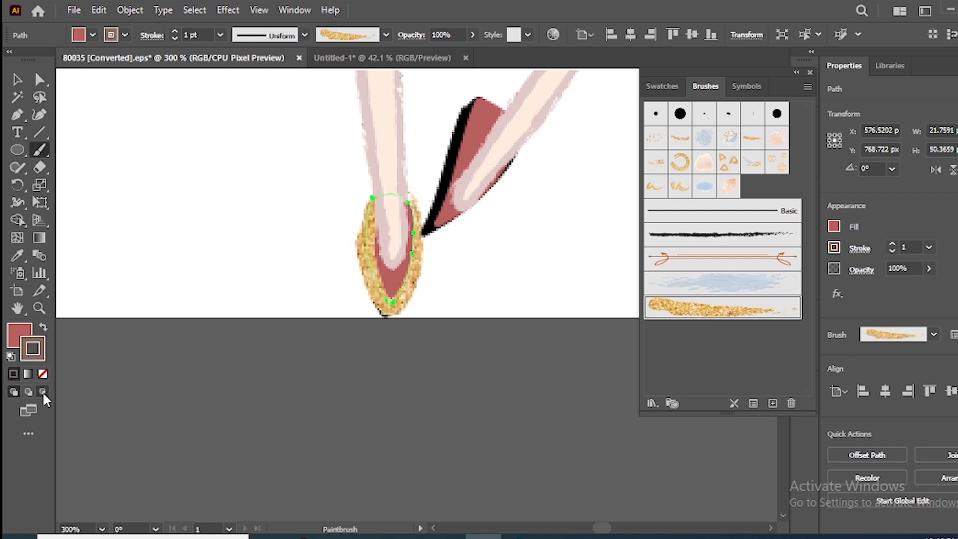
key(ctrl+z)
Step: Fill the left shoe's red shape with 1 pt gold glitter brush strokes using the Draw Inside mode
click(43, 391)
key(shift+x)
key(x)
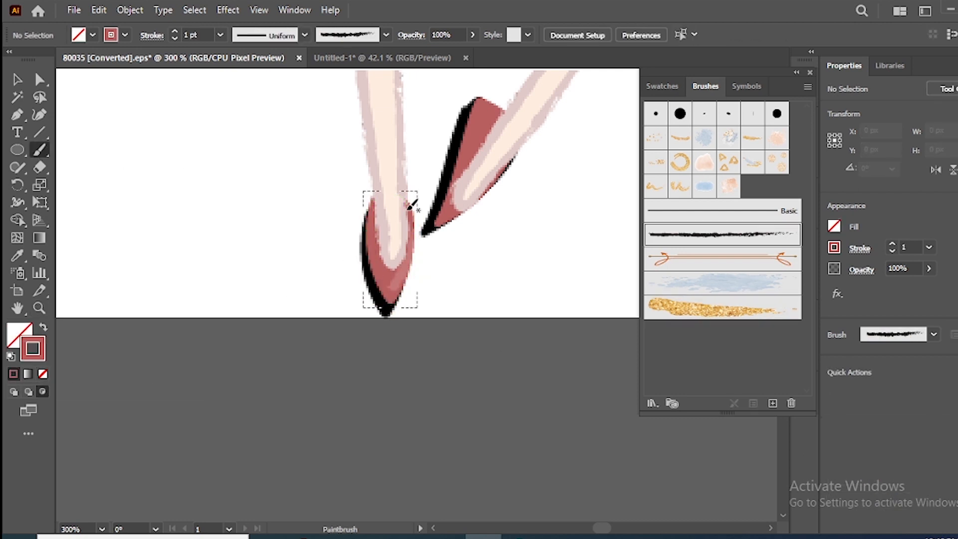
click(672, 313)
drag(394, 302, 373, 188)
mouse_move(369, 231)
mouse_down()
mouse_move(378, 193)
mouse_move(408, 196)
mouse_move(374, 303)
mouse_move(413, 258)
mouse_move(398, 299)
mouse_up()
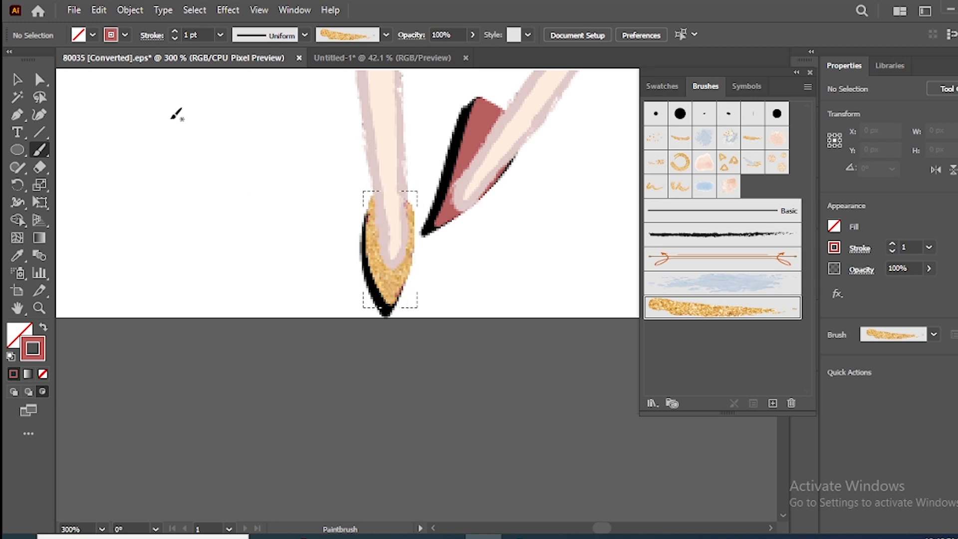
Step: Try to add another gold glitter stroke at the tip of the left shoe
click(18, 79)
click(397, 294)
click(687, 313)
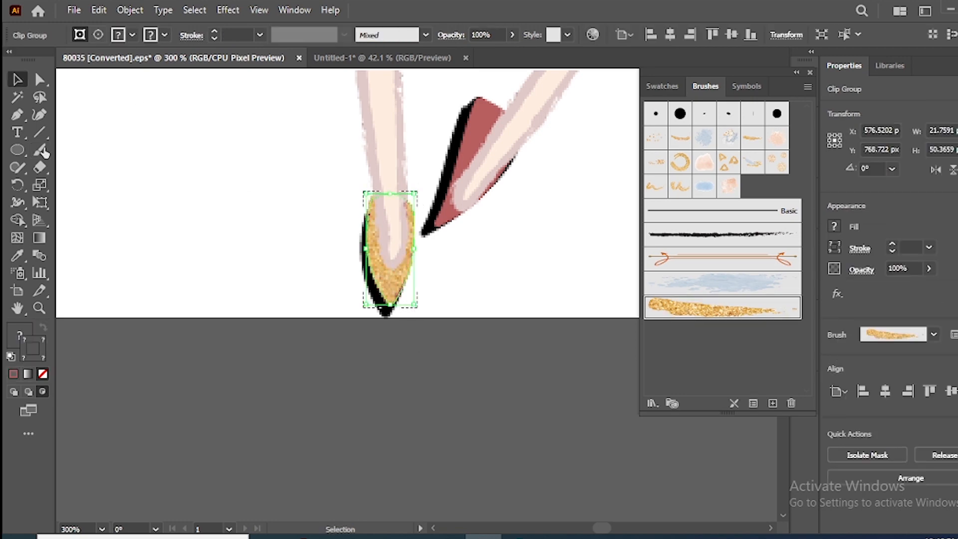
click(40, 149)
drag(397, 292, 395, 299)
key(ctrl+z)
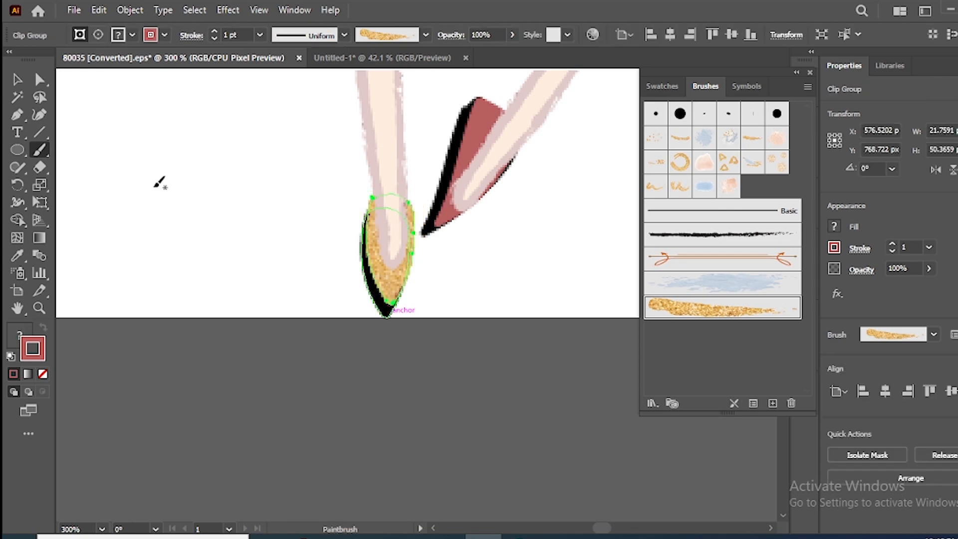
Step: Ungroup the right shoe and select its red inner shape
click(18, 80)
click(459, 243)
click(448, 213)
right_click(448, 189)
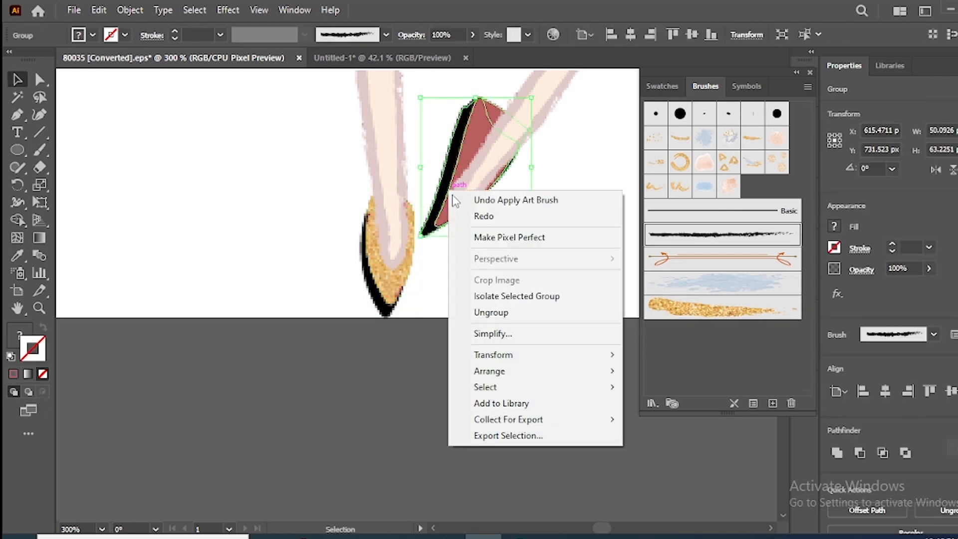
click(491, 313)
click(466, 251)
click(449, 218)
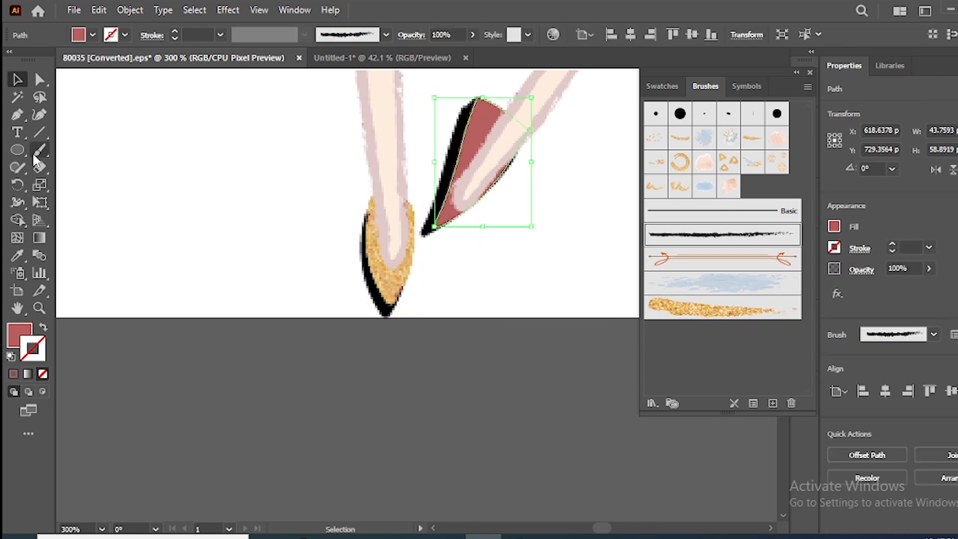
Step: Paint gold glitter inside the right shoe's red shape in Draw Inside mode, raising the stroke to 3 pt, then restore normal drawing mode
click(42, 392)
click(39, 150)
click(723, 306)
drag(451, 193, 501, 97)
drag(467, 131, 484, 99)
click(175, 32)
click(174, 32)
mouse_move(449, 224)
mouse_down()
mouse_move(499, 101)
mouse_move(495, 115)
mouse_move(494, 85)
mouse_move(507, 120)
mouse_move(470, 201)
mouse_up()
click(14, 392)
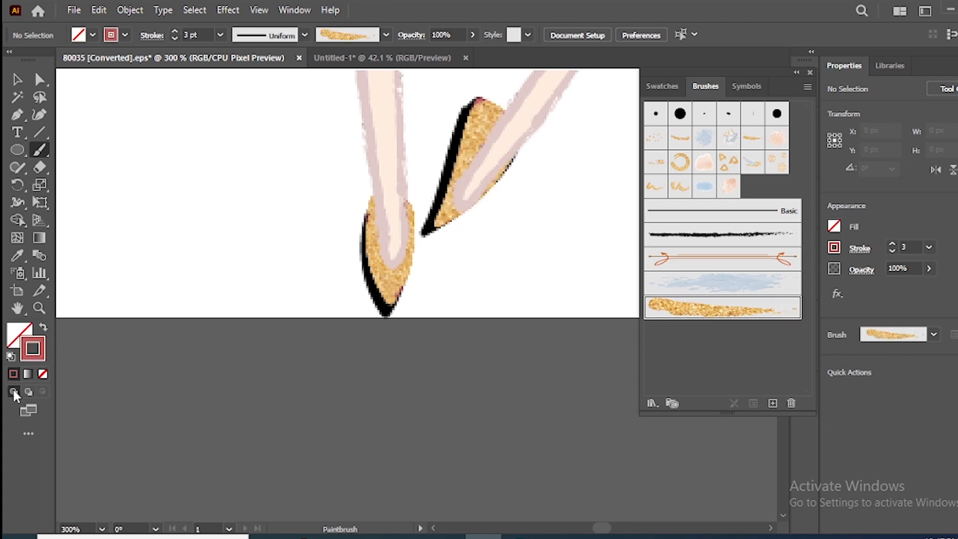
click(99, 531)
click(128, 507)
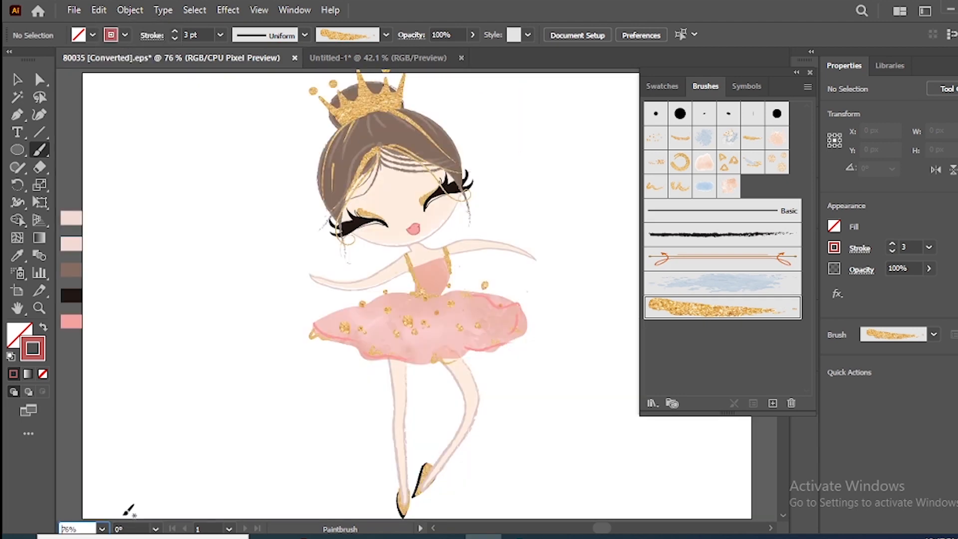